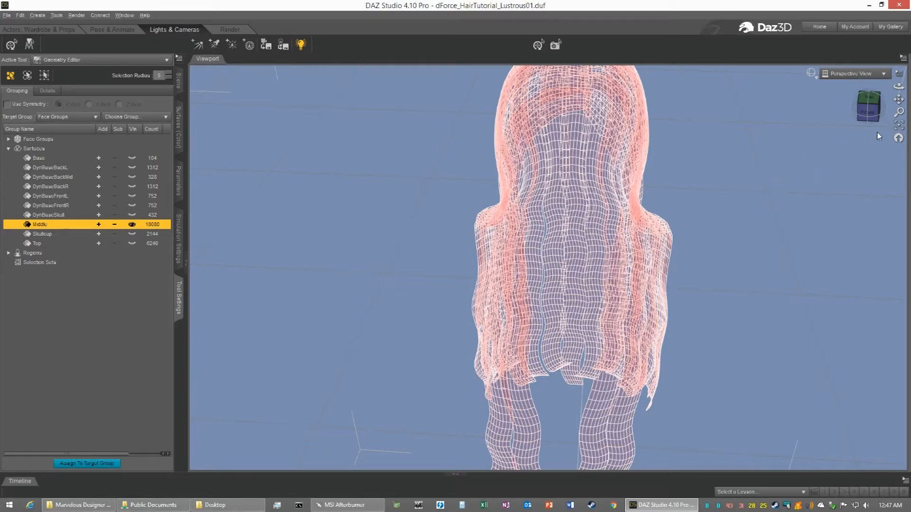
Step: Switch the geometry selection mode to Lasso Selection for picking polygons on the crown of the Middle hair surface
left_click_drag(898, 100, 883, 215)
left_click_drag(876, 110, 871, 66)
scroll(756, 151, "up", 3)
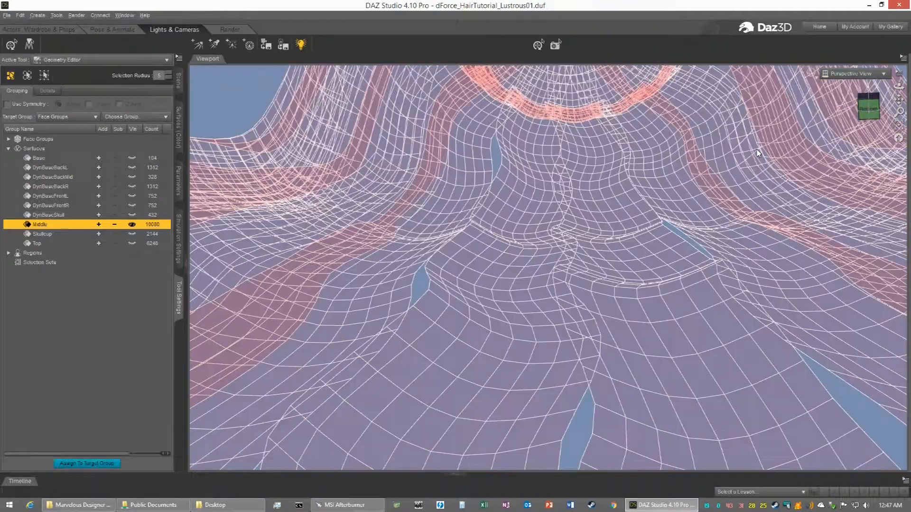
left_click_drag(898, 99, 901, 157)
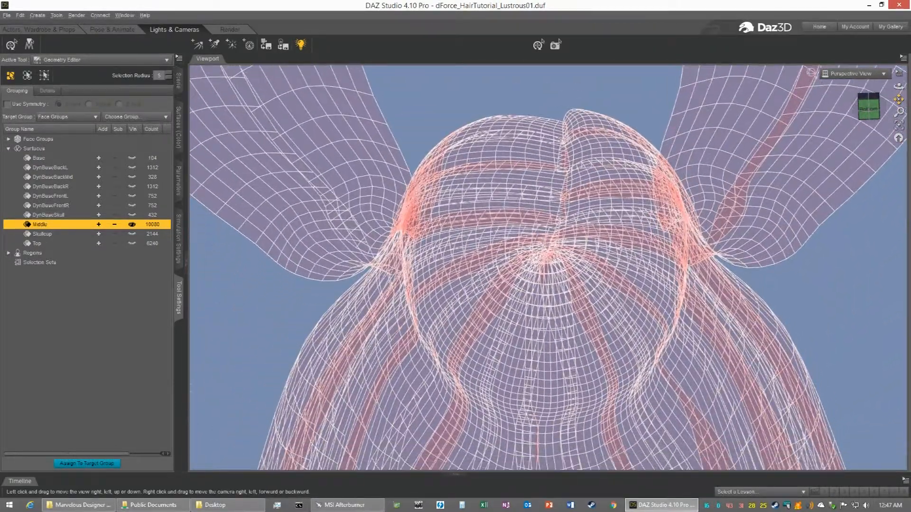
scroll(645, 177, "up", 2)
scroll(645, 179, "up", 2)
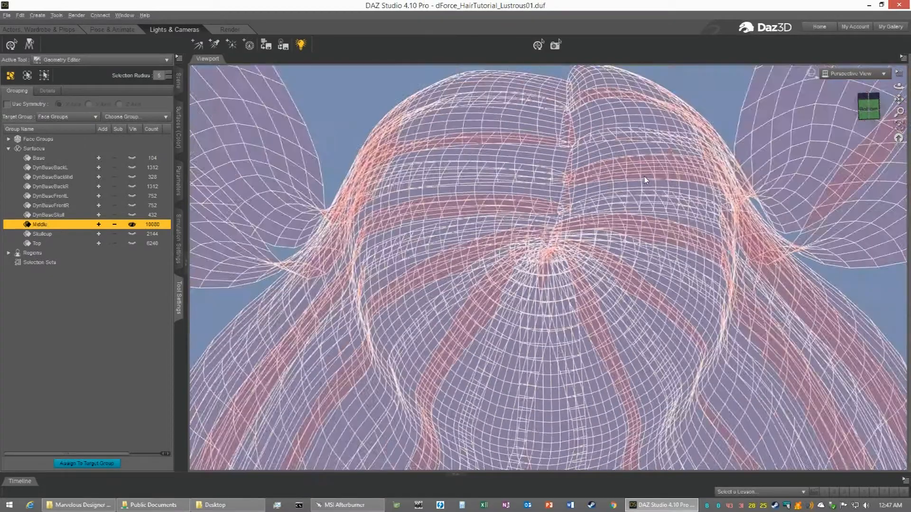
mouse_move(865, 112)
left_mouse_down()
mouse_move(869, 94)
mouse_move(864, 114)
left_mouse_up()
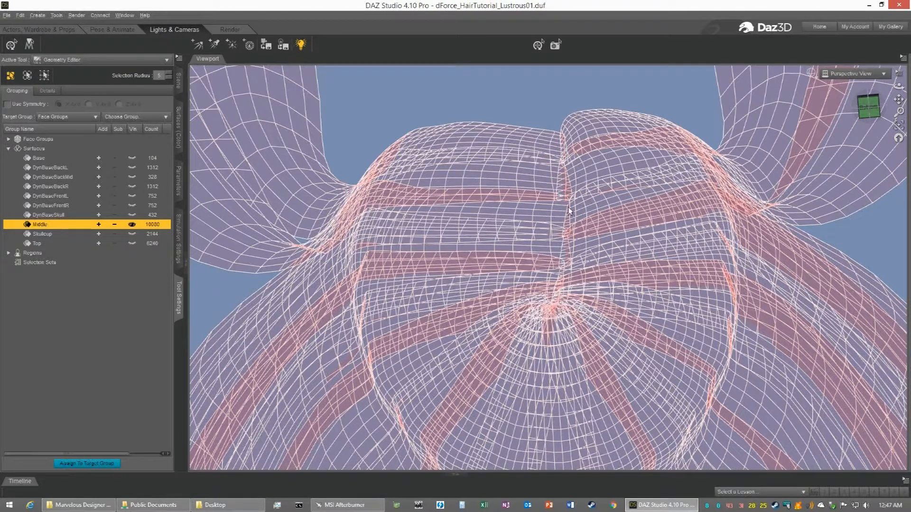
right_click(610, 244)
mouse_move(692, 287)
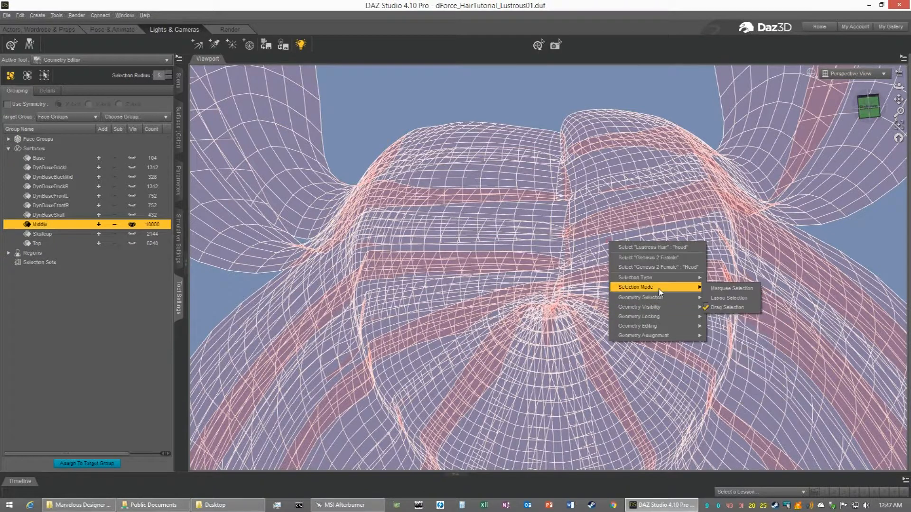
left_click(710, 299)
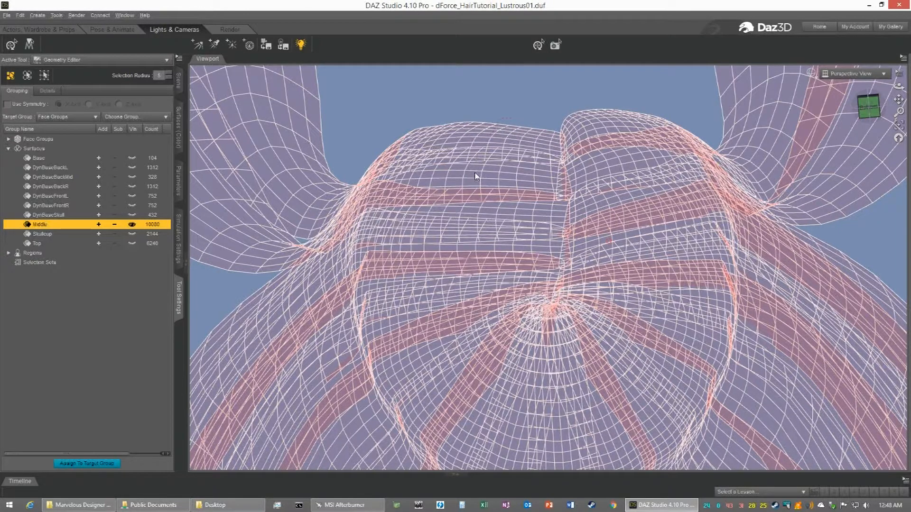
Step: Lasso-select the Middle surface's polygons on the crown of the head, around the parting and the hair whorl
mouse_move(474, 193)
left_mouse_down()
mouse_move(465, 237)
mouse_move(473, 349)
mouse_move(533, 389)
mouse_move(603, 371)
mouse_move(633, 341)
mouse_move(648, 218)
left_mouse_up()
mouse_move(640, 161)
left_mouse_down()
mouse_move(622, 115)
mouse_move(573, 102)
mouse_move(506, 119)
left_mouse_up()
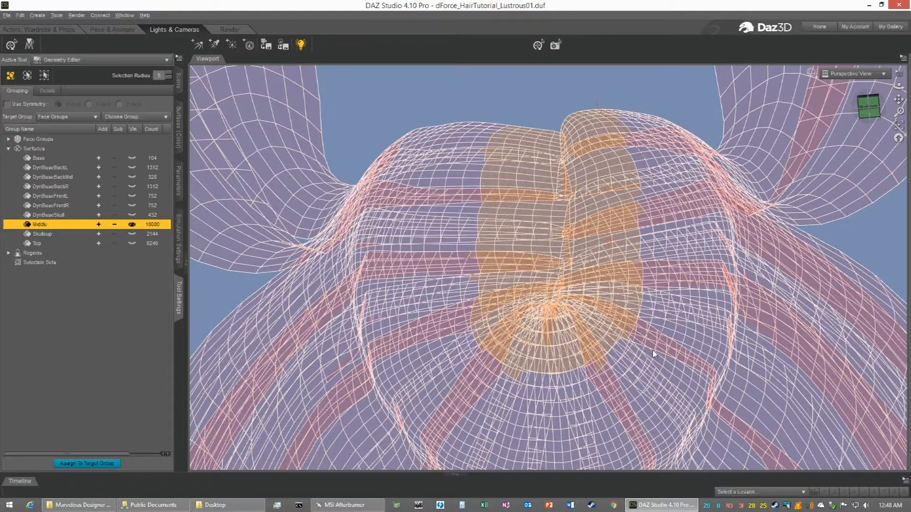
mouse_move(617, 368)
left_mouse_down()
mouse_move(603, 382)
mouse_move(528, 396)
mouse_move(484, 375)
mouse_move(468, 353)
left_mouse_up()
mouse_move(463, 283)
left_mouse_down()
mouse_move(451, 232)
mouse_move(460, 170)
mouse_move(495, 125)
left_mouse_up()
left_click_drag(598, 106, 599, 106)
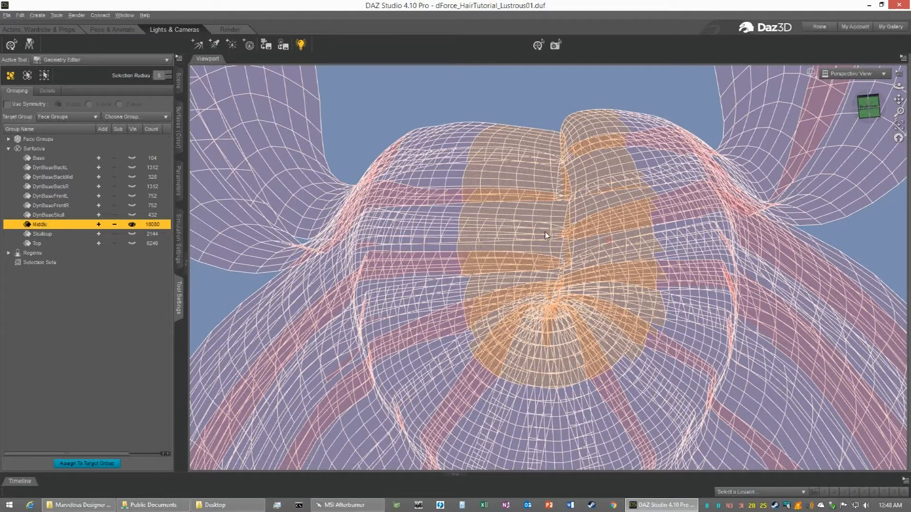
Step: Invert the polygon selection so the hanging hair below the crown is selected instead
left_click(898, 126)
left_click(869, 117)
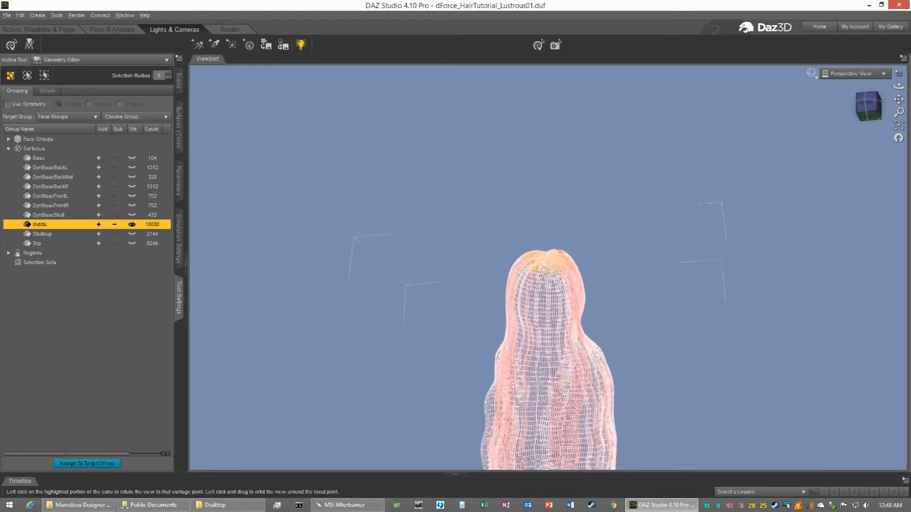
scroll(762, 215, "up", 5)
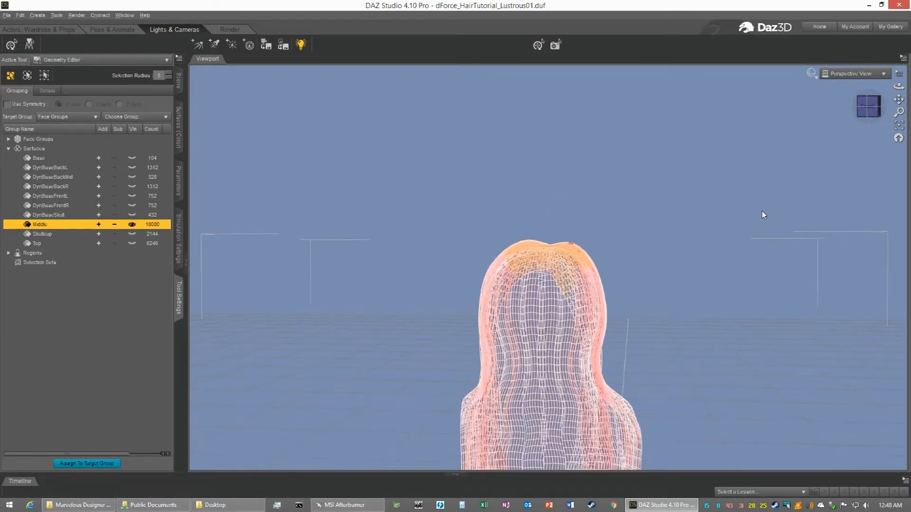
scroll(763, 215, "down", 2)
left_click_drag(866, 112, 801, 115)
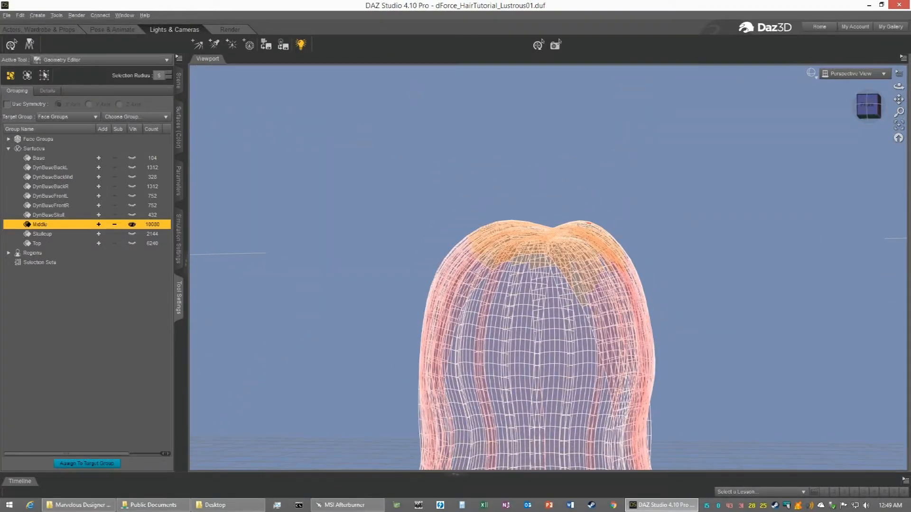
right_click(585, 260)
mouse_move(616, 344)
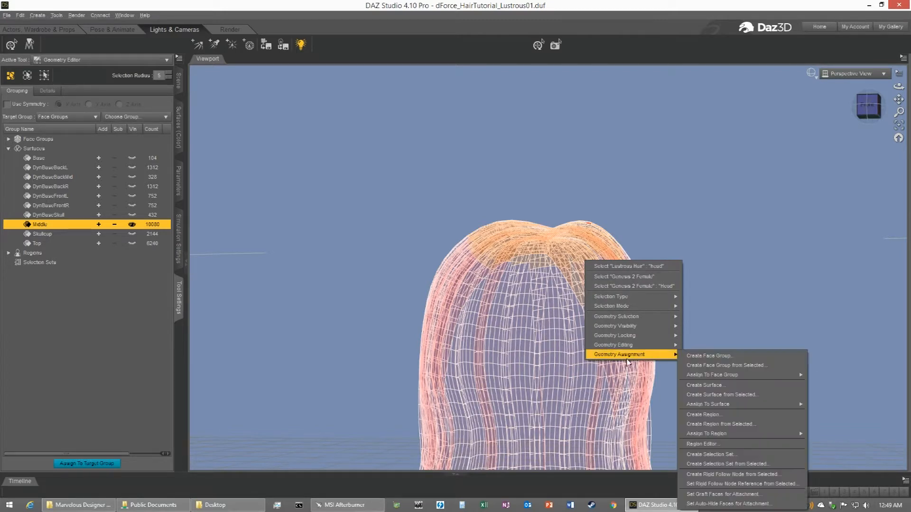
mouse_move(635, 319)
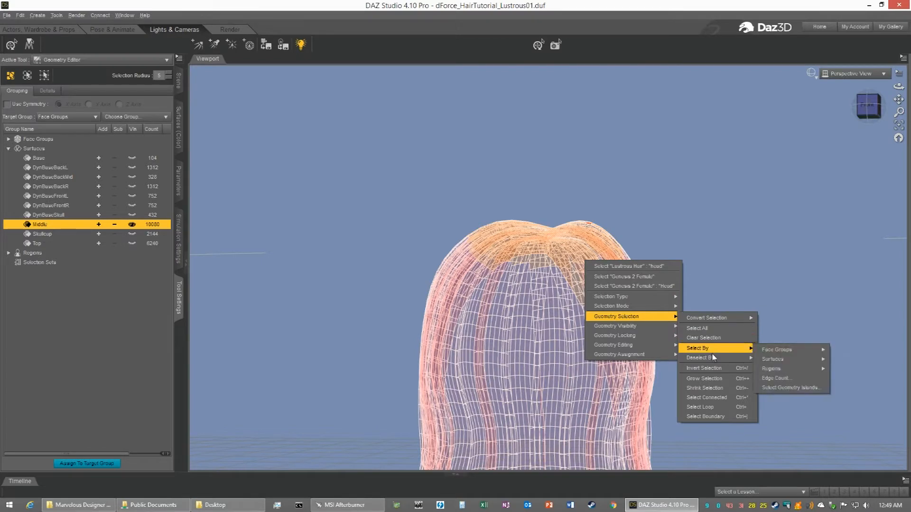
left_click(705, 368)
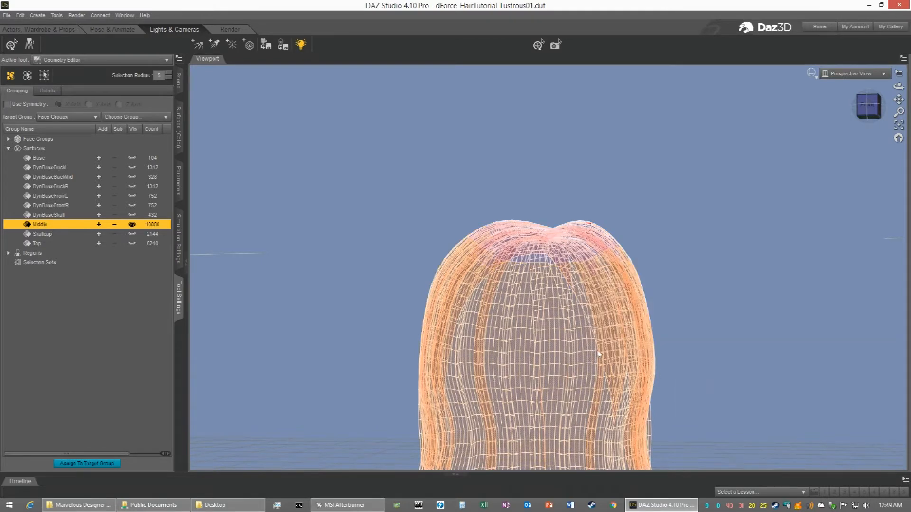
Step: Create a surface named DynMiddle from the selected polygons, hide the Middle surface, and highlight DynMiddle
right_click(599, 328)
mouse_move(669, 424)
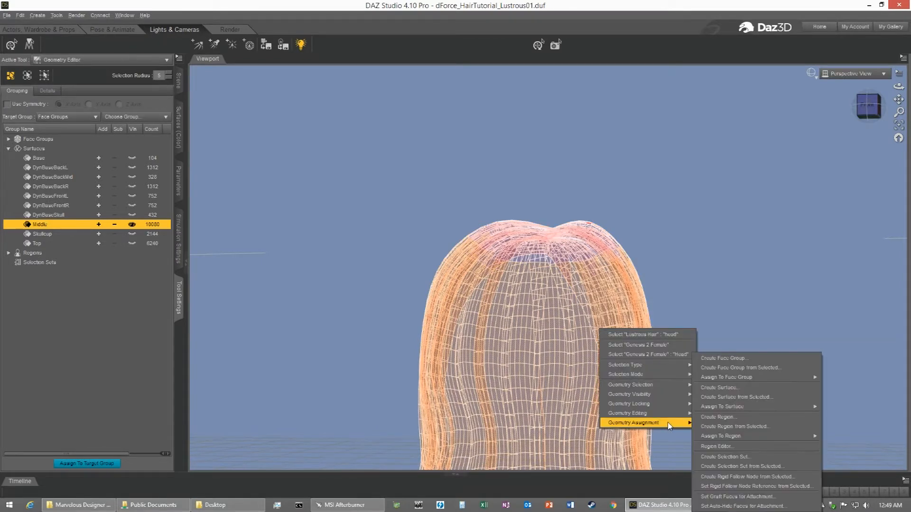
left_click(726, 399)
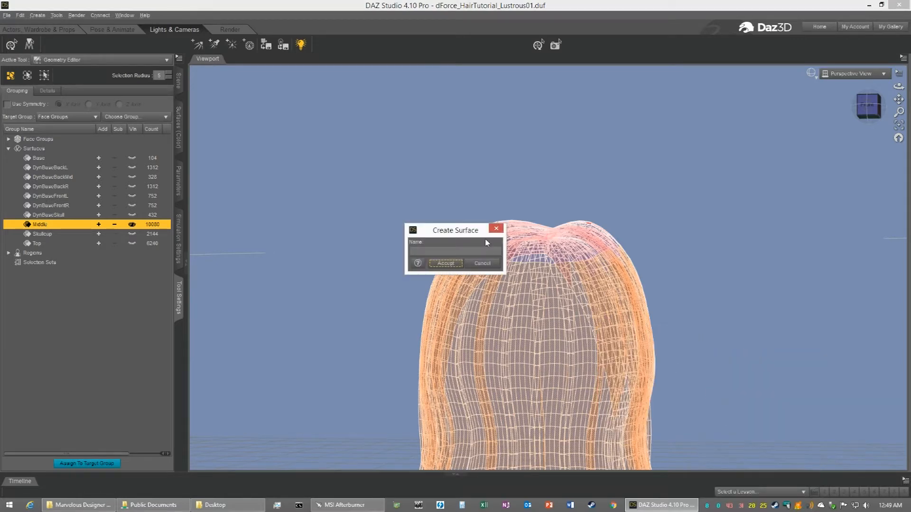
left_click(412, 251)
left_click(448, 265)
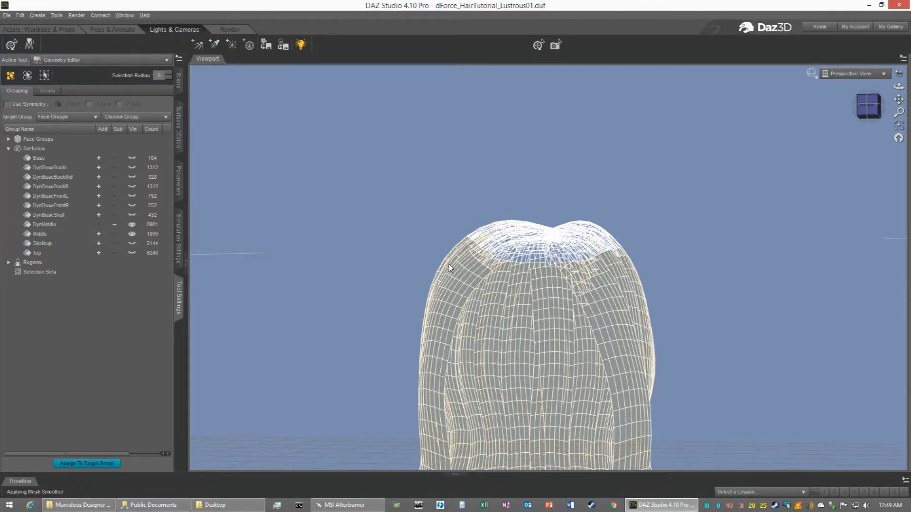
left_click(133, 235)
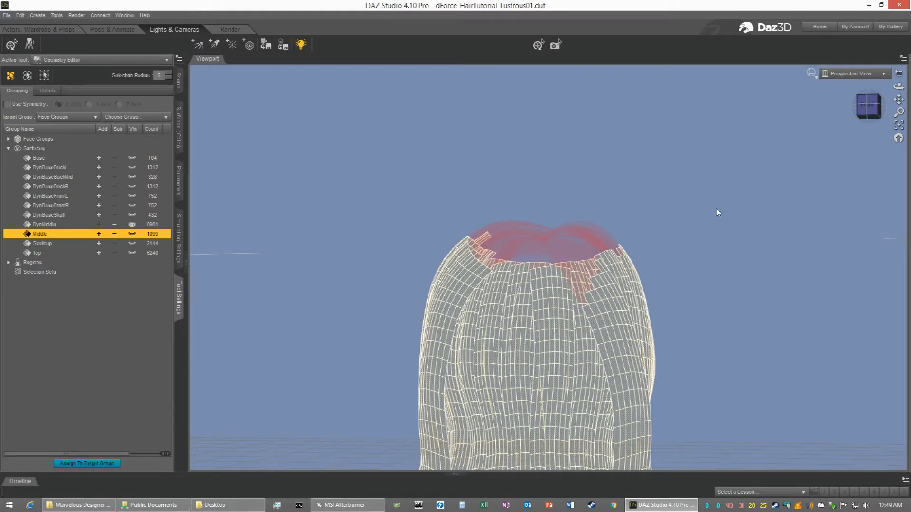
left_click(46, 226)
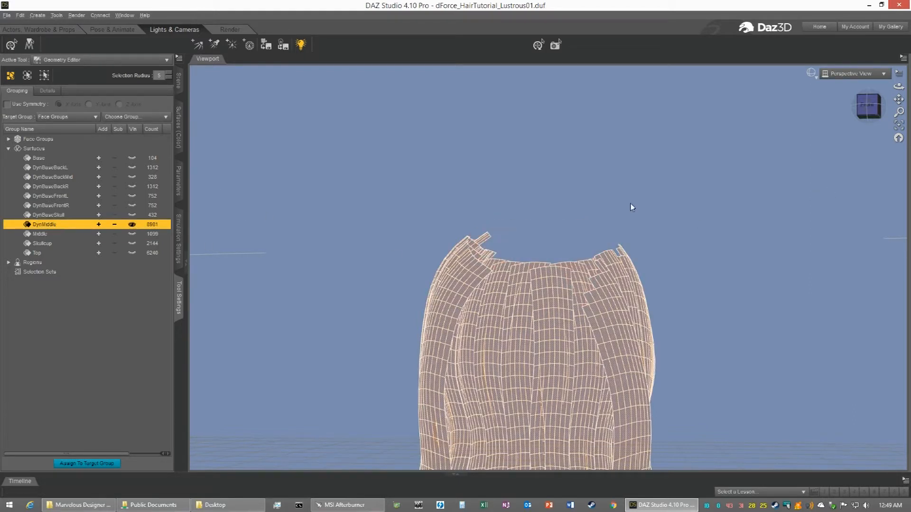
Step: Switch to Drag Selection and select the stray polygons protruding above the upper edge of the DynMiddle surface
left_click_drag(869, 106, 910, 107)
left_click_drag(640, 213, 590, 232)
right_click(568, 252)
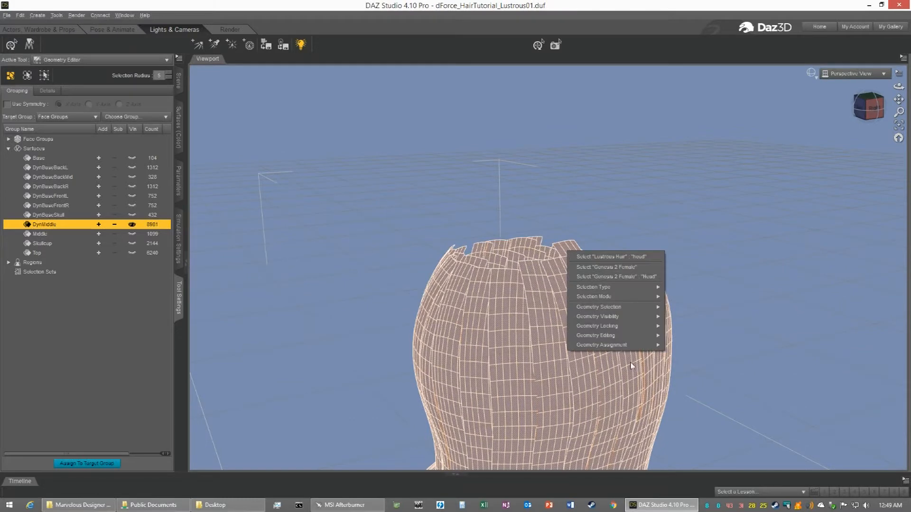
mouse_move(655, 296)
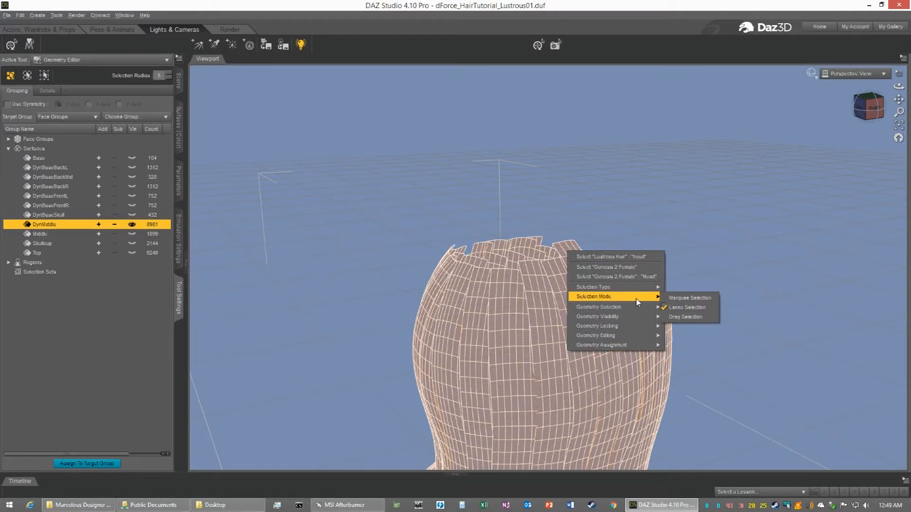
left_click(679, 317)
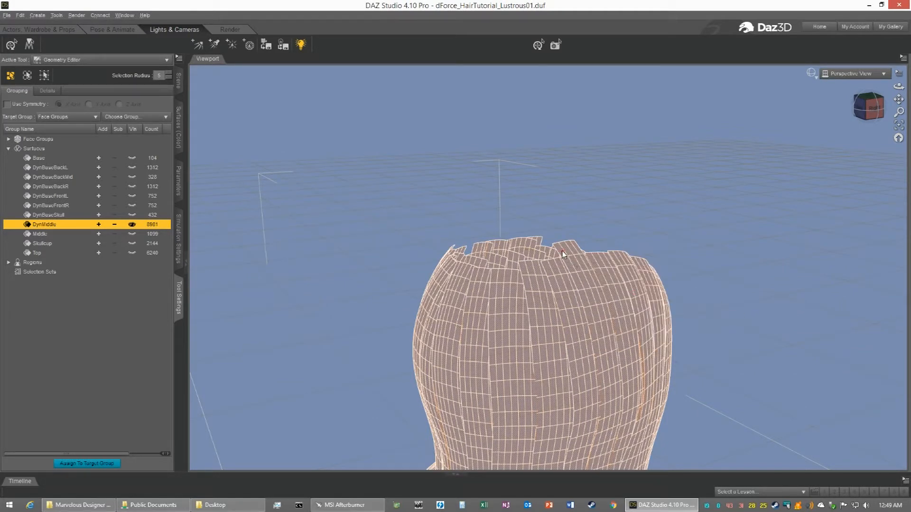
left_click_drag(562, 251, 571, 249)
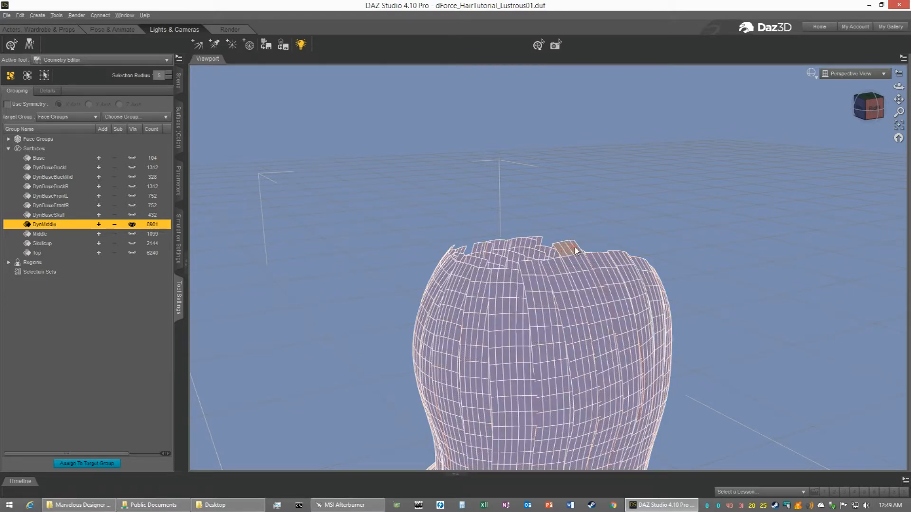
Step: Assign the selected stray polygons to the Middle surface, hide Middle again, and highlight DynMiddle
right_click(576, 250)
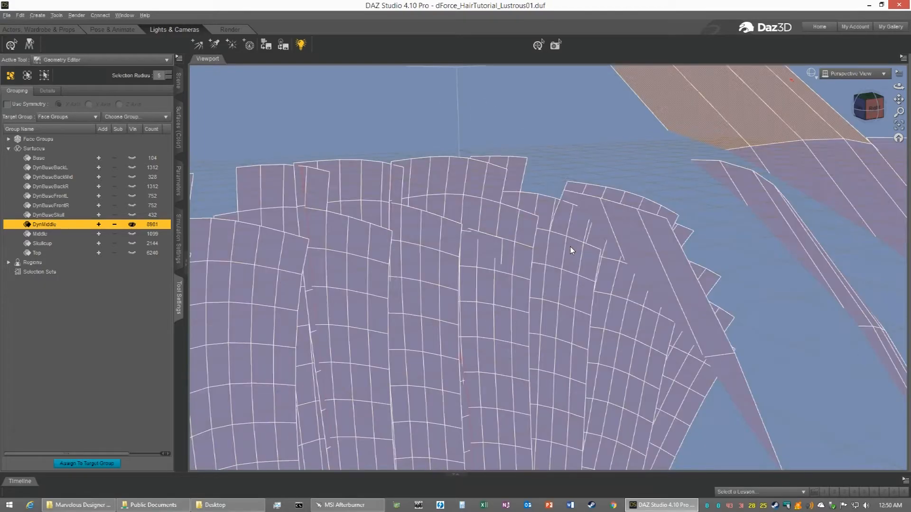
scroll(570, 247, "down", 3)
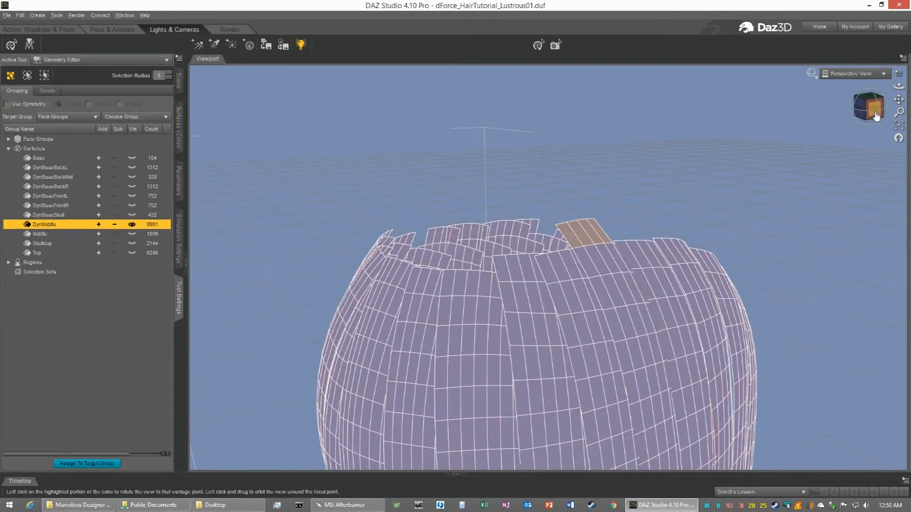
left_click(860, 107)
mouse_move(869, 107)
left_mouse_down()
mouse_move(835, 107)
mouse_move(885, 112)
left_mouse_up()
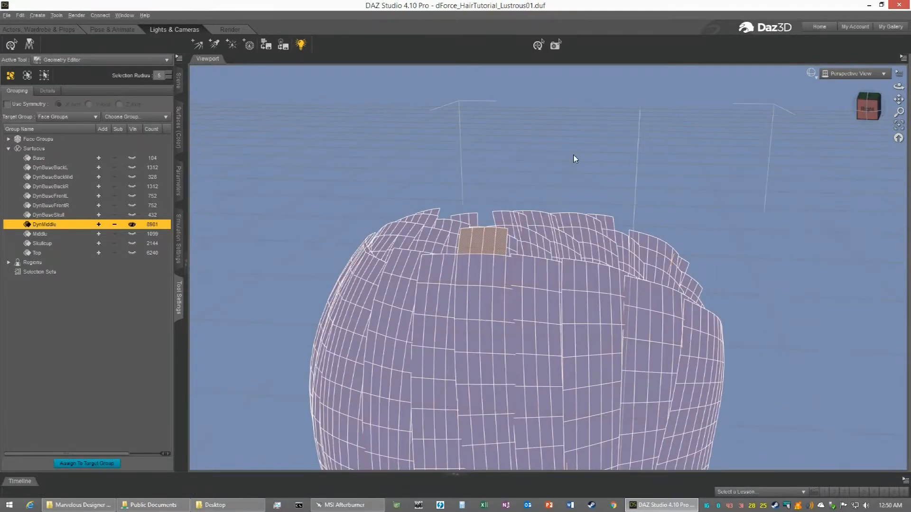
right_click(496, 235)
mouse_move(569, 333)
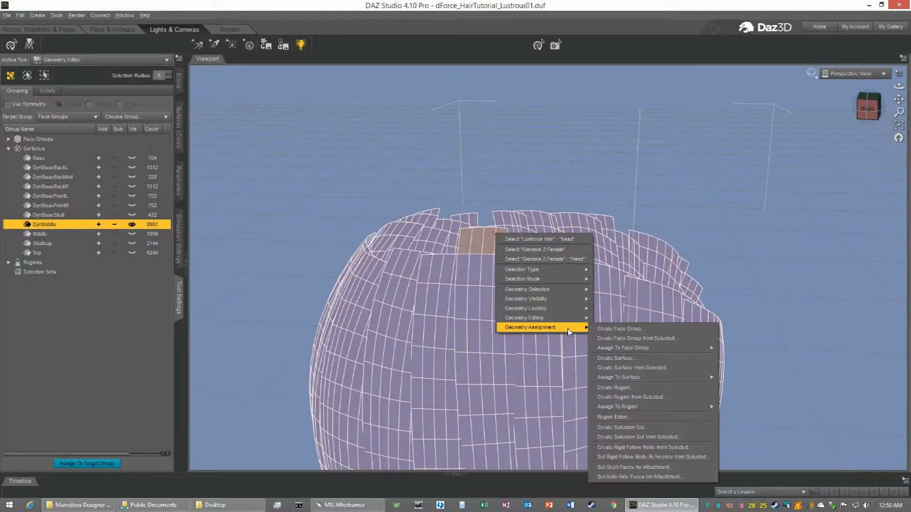
mouse_move(636, 378)
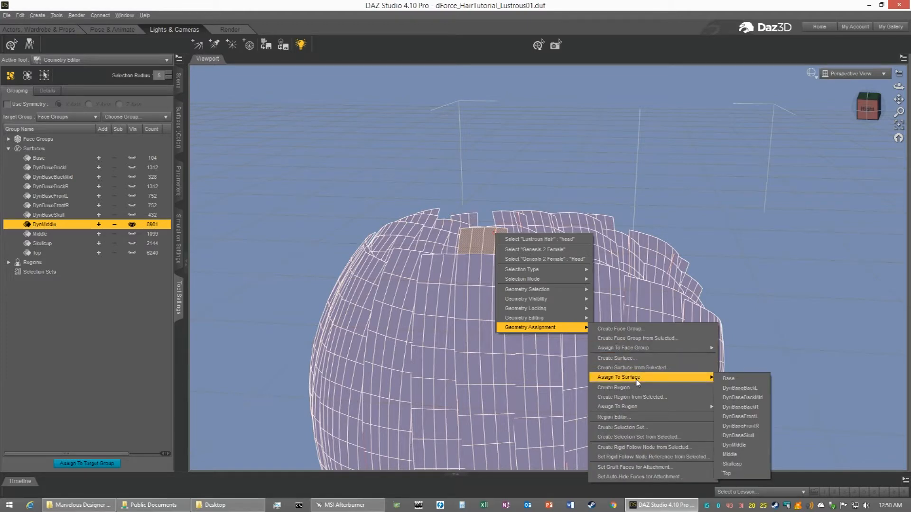
left_click(737, 455)
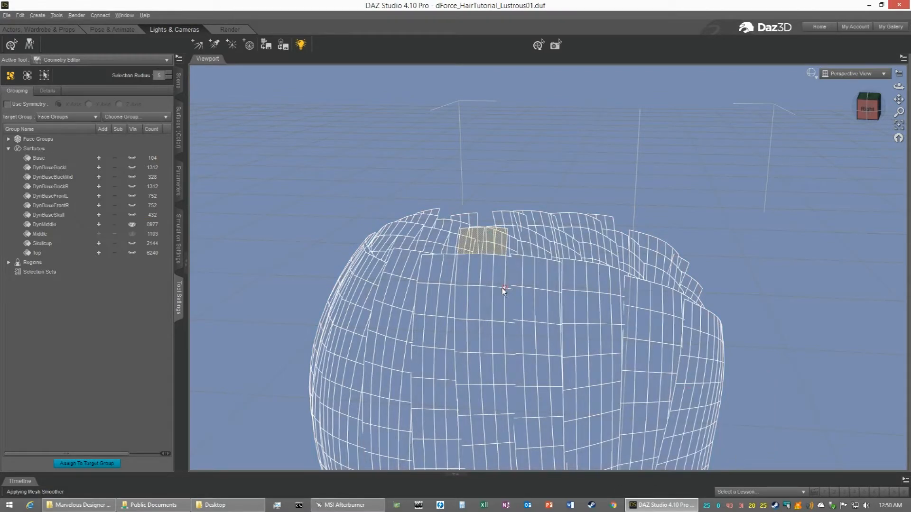
left_click(132, 236)
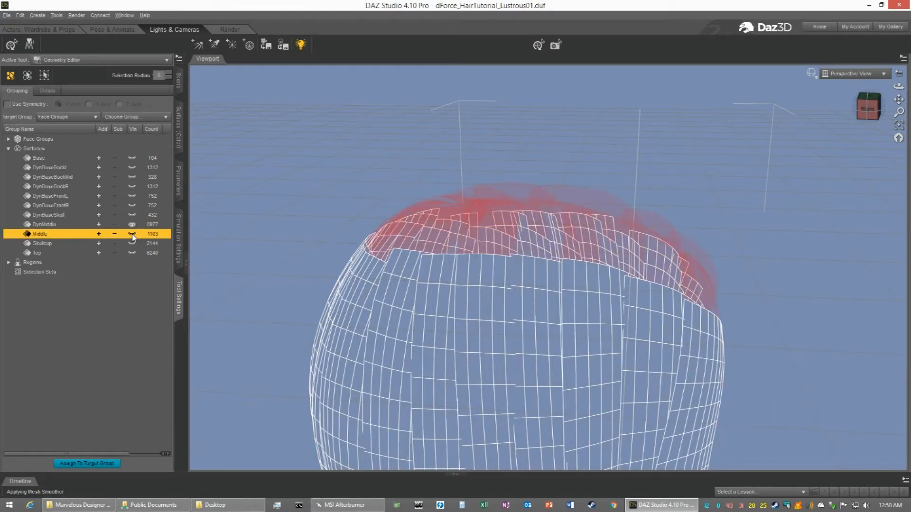
left_click(45, 224)
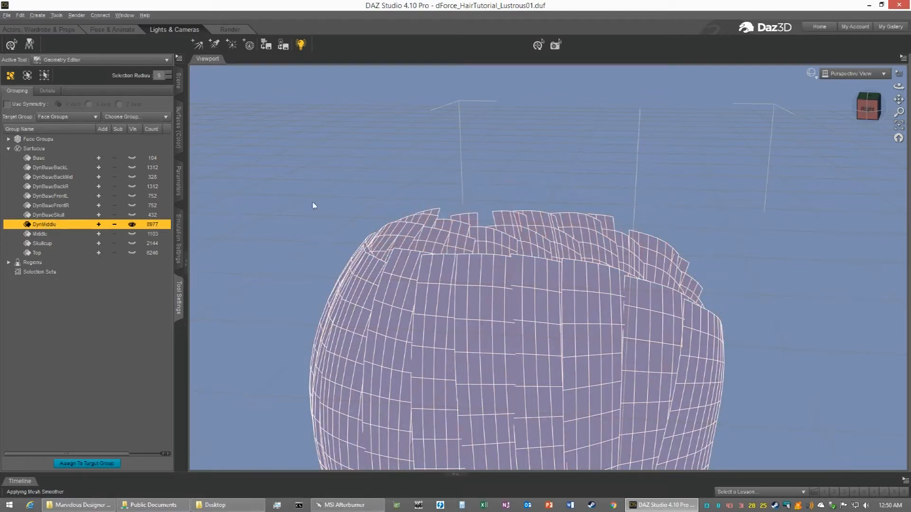
Step: Select the protruding top-row polygons along the left and back-left upper edge of DynMiddle
left_click(865, 116)
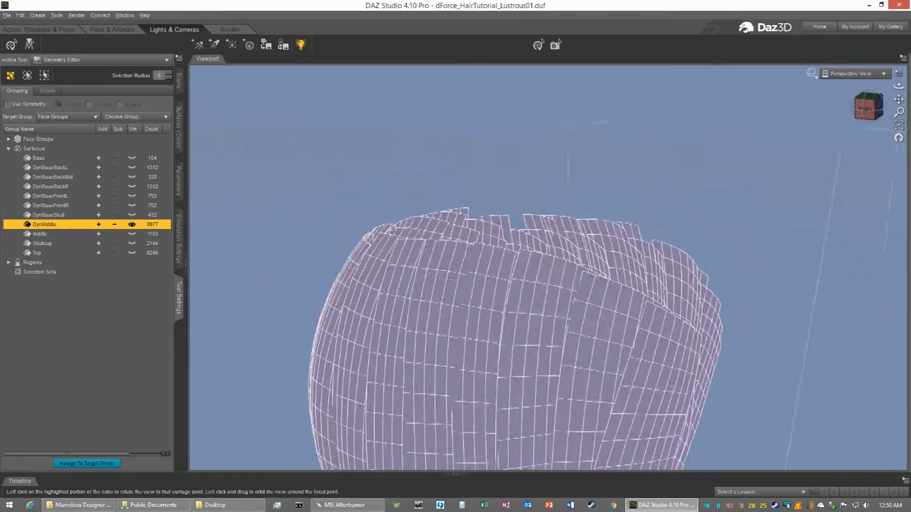
mouse_move(868, 107)
left_mouse_down()
mouse_move(897, 108)
mouse_move(838, 107)
mouse_move(857, 105)
mouse_move(852, 114)
left_mouse_up()
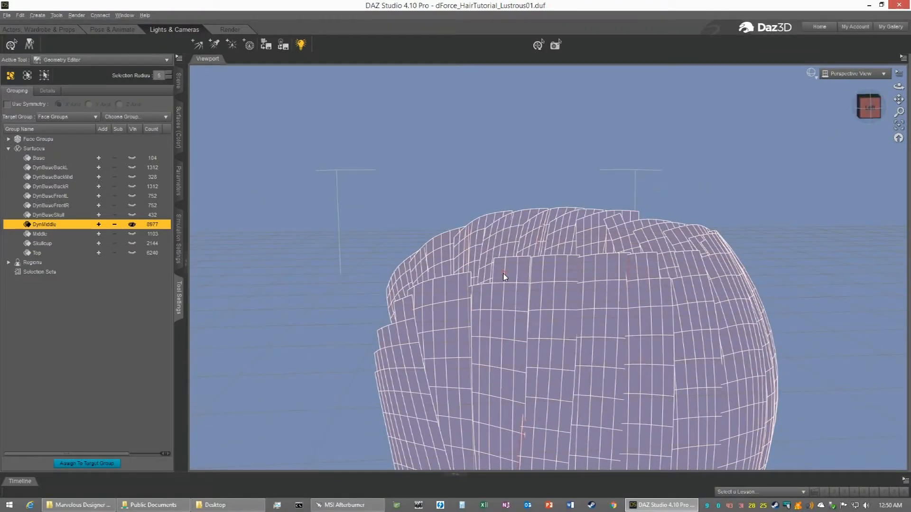
left_click_drag(604, 274, 651, 274)
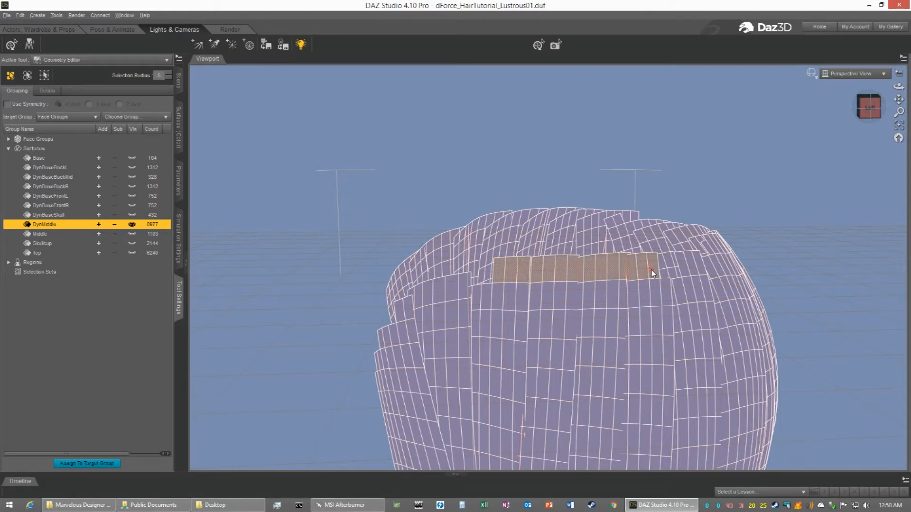
left_click_drag(684, 269, 700, 269)
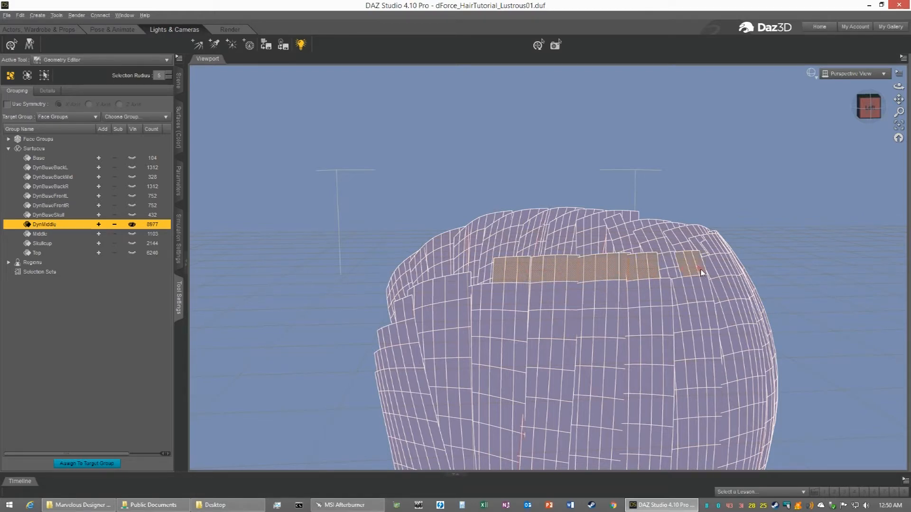
left_click_drag(872, 111, 761, 162)
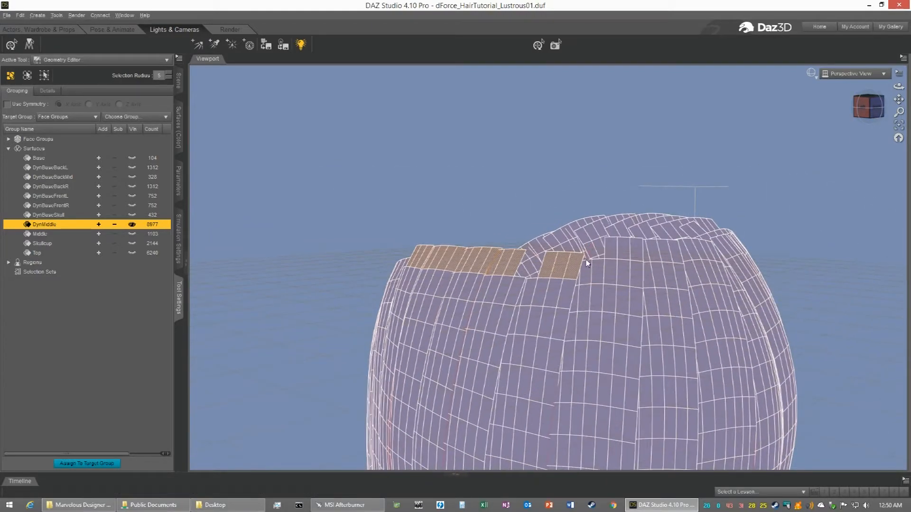
mouse_move(583, 275)
left_mouse_down()
mouse_move(636, 277)
mouse_move(642, 260)
mouse_move(612, 257)
left_mouse_up()
left_click_drag(673, 269, 702, 274)
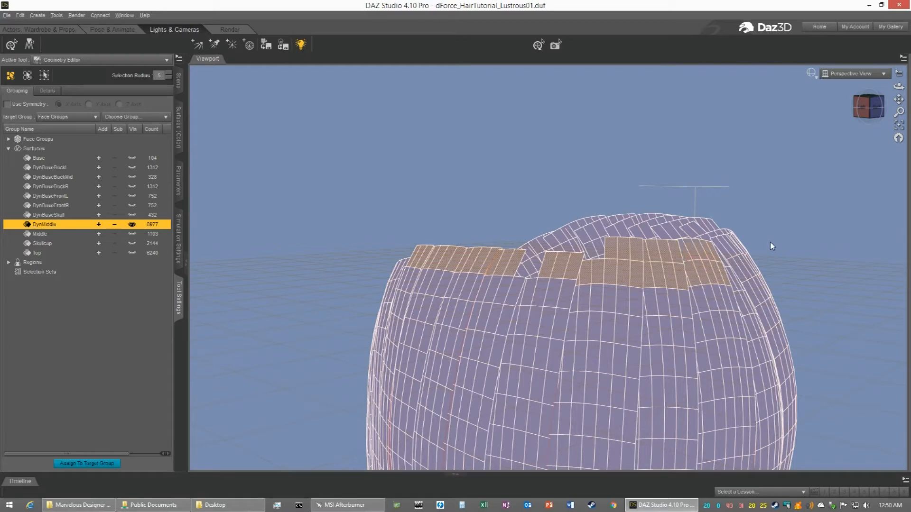
Step: Extend the polygon selection across the back of DynMiddle's upper edge toward the right side
left_click_drag(866, 111, 830, 111)
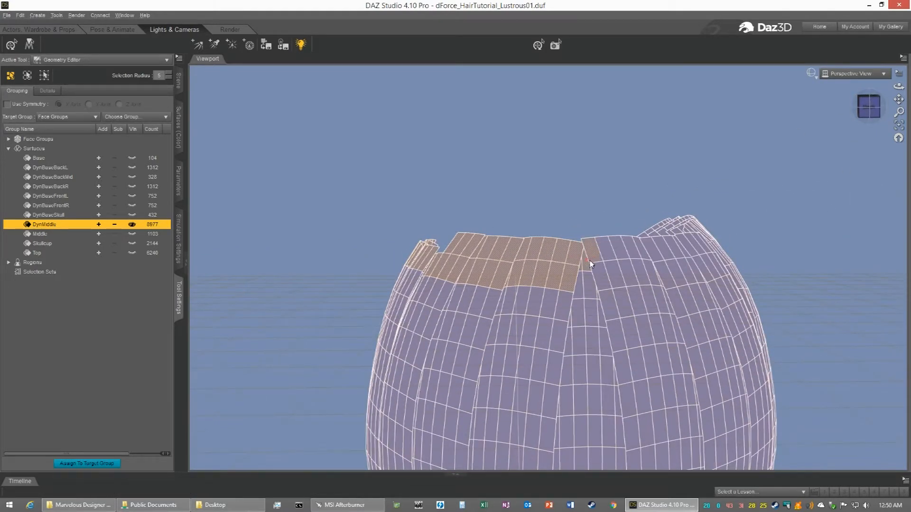
mouse_move(573, 277)
left_mouse_down()
mouse_move(650, 269)
mouse_move(599, 252)
mouse_move(691, 258)
mouse_move(672, 268)
left_mouse_up()
left_click_drag(877, 116, 872, 115)
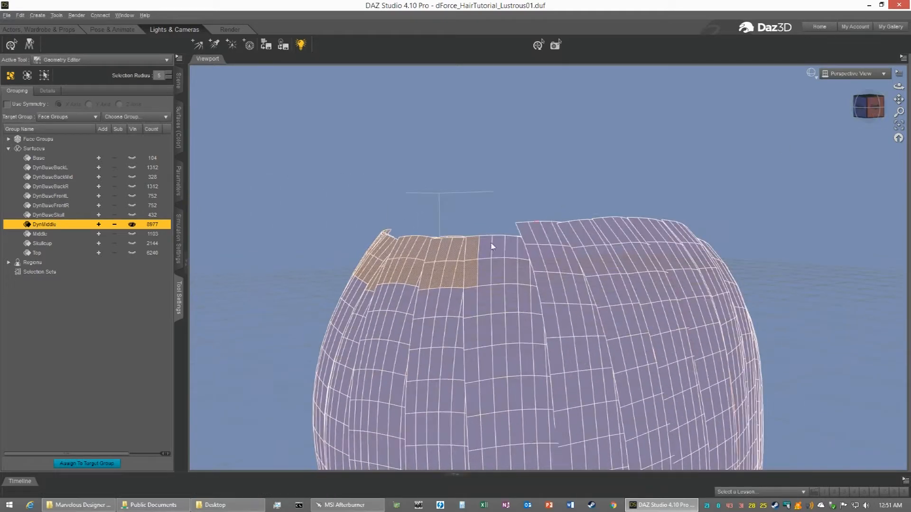
left_click_drag(481, 257, 518, 267)
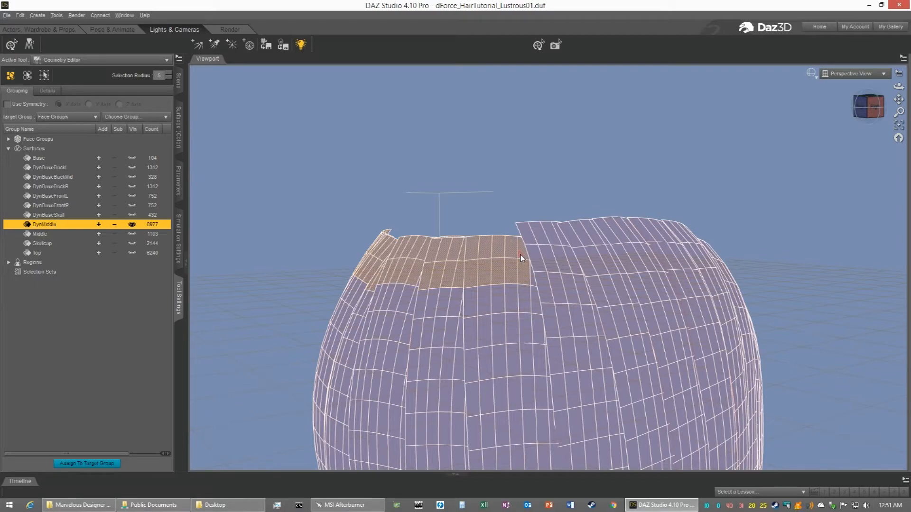
scroll(520, 259, "up", 2)
scroll(521, 258, "down", 4)
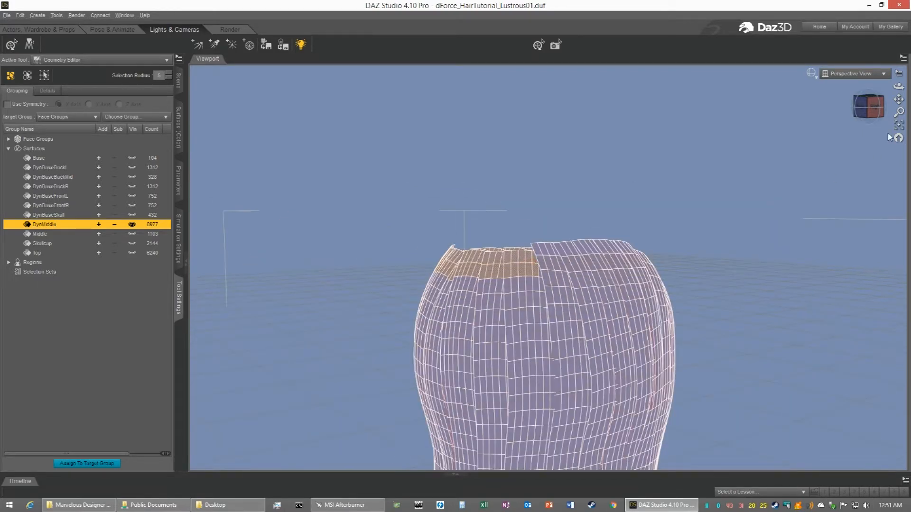
Step: Select the top row of polygons protruding along the right side of DynMiddle's upper edge
left_click_drag(873, 109, 785, 108)
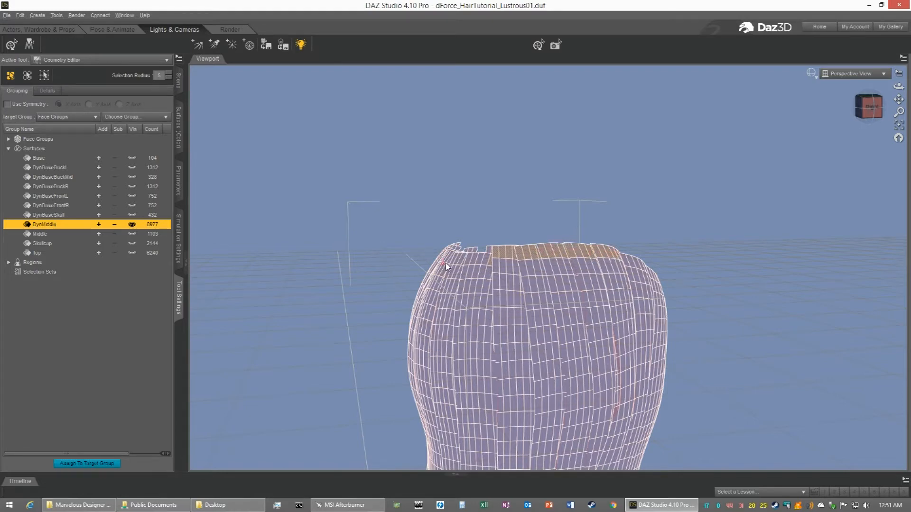
scroll(496, 258, "up", 5)
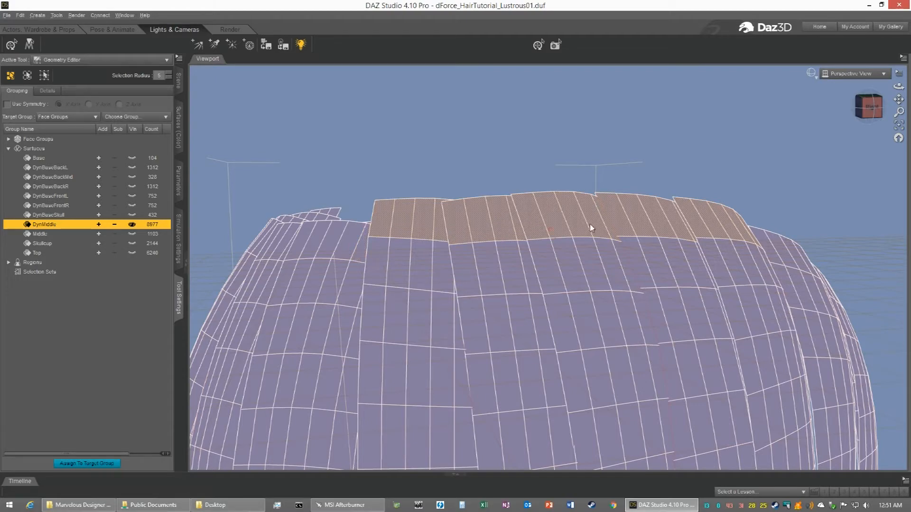
mouse_move(868, 113)
left_mouse_down()
mouse_move(859, 113)
mouse_move(870, 117)
left_mouse_up()
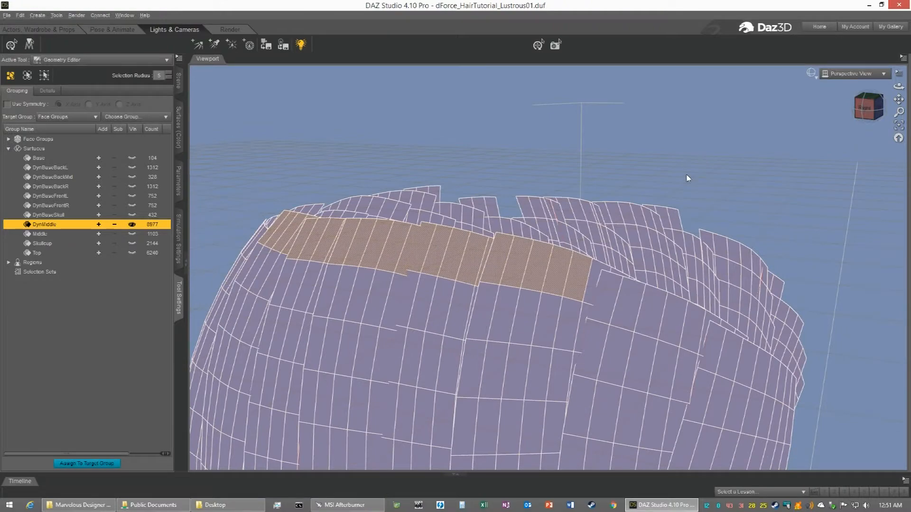
left_click(597, 269)
left_click_drag(857, 115, 869, 114)
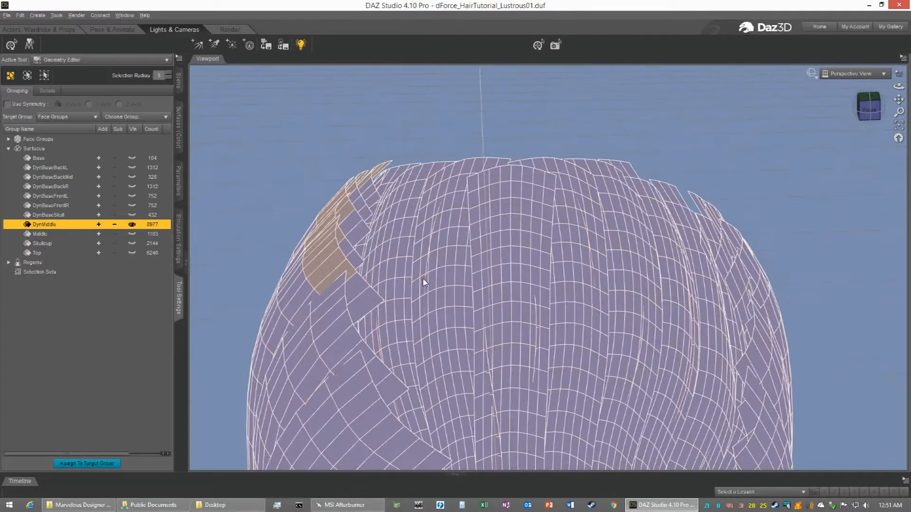
Step: Add the stray polygons at the front end and inner layer of the right-side upper edge to the selection
left_click(361, 293)
mouse_move(357, 266)
left_mouse_down()
mouse_move(346, 250)
mouse_move(351, 228)
left_mouse_up()
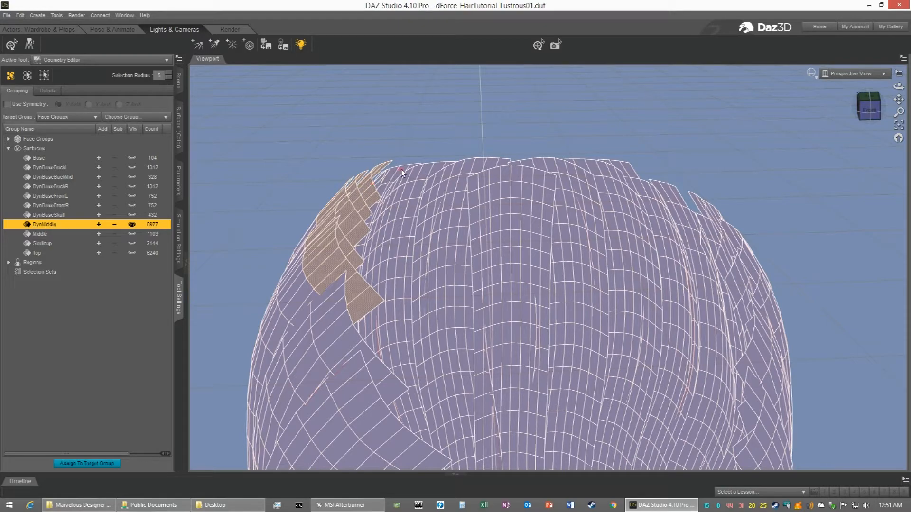
left_click_drag(868, 110, 748, 144)
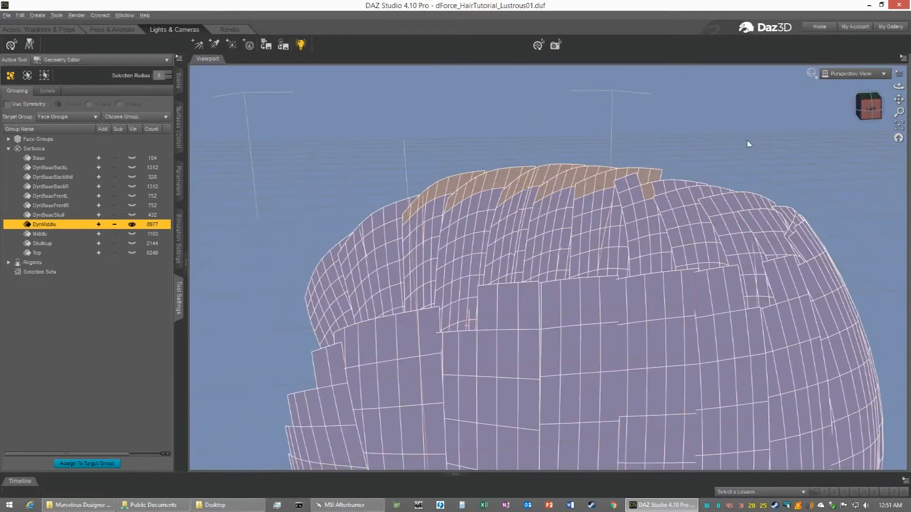
left_click(639, 189)
mouse_move(869, 107)
left_mouse_down()
mouse_move(821, 110)
mouse_move(873, 109)
mouse_move(869, 123)
mouse_move(886, 111)
left_mouse_up()
Step: Assign the selected right-side polygons to the Middle surface, hide Middle, and highlight DynMiddle
right_click(694, 283)
mouse_move(738, 377)
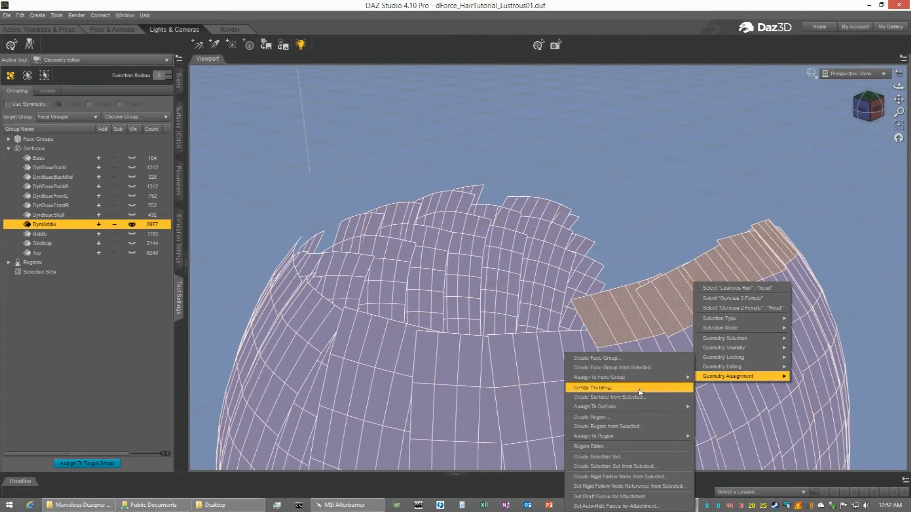
mouse_move(669, 409)
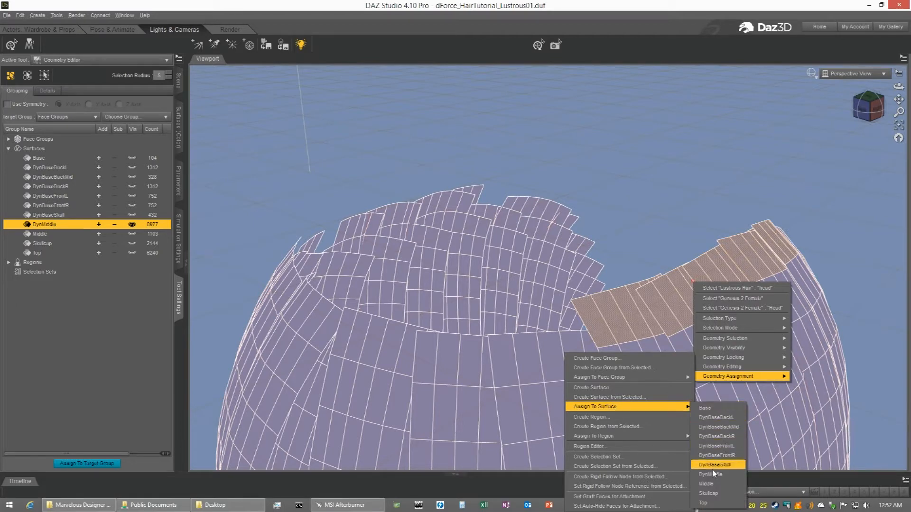
left_click(718, 488)
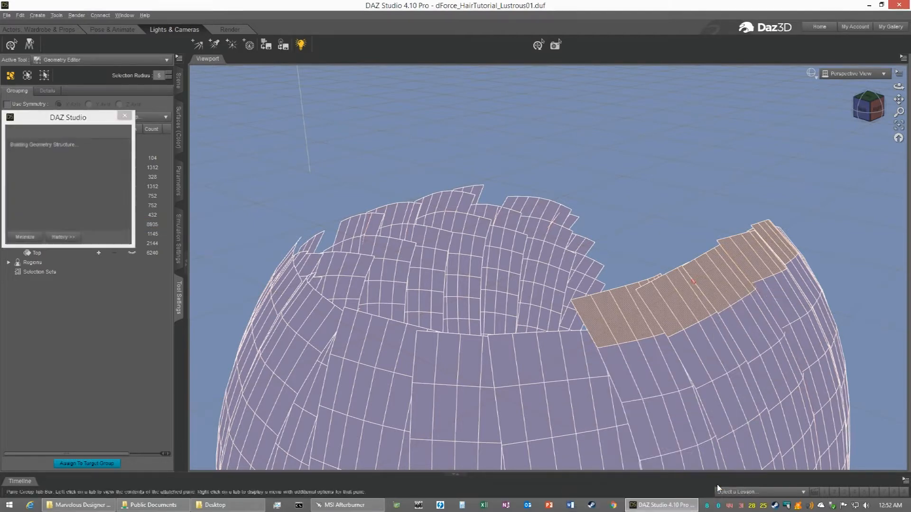
left_click(131, 235)
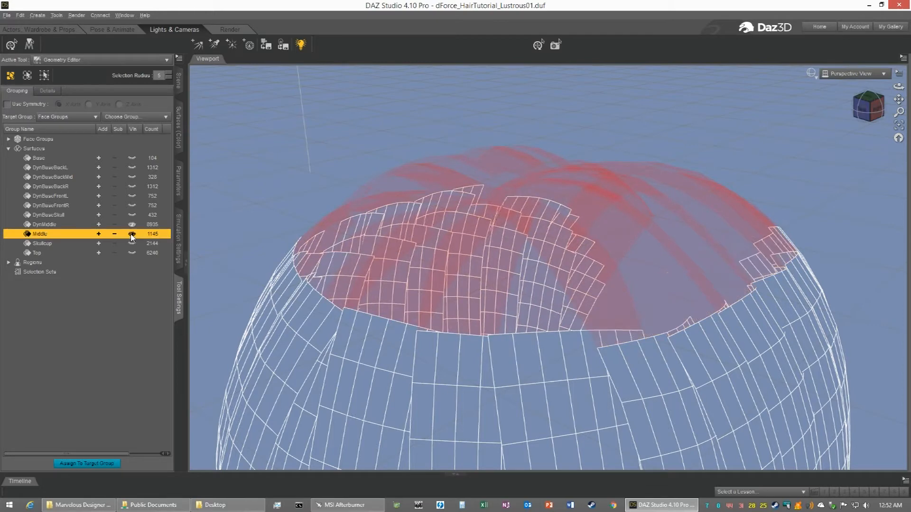
left_click(45, 227)
Step: Show the Genesis 2 Female figure to compare DynMiddle's upper edge with the head from the front, and hide the figure again
scroll(650, 199, "down", 5)
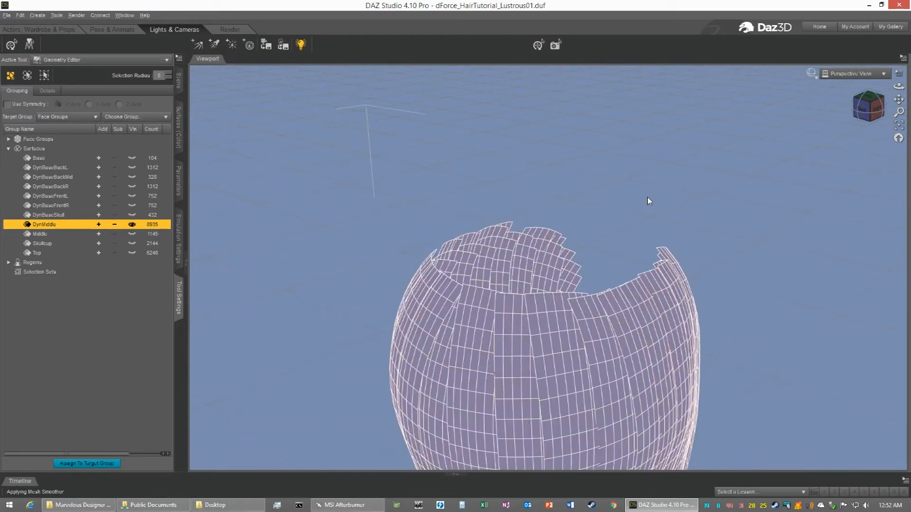
left_click_drag(868, 106, 907, 106)
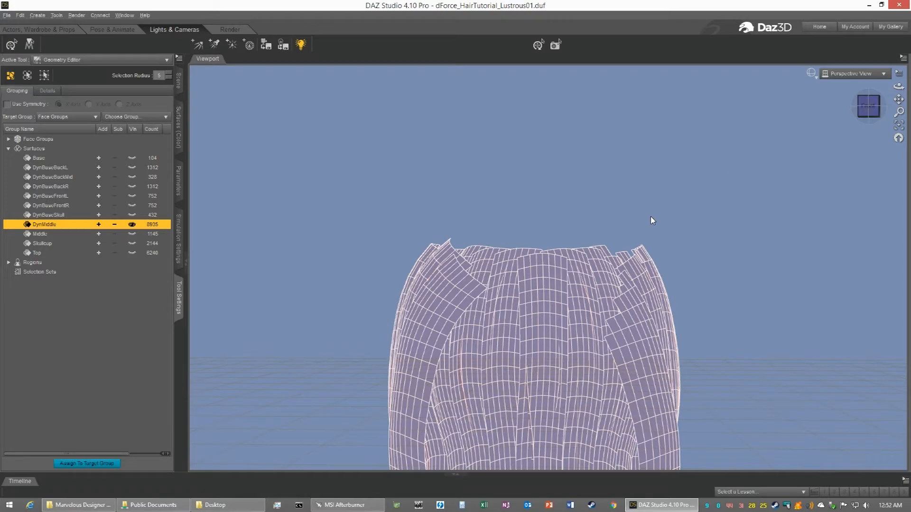
mouse_move(873, 109)
left_mouse_down()
mouse_move(851, 109)
mouse_move(883, 108)
mouse_move(871, 109)
left_mouse_up()
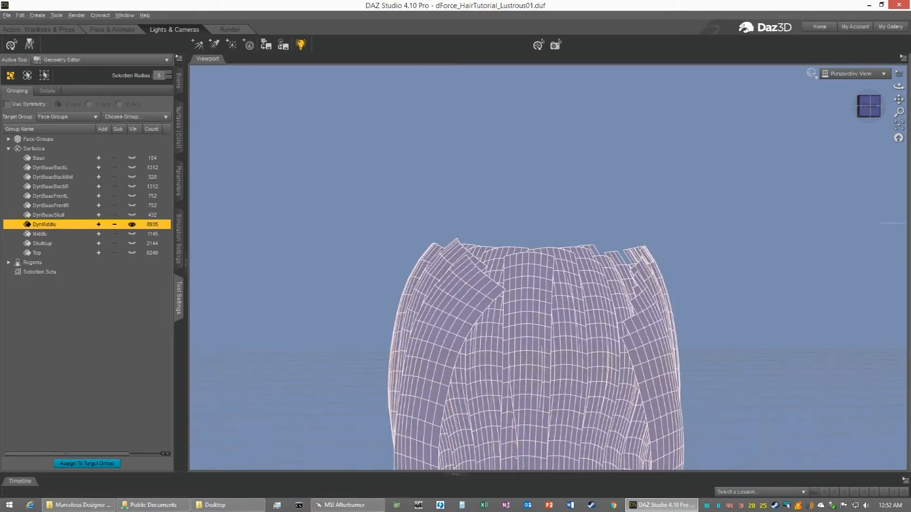
left_click(179, 81)
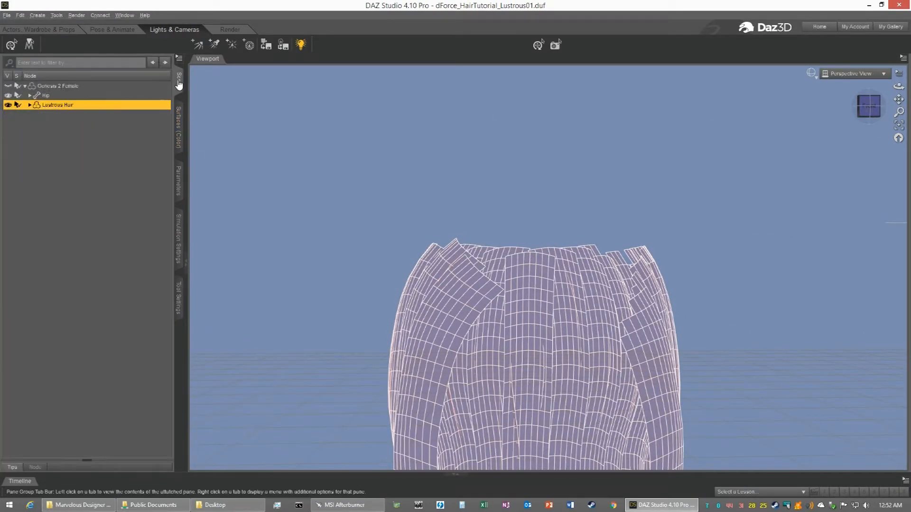
left_click(8, 86)
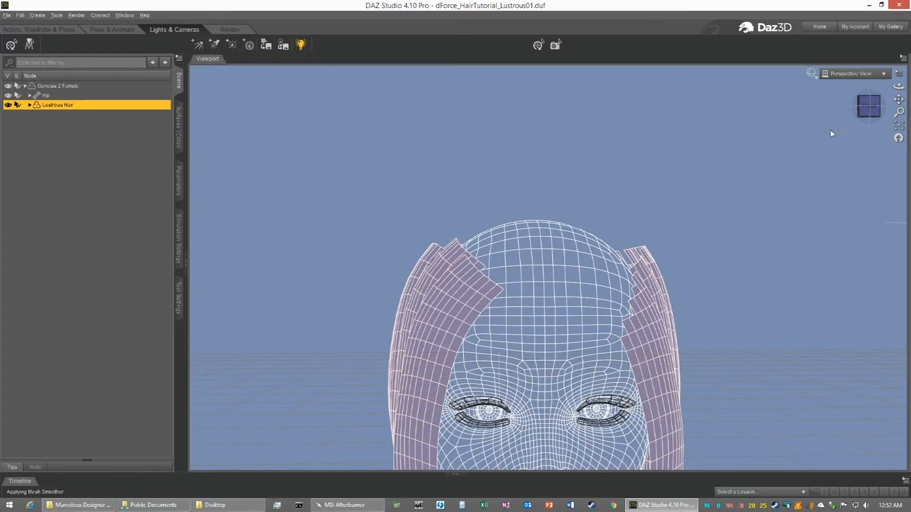
left_click_drag(898, 100, 901, 68)
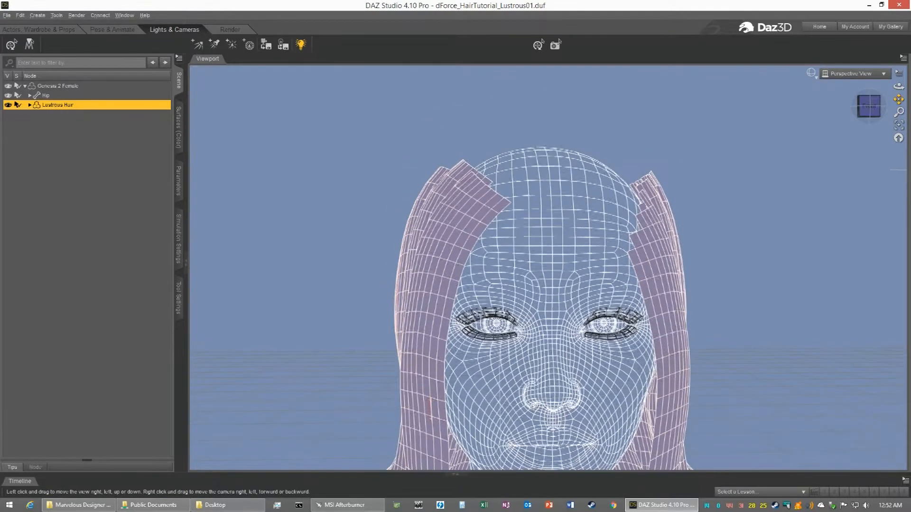
mouse_move(874, 111)
left_mouse_down()
mouse_move(731, 111)
mouse_move(744, 111)
mouse_move(733, 138)
mouse_move(901, 137)
mouse_move(875, 111)
left_mouse_up()
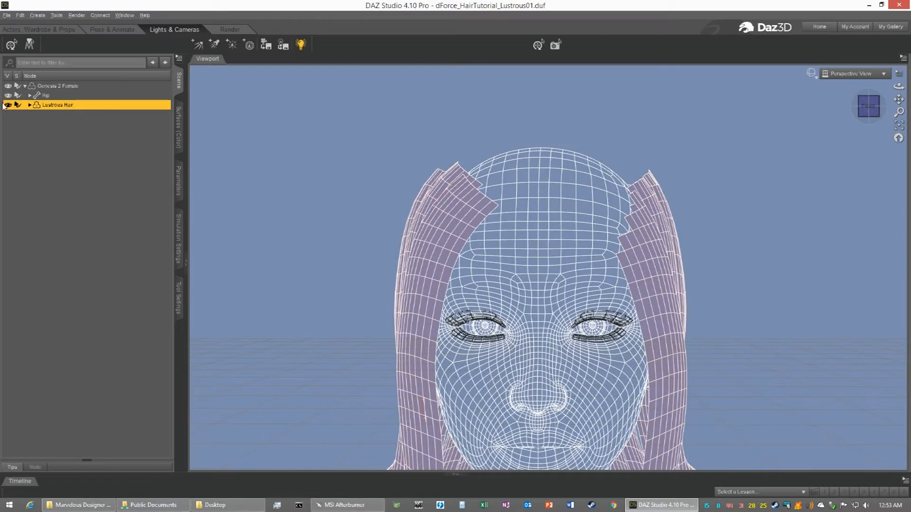
left_click(7, 86)
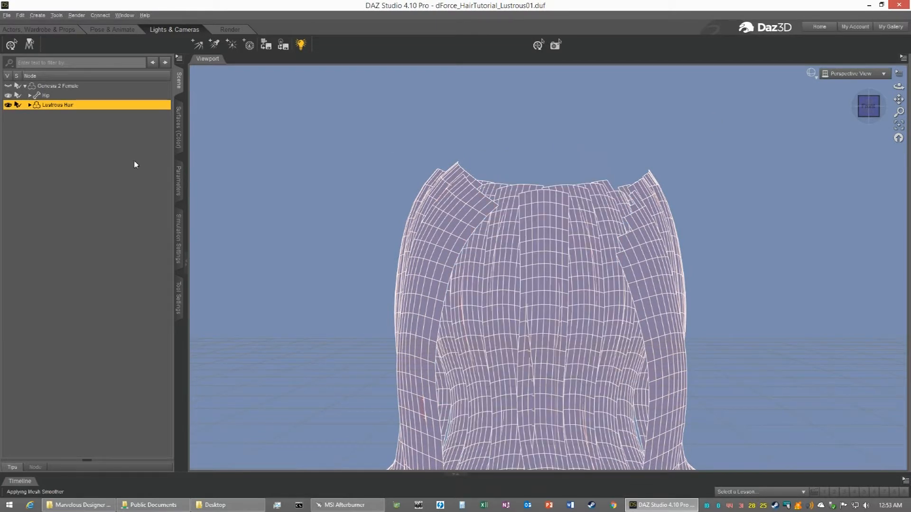
Step: Switch the Geometry Editor to Marquee Selection and select the whole upper band of DynMiddle down to about forehead level
left_click(179, 296)
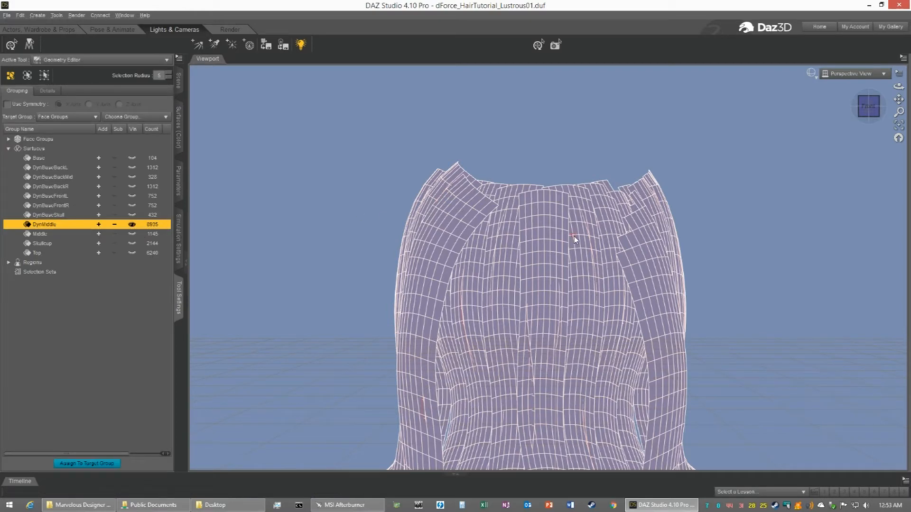
right_click(551, 238)
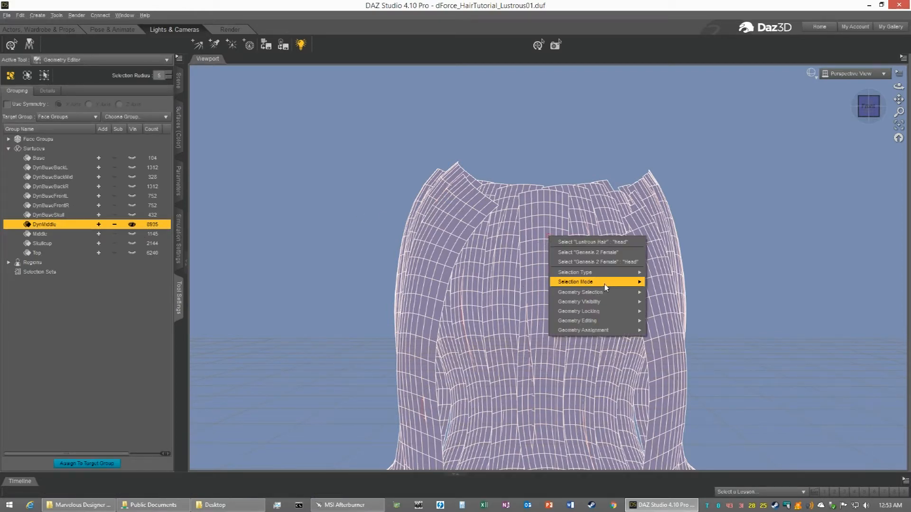
mouse_move(605, 287)
left_click(668, 290)
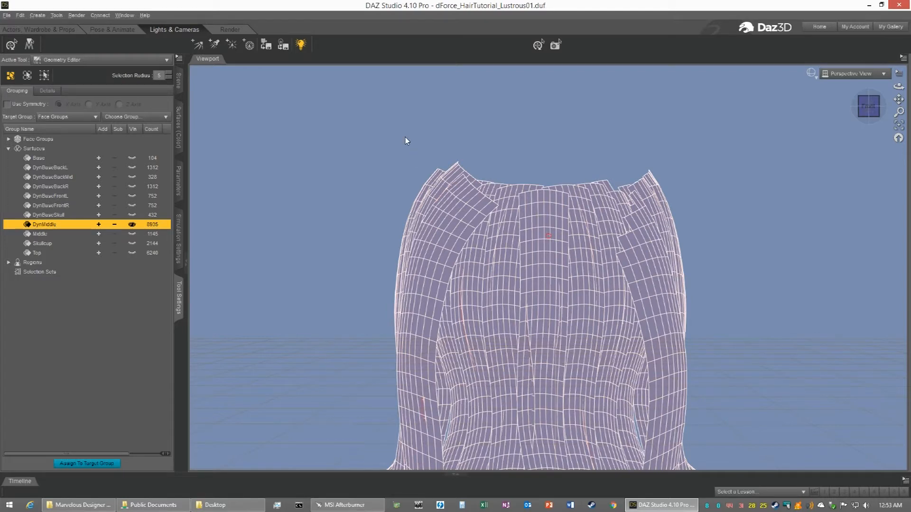
mouse_move(396, 142)
left_mouse_down()
mouse_move(475, 180)
mouse_move(646, 195)
left_mouse_up()
left_click_drag(729, 263, 730, 261)
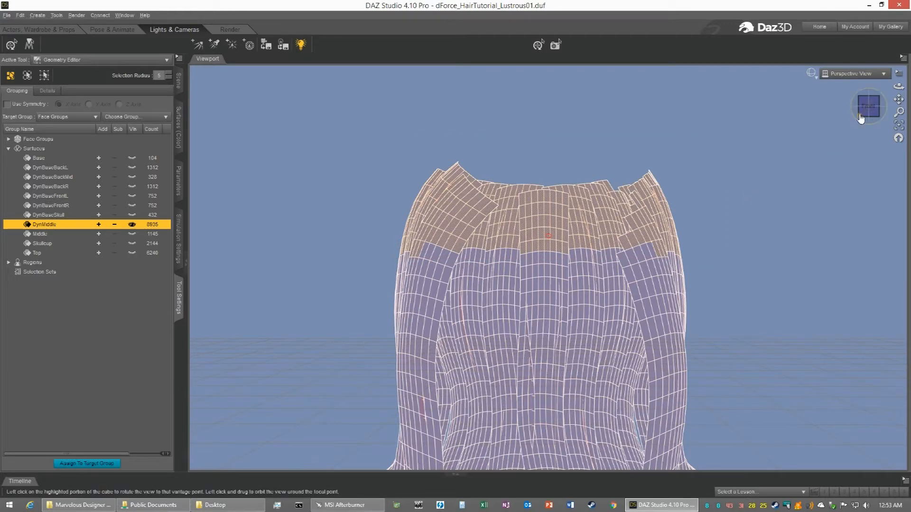
Step: Switch the Geometry Editor to Drag Selection and deselect the polygons hanging below the selected upper band along the side and back of DynMiddle
left_click_drag(876, 115, 849, 115)
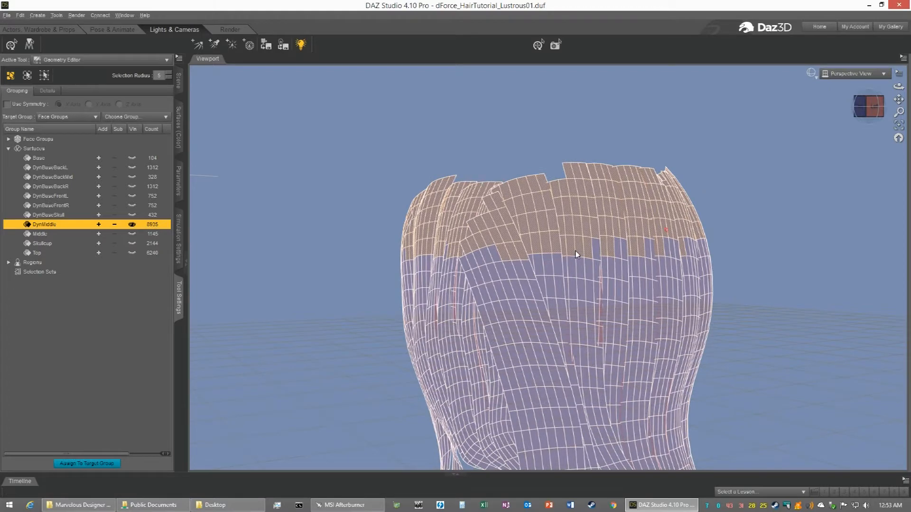
right_click(574, 254)
mouse_move(650, 299)
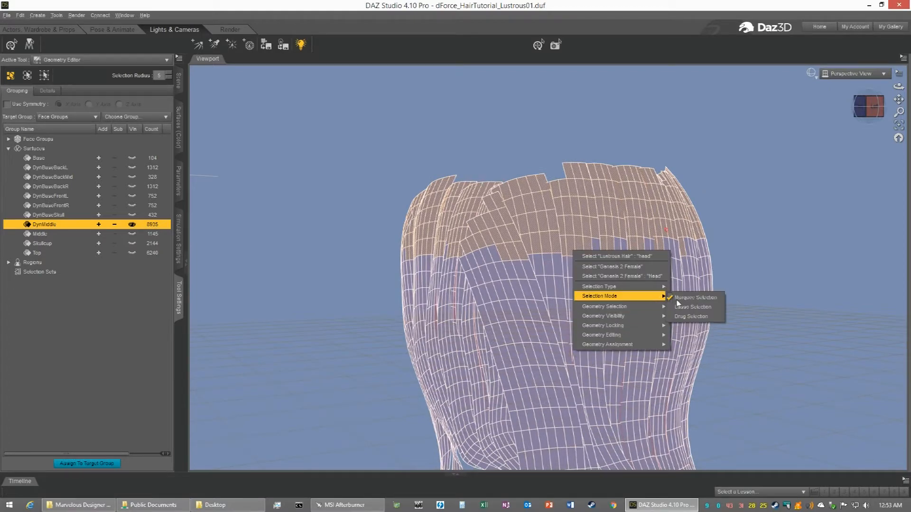
left_click(691, 316)
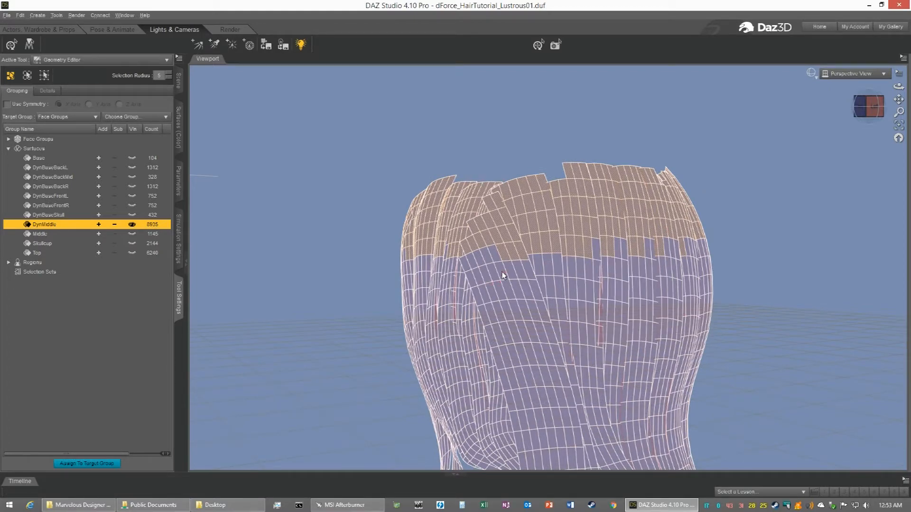
left_click_drag(527, 259, 649, 257, "ctrl")
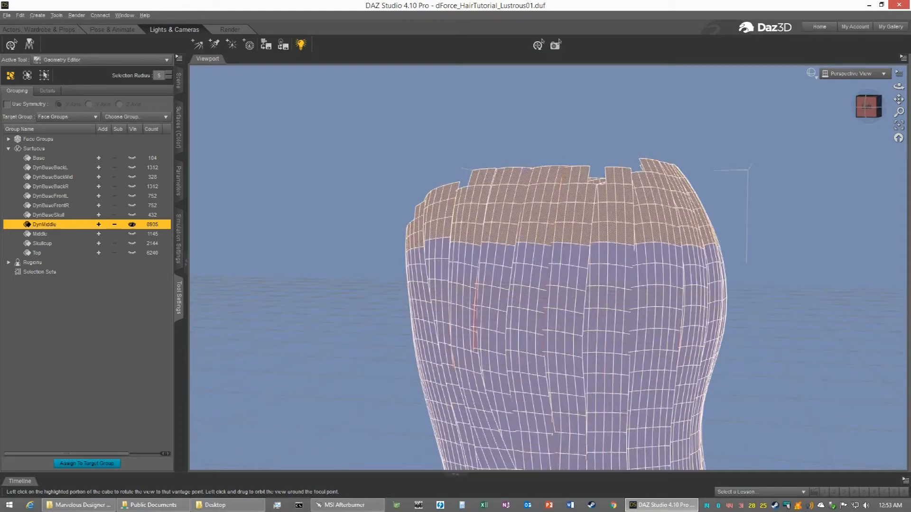
left_click_drag(876, 109, 838, 107)
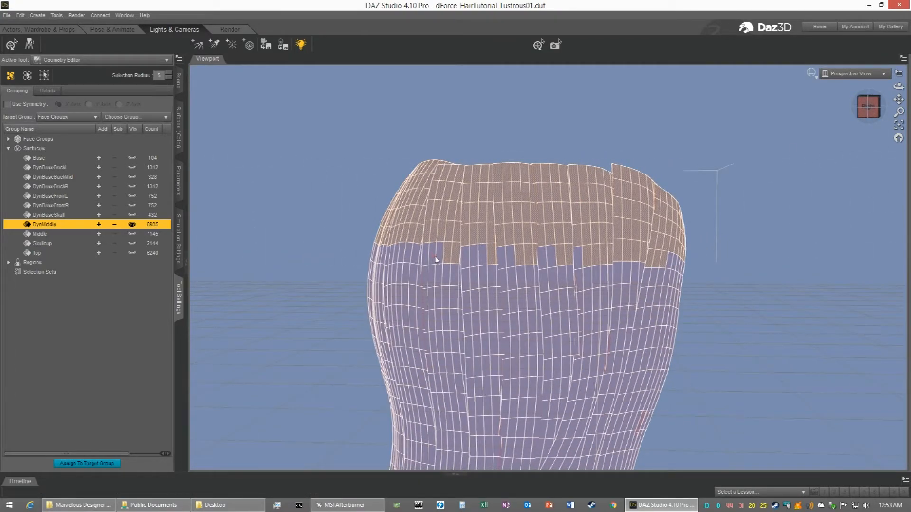
mouse_move(460, 260)
left_mouse_down("ctrl")
mouse_move(656, 269)
mouse_move(619, 260)
left_mouse_up("ctrl")
Step: Deselect the single stray polygons protruding below the selected band on the opposite part of DynMiddle
left_click_drag(868, 115, 545, 114)
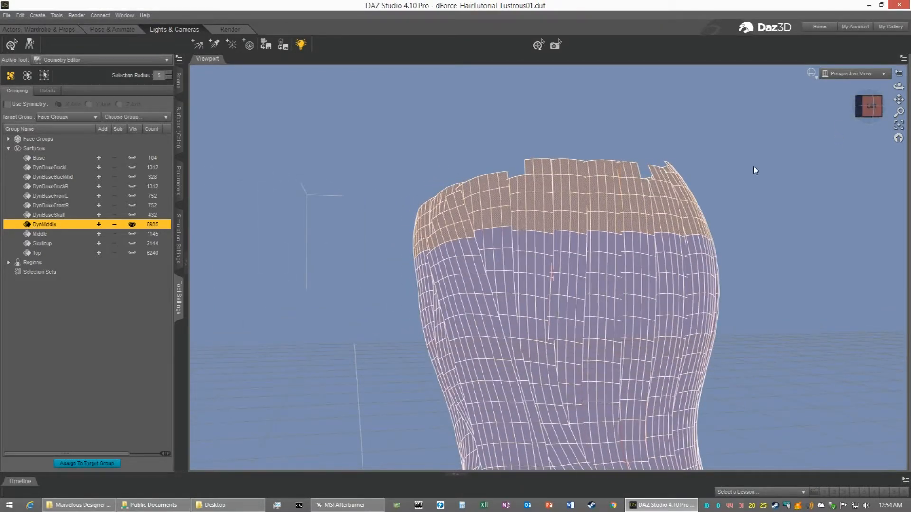
scroll(599, 198, "up", 5)
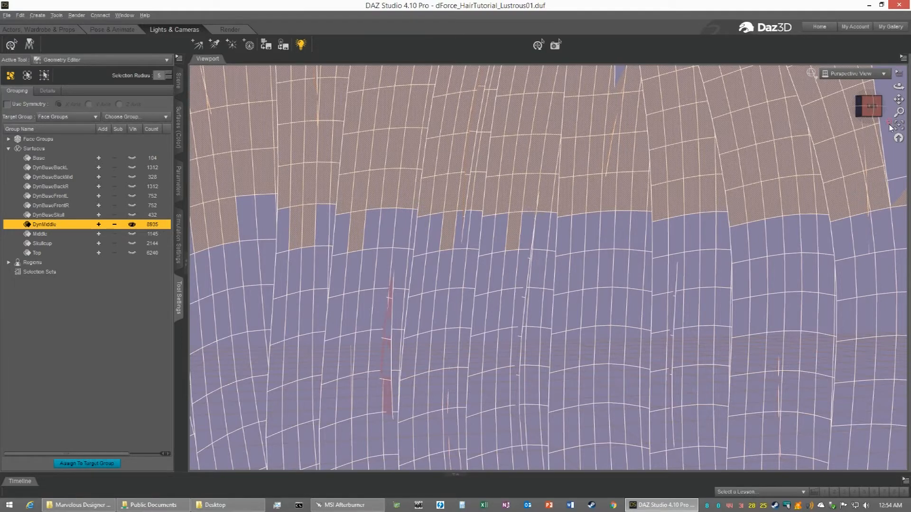
left_click_drag(898, 112, 901, 166)
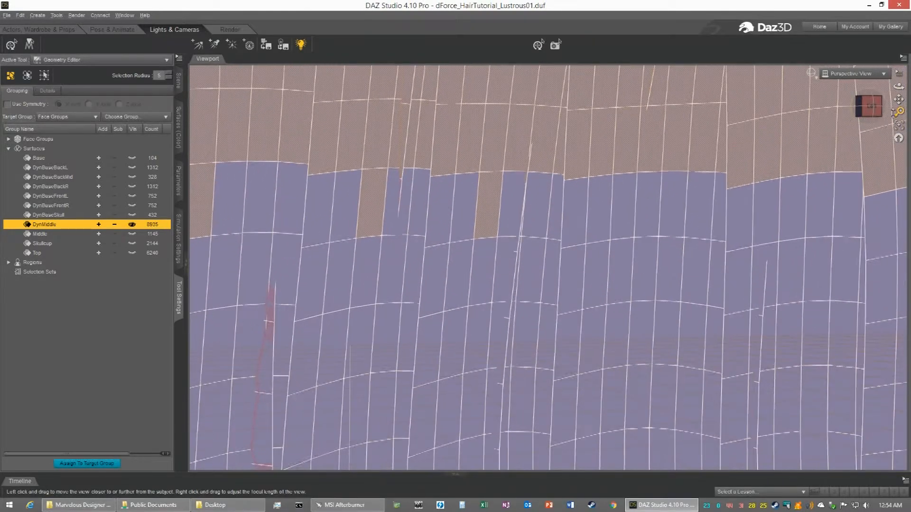
left_click(490, 198)
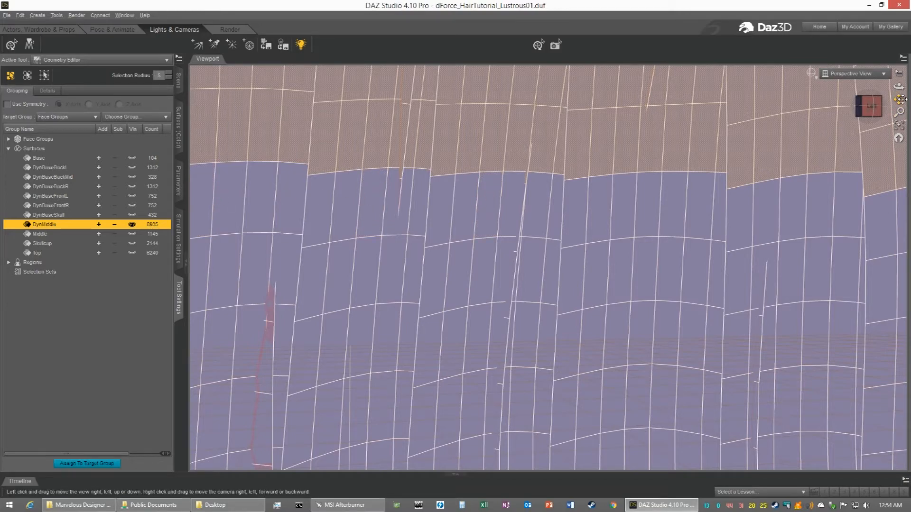
mouse_move(899, 99)
left_mouse_down()
mouse_move(882, 102)
mouse_move(899, 99)
left_mouse_up()
left_click_drag(413, 223, 446, 224)
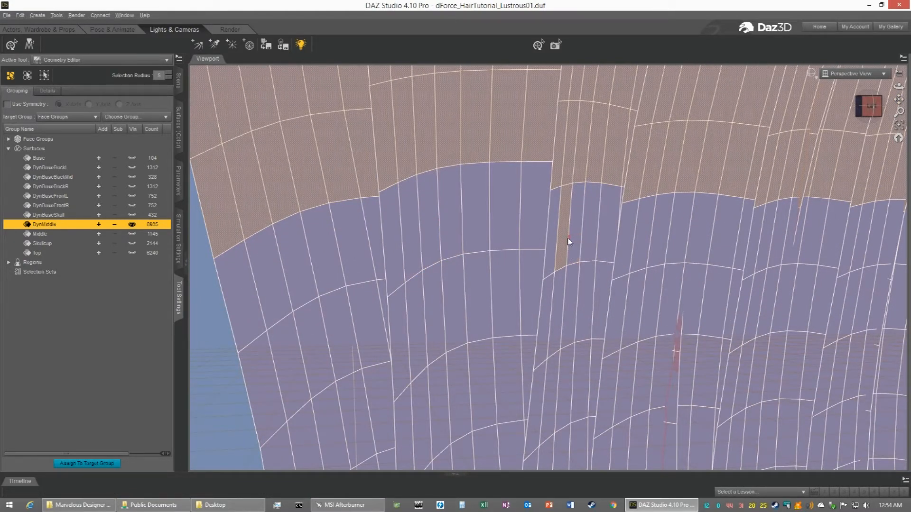
scroll(566, 238, "down", 3)
Step: Deselect the remaining polygons below the band near the hair's free edge and check the band's lower boundary for leftovers
left_click_drag(873, 102, 899, 133)
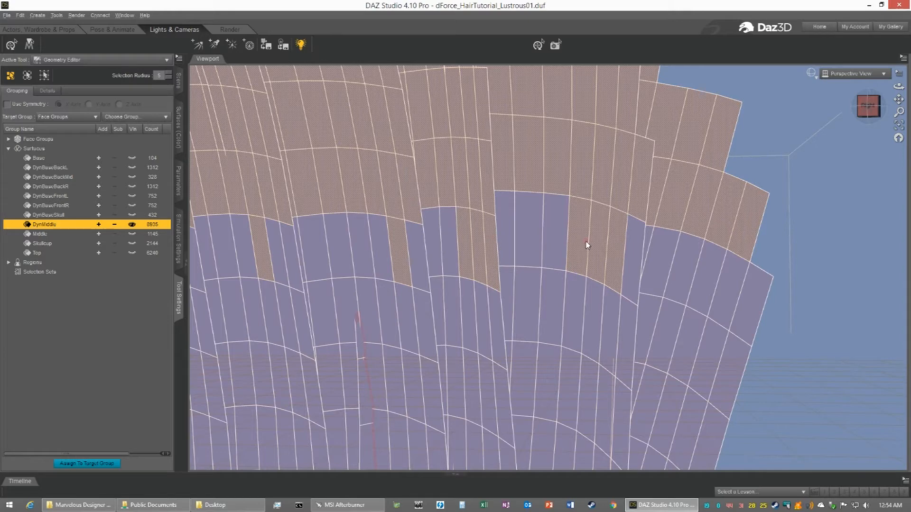
left_click_drag(617, 253, 570, 251, "ctrl")
left_click_drag(494, 255, 471, 251, "ctrl")
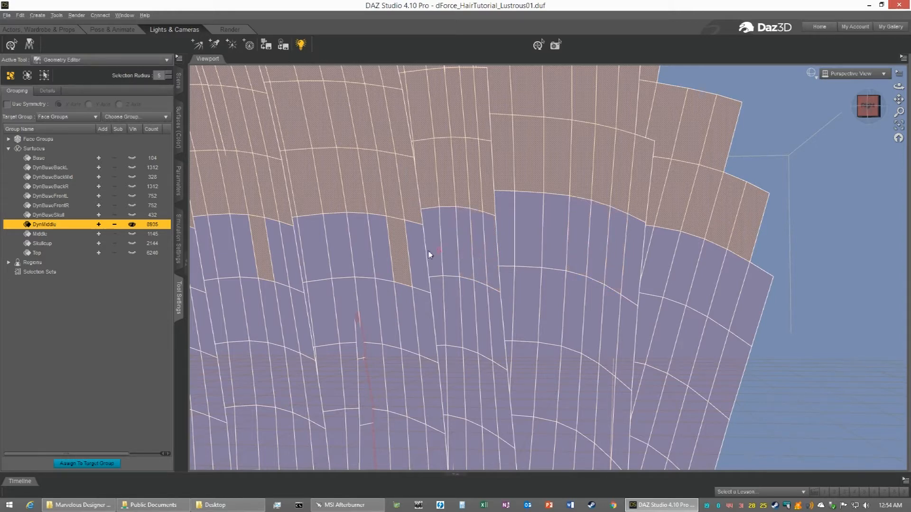
left_click_drag(398, 256, 399, 258, "ctrl")
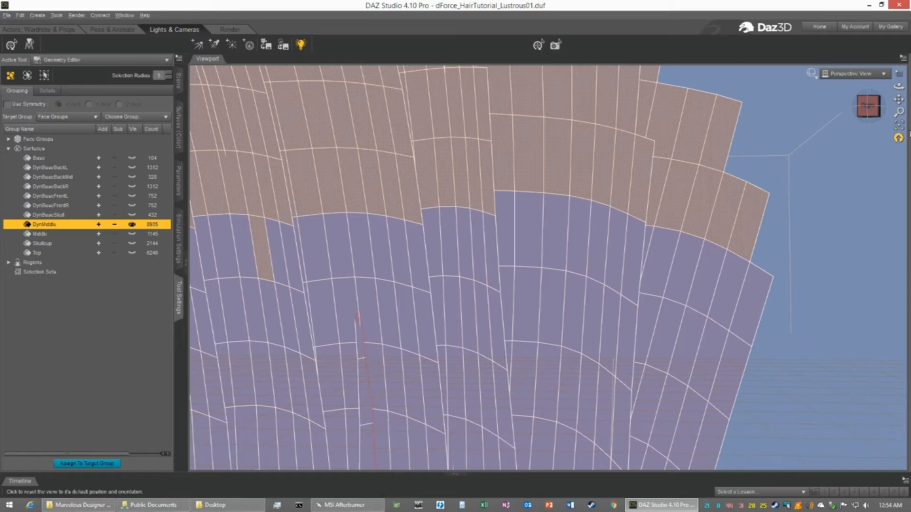
left_click_drag(898, 99, 700, 189)
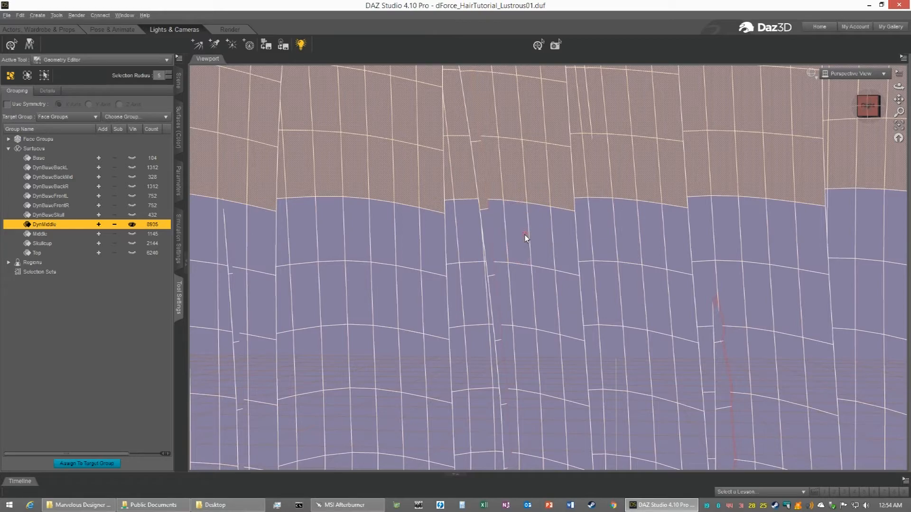
scroll(522, 236, "up", 3)
scroll(523, 235, "down", 4)
scroll(523, 235, "up", 2)
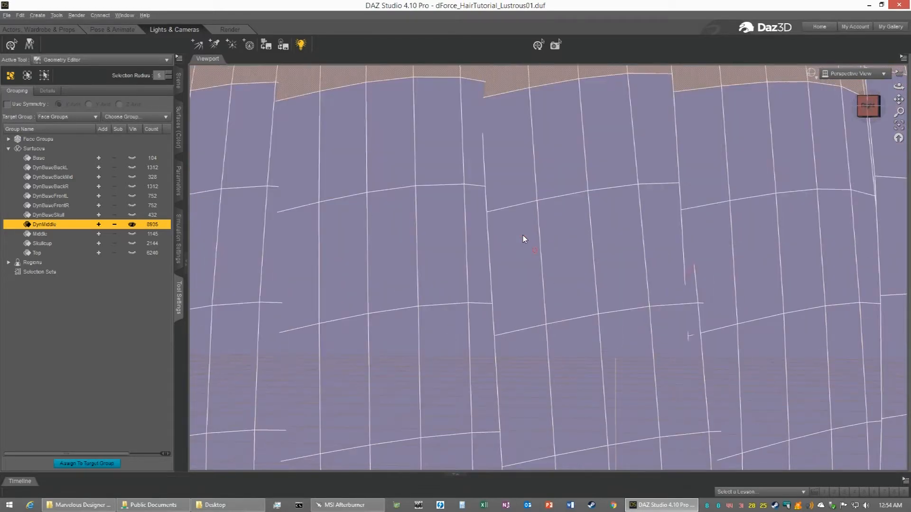
scroll(588, 249, "down", 2)
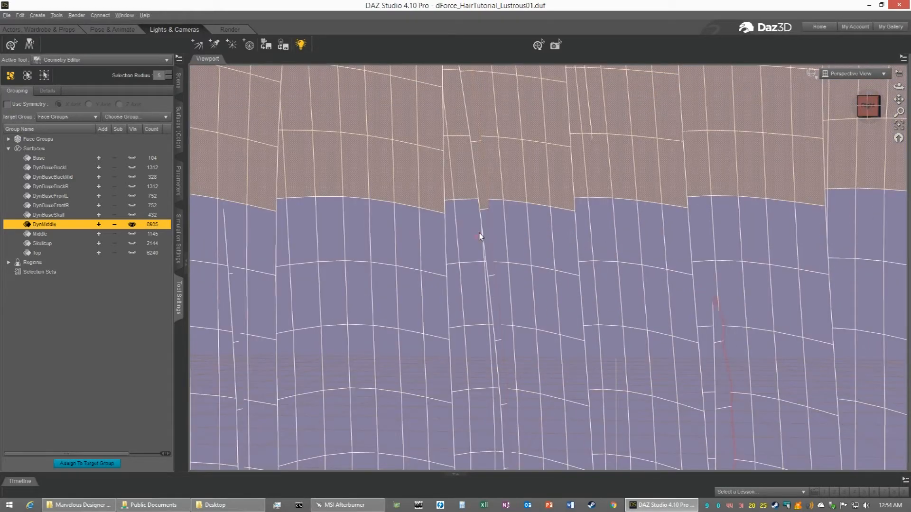
scroll(514, 239, "up", 2)
scroll(513, 239, "down", 6)
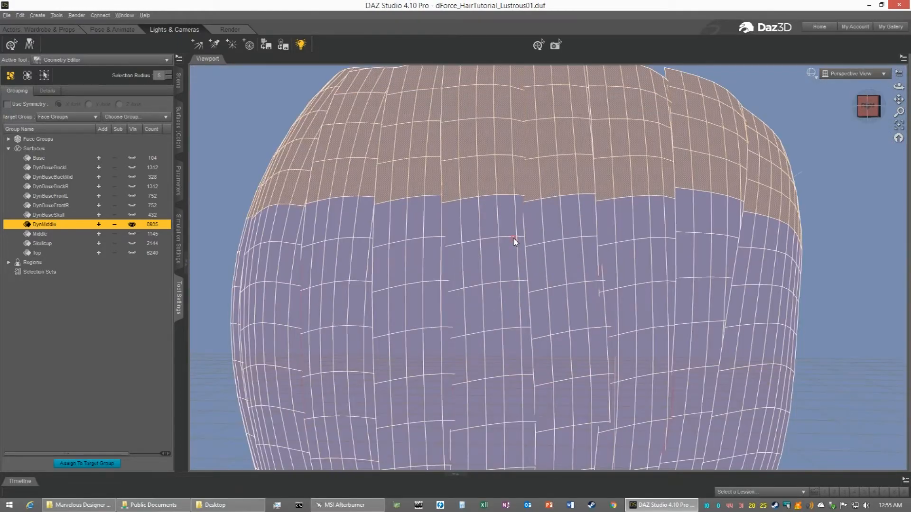
Step: Create a surface named DynMidCrown from the selected polygons and hide it, with DynMiddle highlighted
mouse_move(868, 108)
left_mouse_down()
mouse_move(847, 108)
mouse_move(865, 106)
left_mouse_up()
right_click(608, 180)
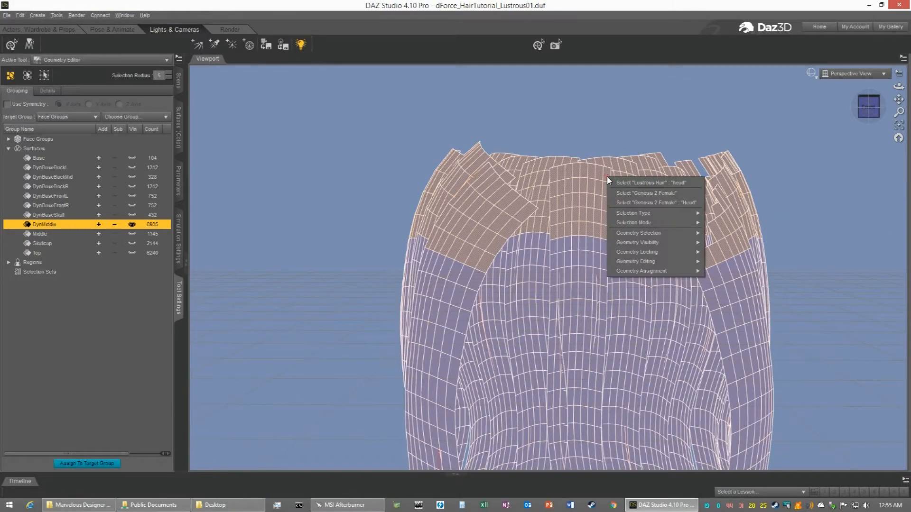
mouse_move(664, 271)
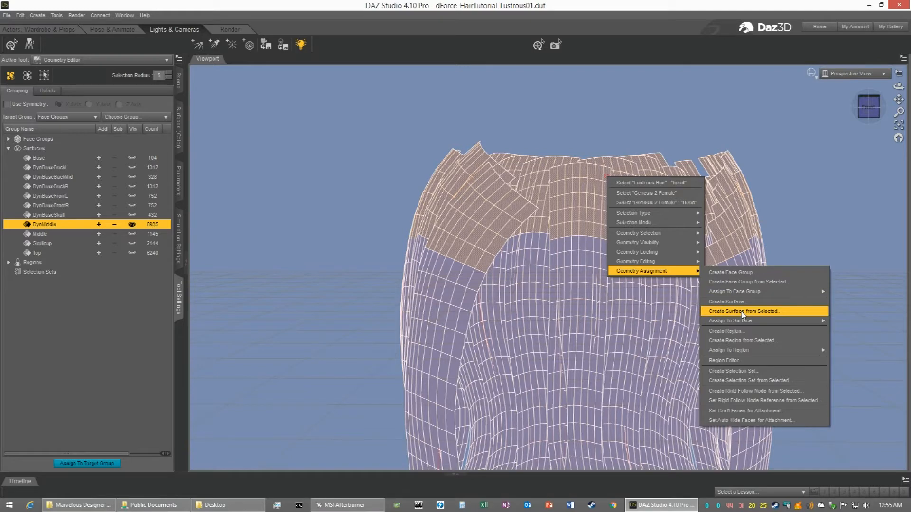
left_click(743, 312)
left_click(449, 253)
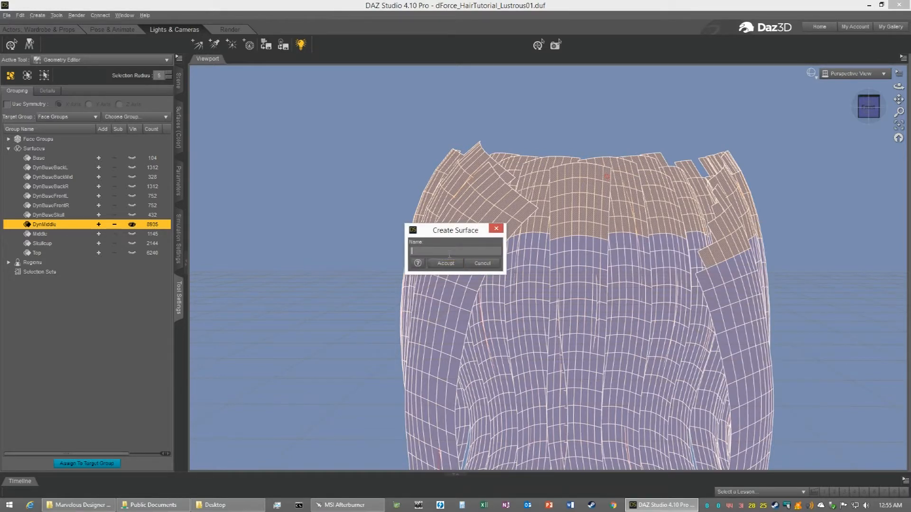
type("Dyn")
left_click(446, 265)
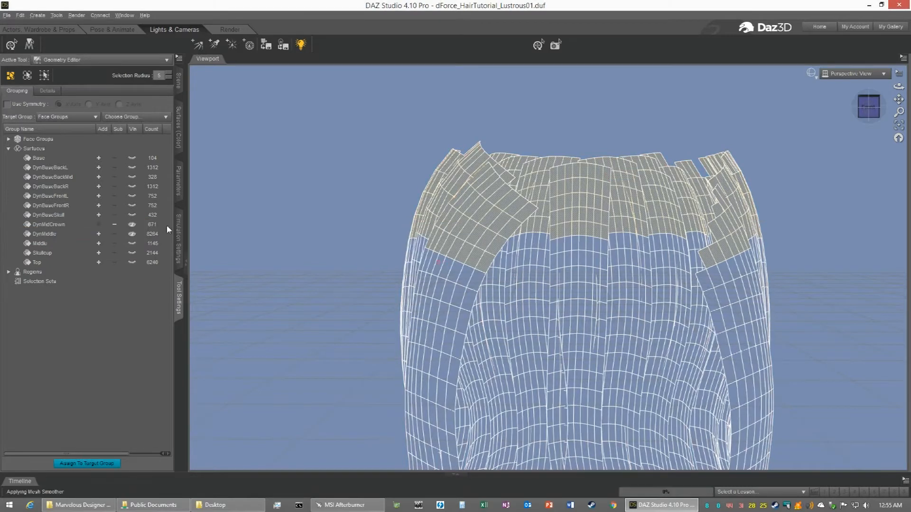
left_click(131, 225)
left_click(48, 235)
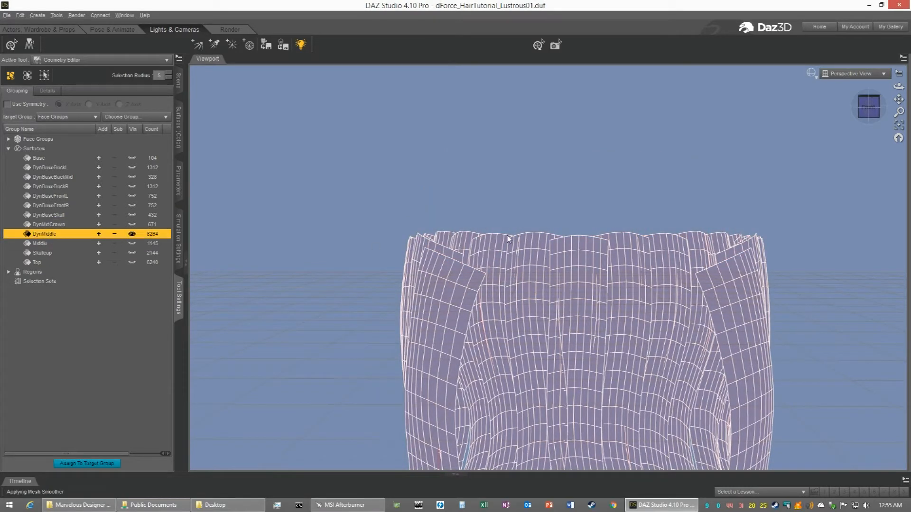
Step: Show the Genesis 2 Female figure and compare DynMiddle's new upper edge with the head, toggling the figure's visibility
left_click(178, 81)
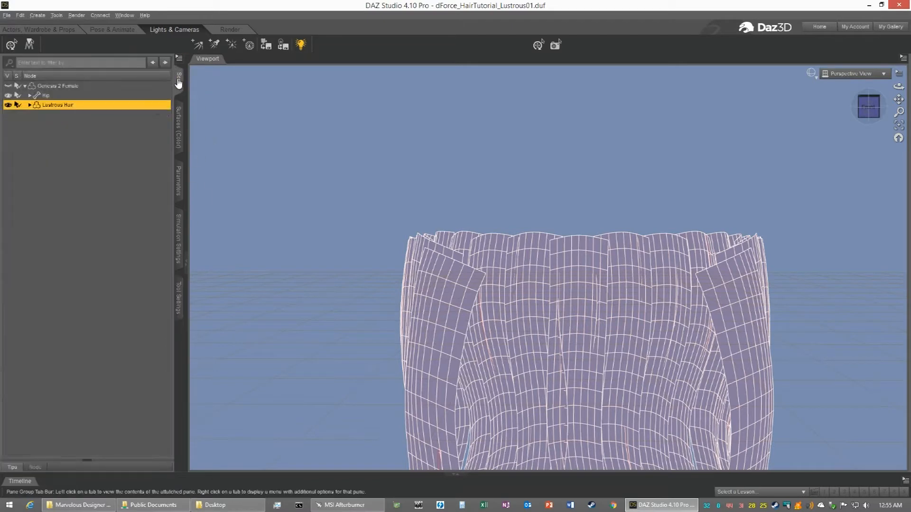
left_click(8, 86)
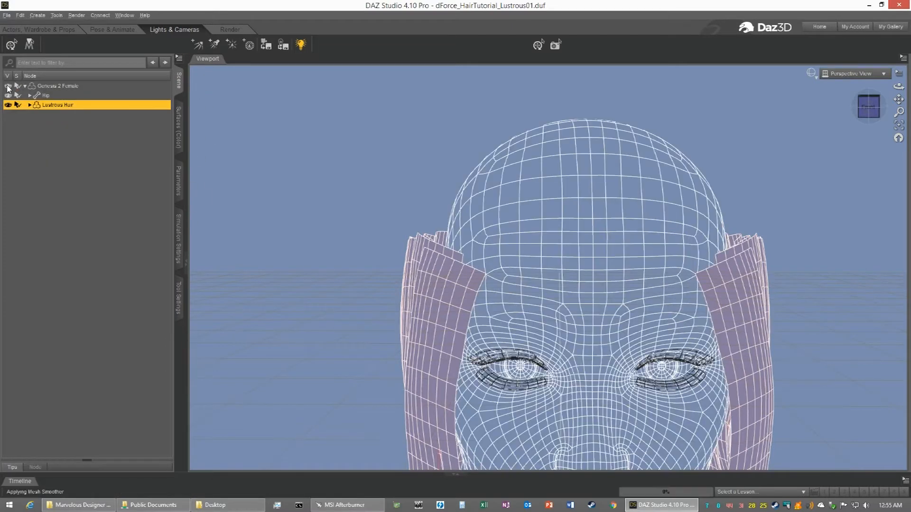
mouse_move(873, 110)
left_mouse_down()
mouse_move(848, 111)
mouse_move(844, 129)
mouse_move(878, 137)
mouse_move(869, 137)
mouse_move(868, 117)
mouse_move(888, 105)
mouse_move(850, 112)
mouse_move(868, 109)
left_mouse_up()
scroll(869, 163, "down", 1)
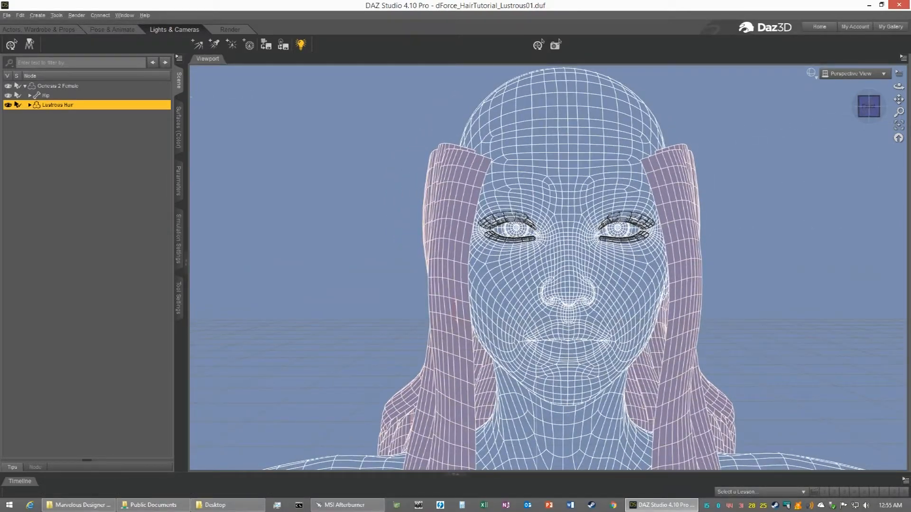
left_click_drag(868, 109, 888, 63)
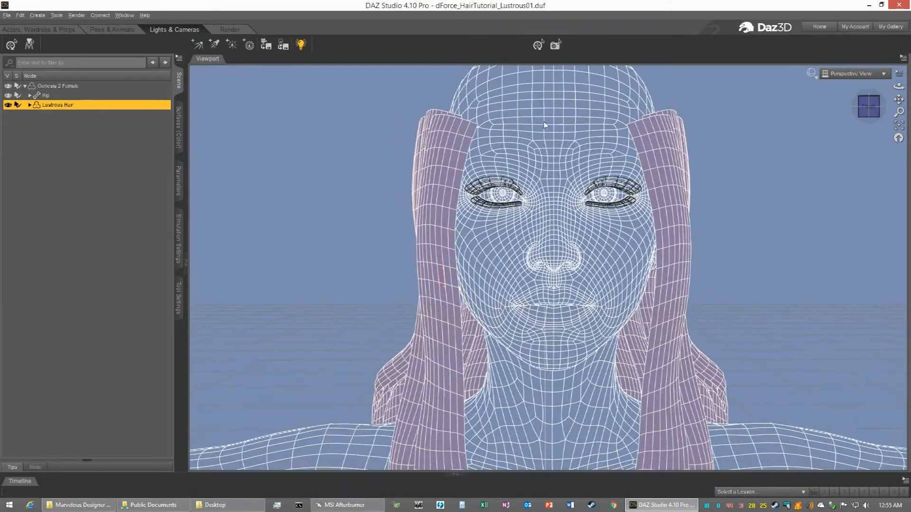
left_click(9, 87)
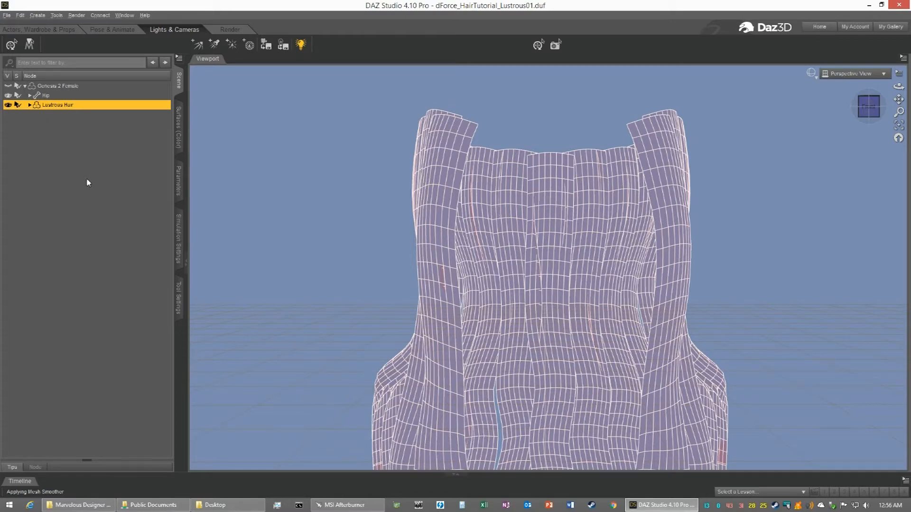
left_click(8, 87)
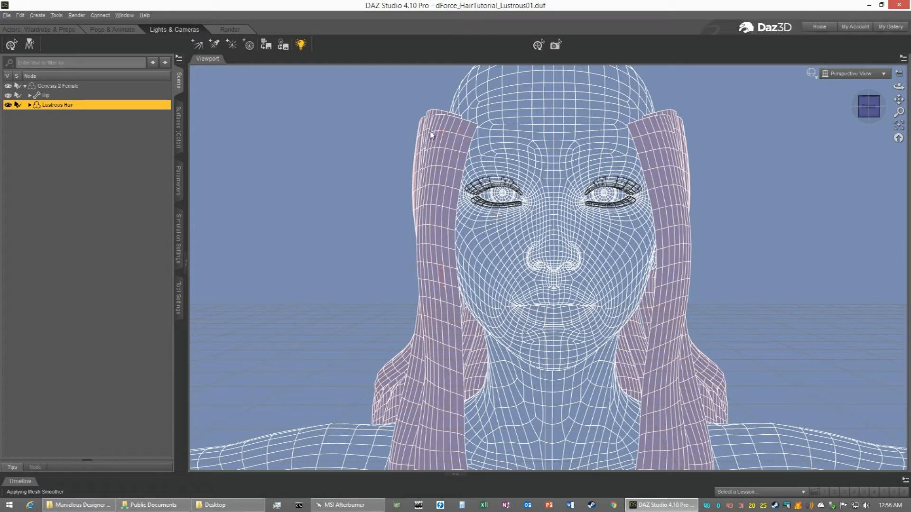
right_click(436, 237)
mouse_move(463, 283)
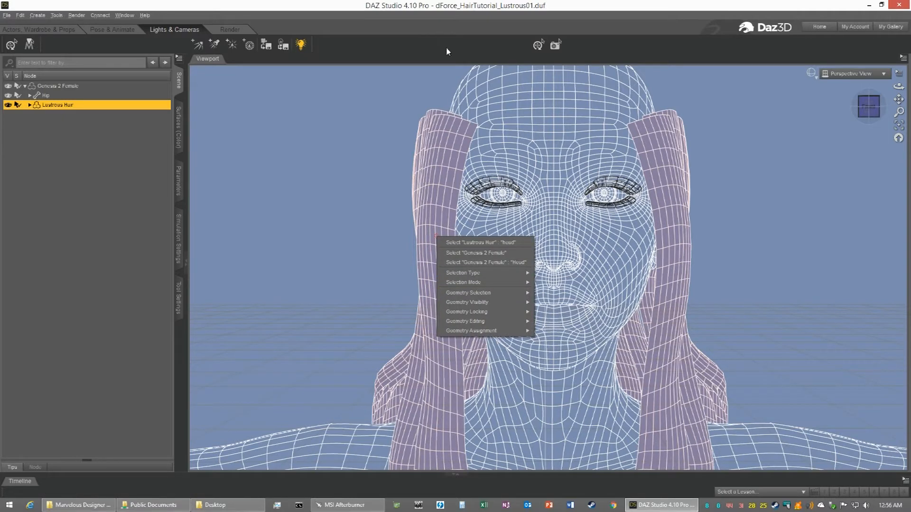
left_click(441, 11)
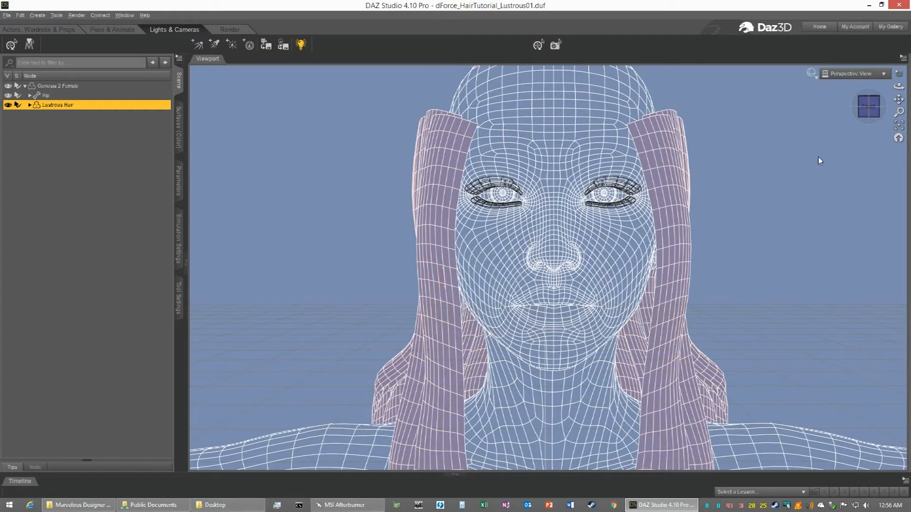
Step: Select one row of polygons across the front strand on the figure's left at about nose level, and hide the Genesis 2 Female figure
mouse_move(868, 106)
left_mouse_down()
mouse_move(897, 107)
mouse_move(875, 104)
left_mouse_up()
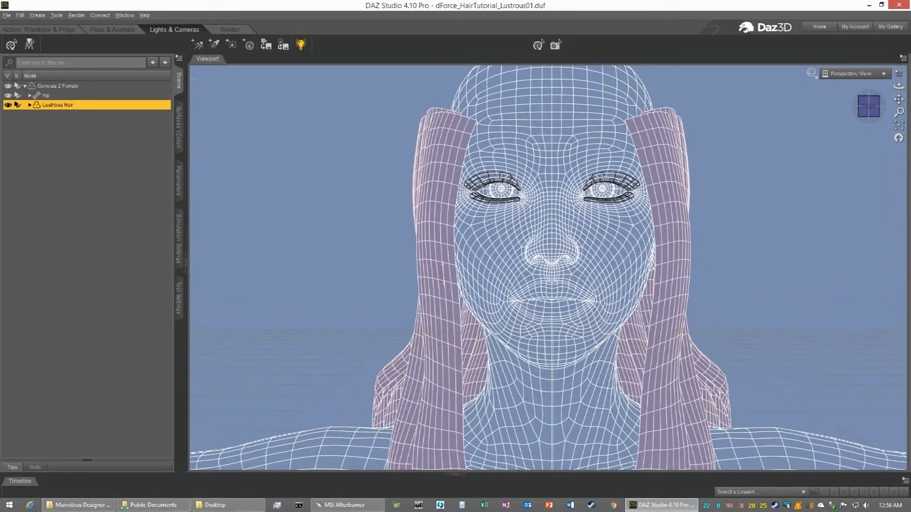
left_click_drag(876, 104, 870, 108)
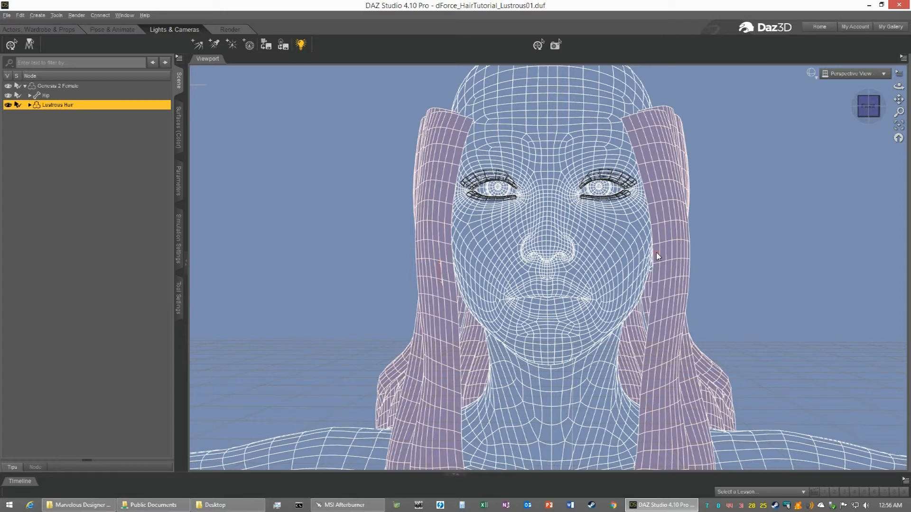
left_click_drag(657, 253, 673, 253)
left_click(8, 86)
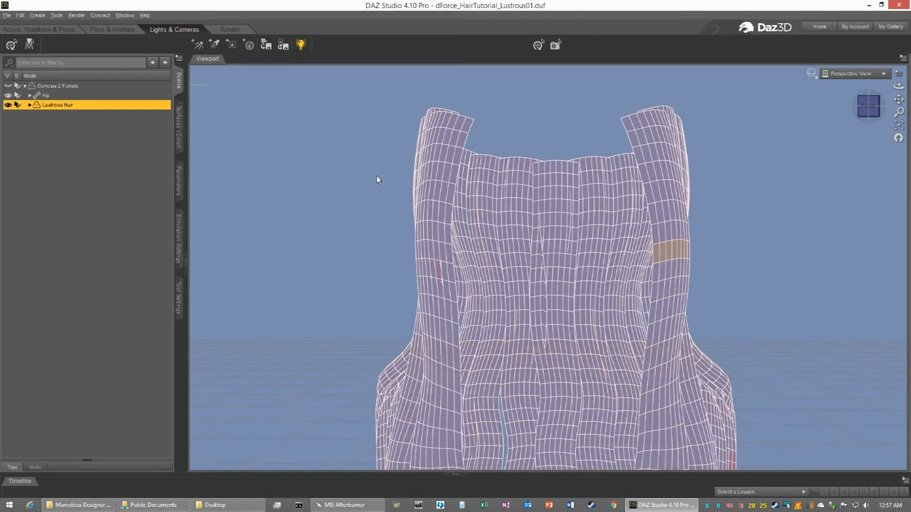
Step: Switch to Lasso Selection and select all of the hair's polygons from its upper edge down to the row marked at nose level
right_click(442, 185)
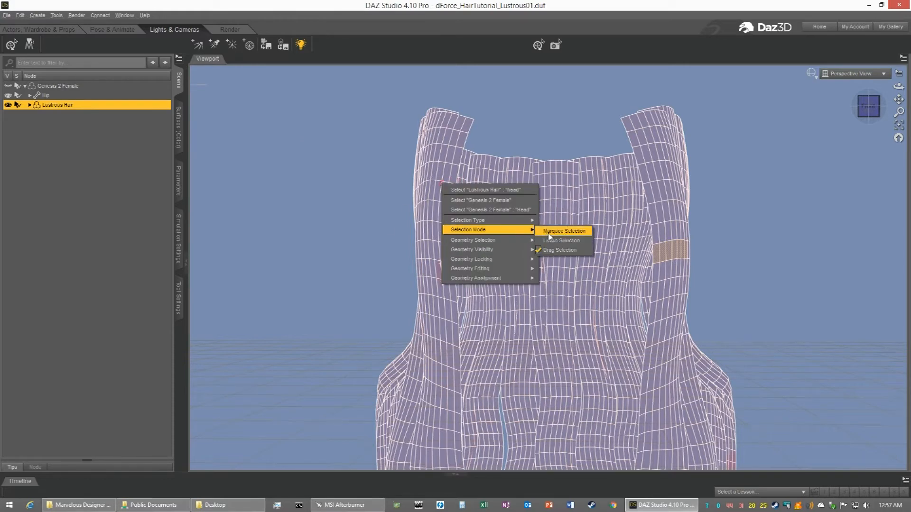
left_click(552, 242)
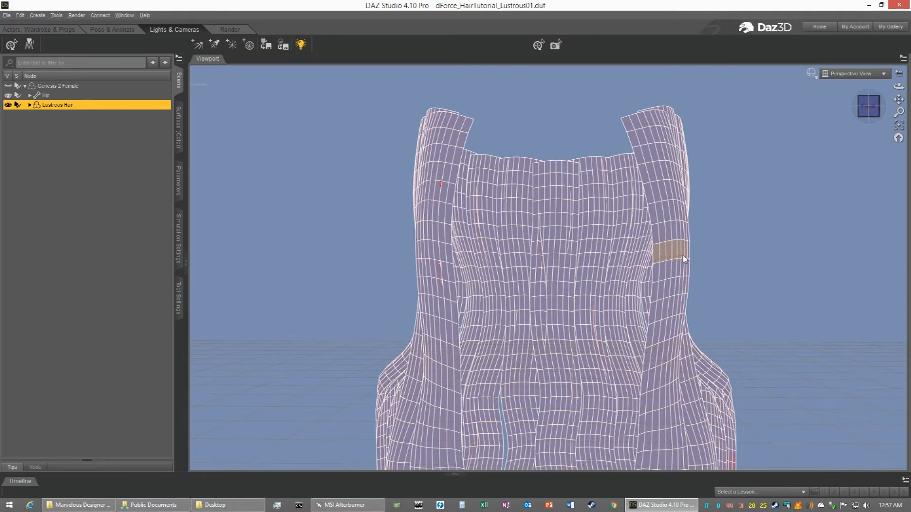
left_click_drag(700, 251, 699, 122)
mouse_move(604, 88)
left_mouse_down()
mouse_move(386, 85)
mouse_move(370, 150)
left_mouse_up()
mouse_move(379, 244)
left_mouse_down()
mouse_move(417, 264)
mouse_move(620, 276)
left_mouse_up()
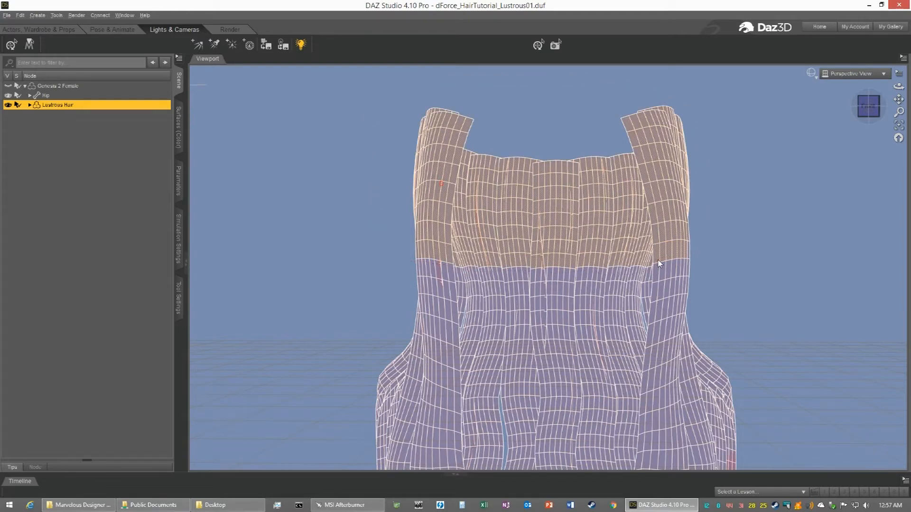
Step: Switch to Drag Selection and add the missed polygons around the back of the hair to even out the band's lower boundary
mouse_move(869, 113)
left_mouse_down()
mouse_move(857, 111)
mouse_move(878, 105)
left_mouse_up()
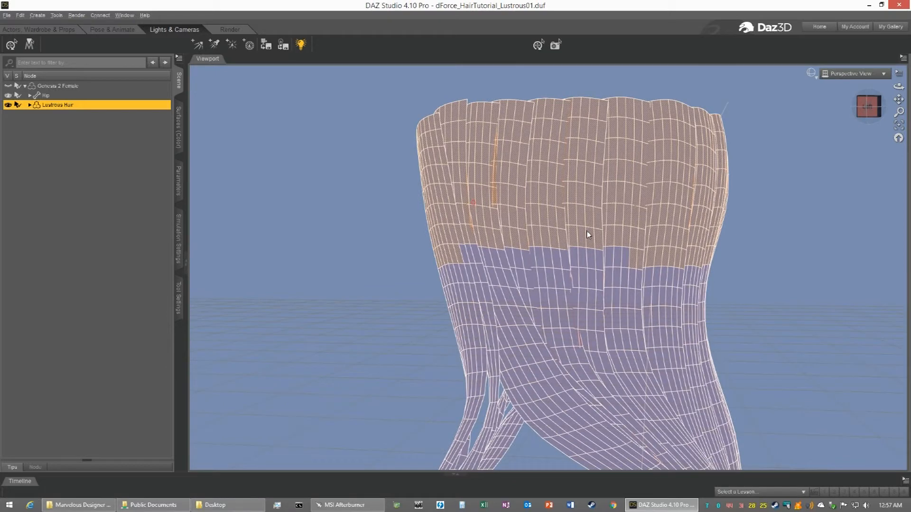
right_click(555, 259)
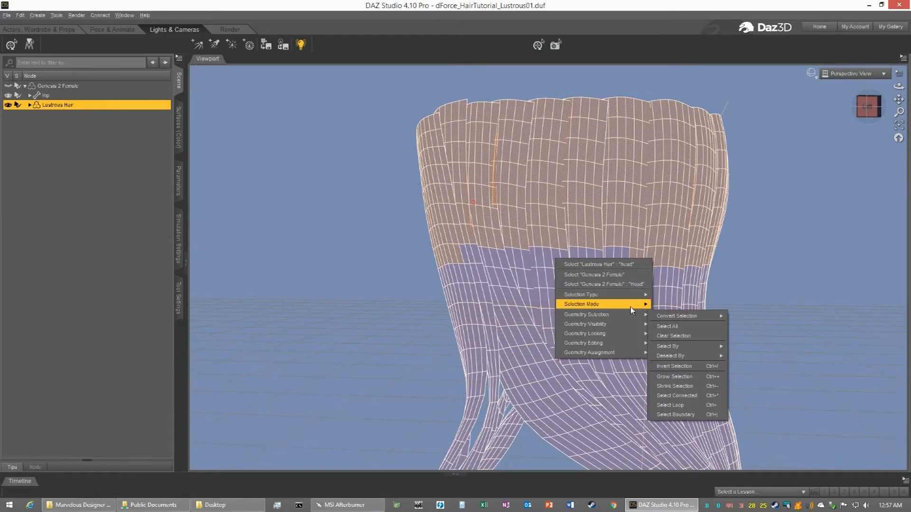
left_click(671, 321)
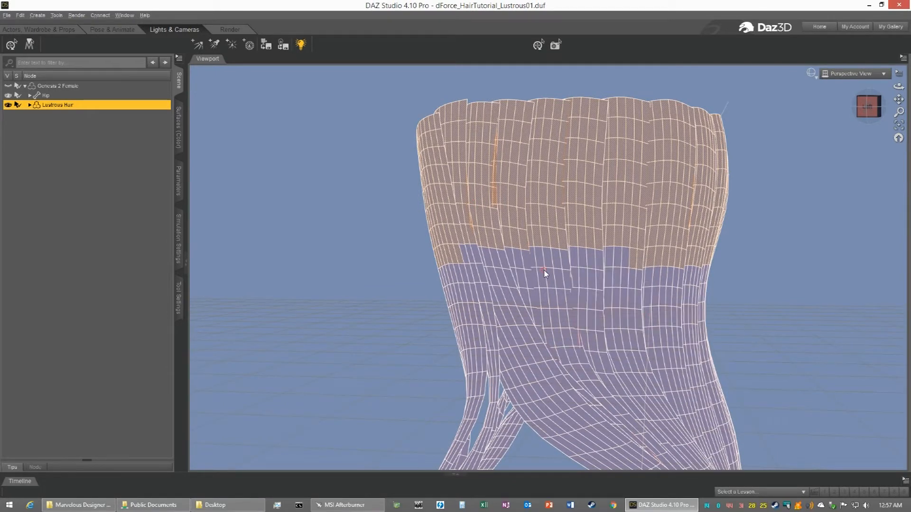
left_click_drag(465, 257, 506, 259)
left_click_drag(569, 258, 622, 256)
left_click_drag(873, 112, 778, 112)
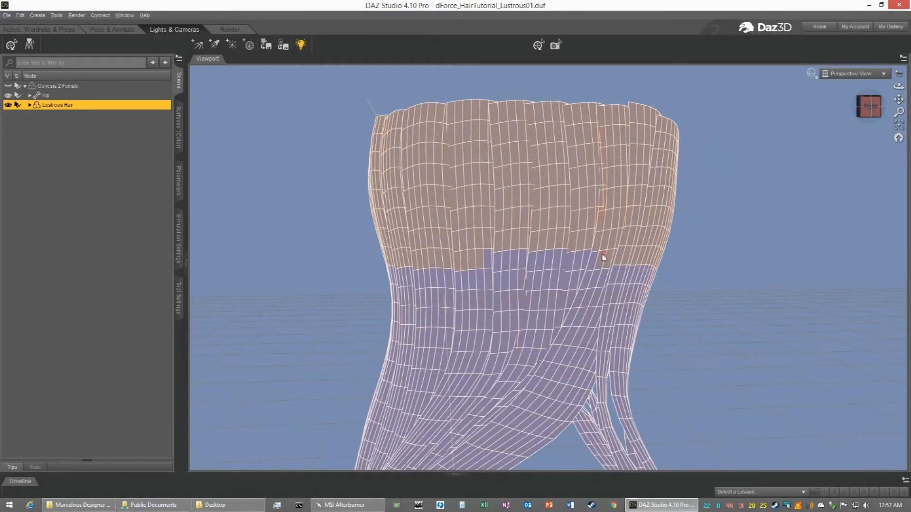
left_click_drag(568, 255, 498, 257)
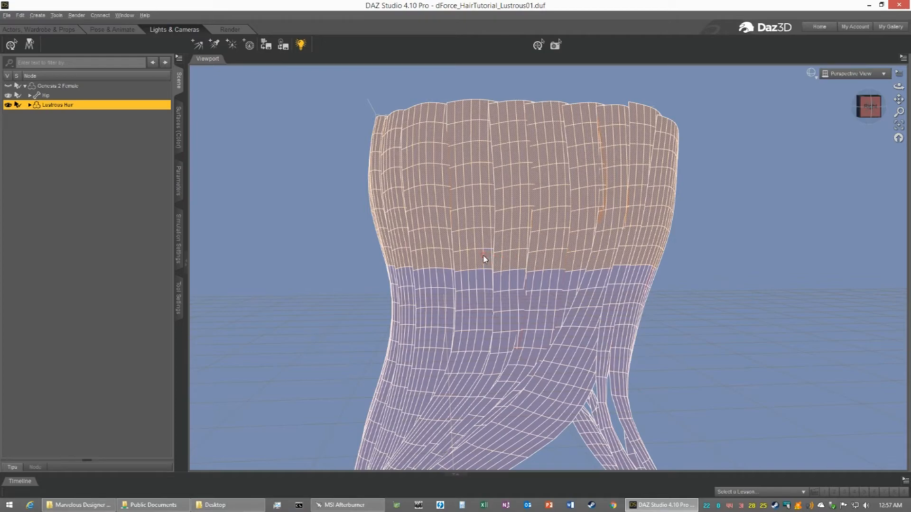
Step: Add the remaining unselected polygons in the band's lowest row along the side and back of the hair
left_click_drag(847, 132, 840, 129)
scroll(690, 184, "up", 5)
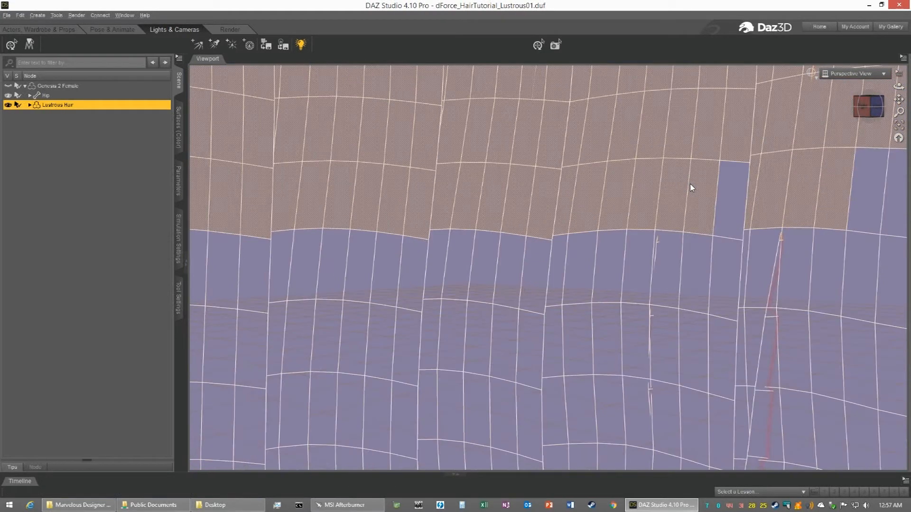
left_click(736, 187)
left_click_drag(862, 185, 894, 188)
left_click_drag(866, 115, 899, 115)
left_click_drag(717, 171, 376, 171)
left_click_drag(868, 110, 770, 110)
left_click_drag(879, 209, 311, 207)
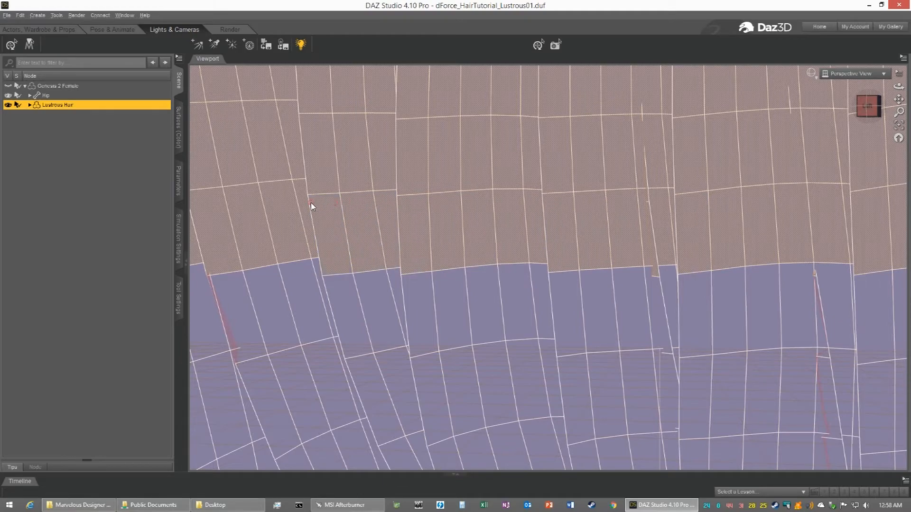
Step: Check the band's lower boundary around the hair and create a surface named DynMidRim from the selected polygons
left_click_drag(867, 106, 844, 108)
scroll(667, 153, "down", 3)
scroll(668, 152, "down", 5)
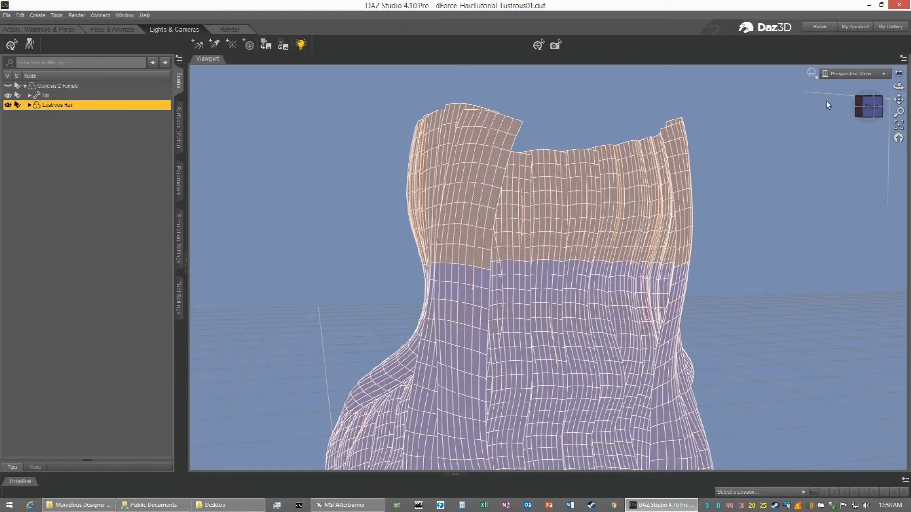
left_click(875, 110)
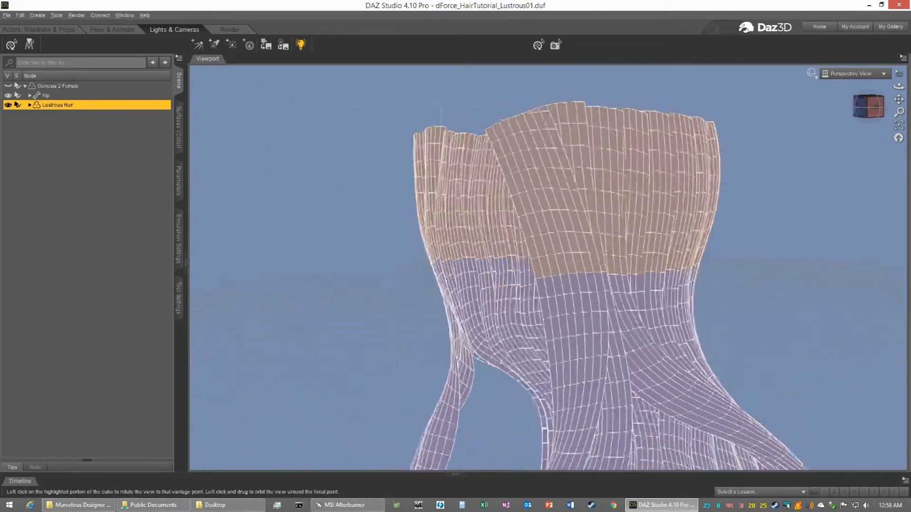
left_click_drag(869, 108, 847, 118)
right_click(574, 178)
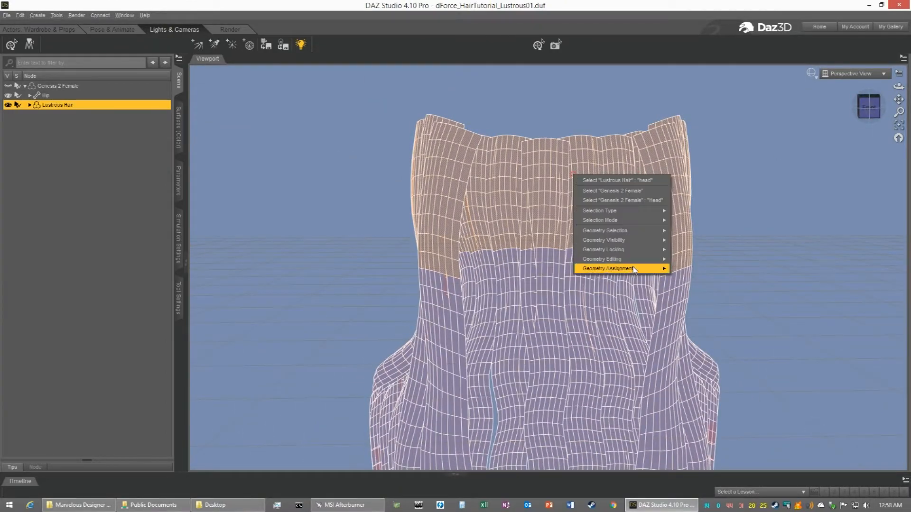
mouse_move(633, 268)
left_click(712, 308)
left_click(463, 248)
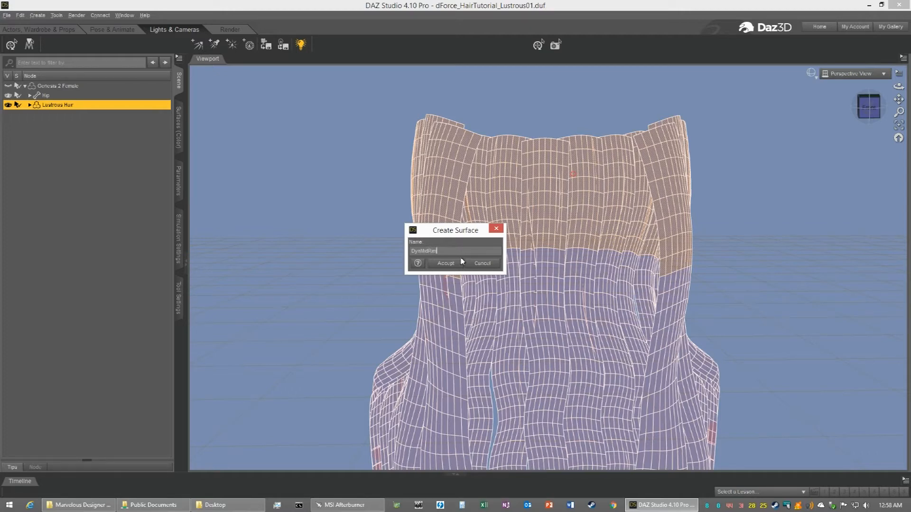
left_click(452, 266)
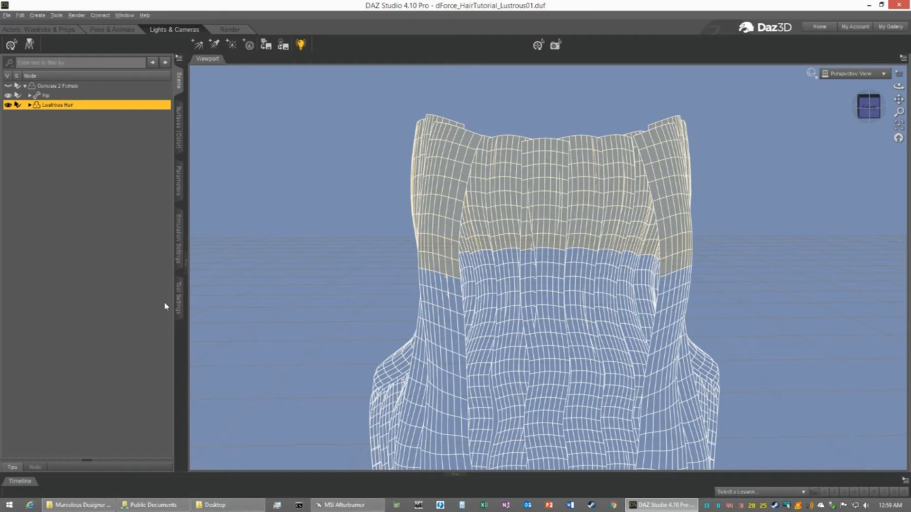
Step: Hide the DynMidRim surface and highlight DynMiddle in the surface groups
left_click(179, 299)
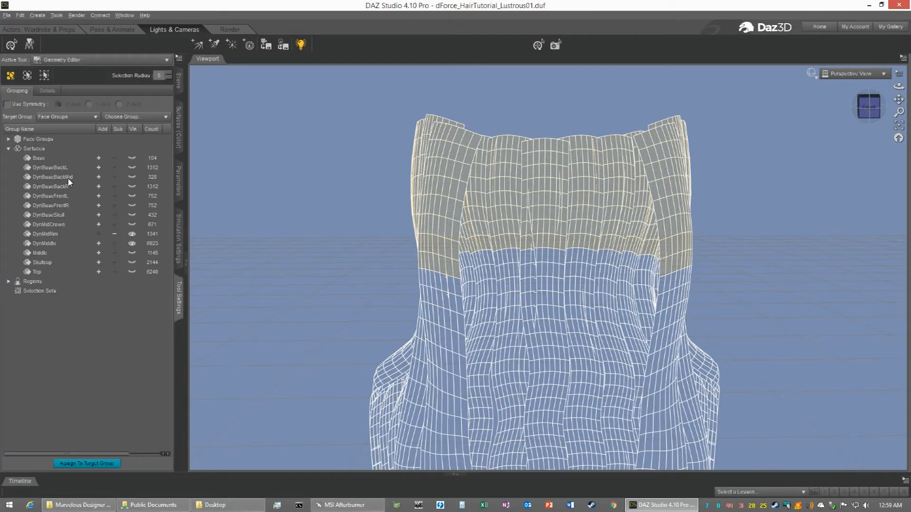
left_click(131, 234)
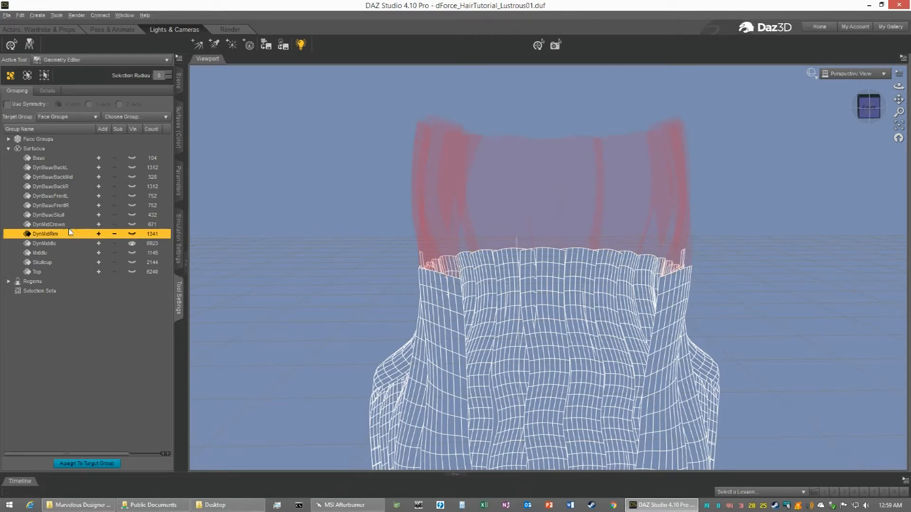
left_click(49, 243)
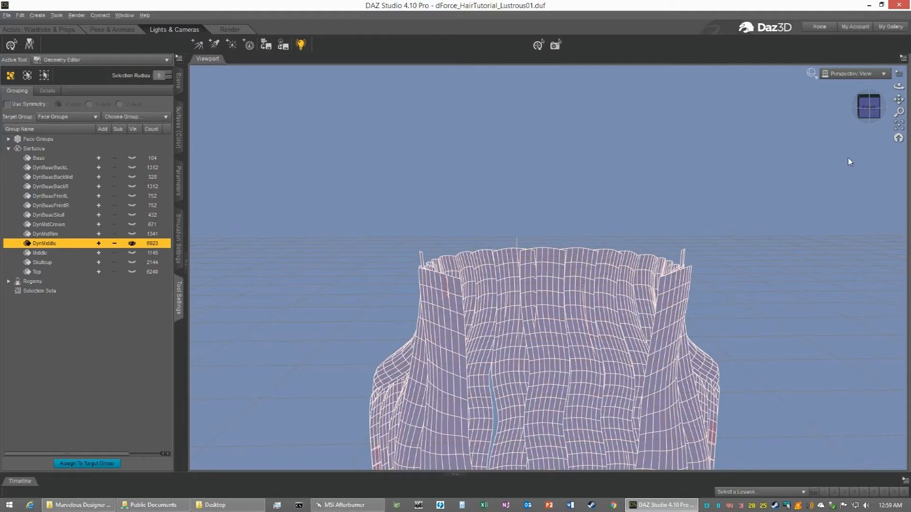
Step: Assign the stray polygons protruding above DynMiddle's upper edge to DynMidRim, and hide that surface again with DynMiddle highlighted
left_click_drag(868, 107, 677, 213)
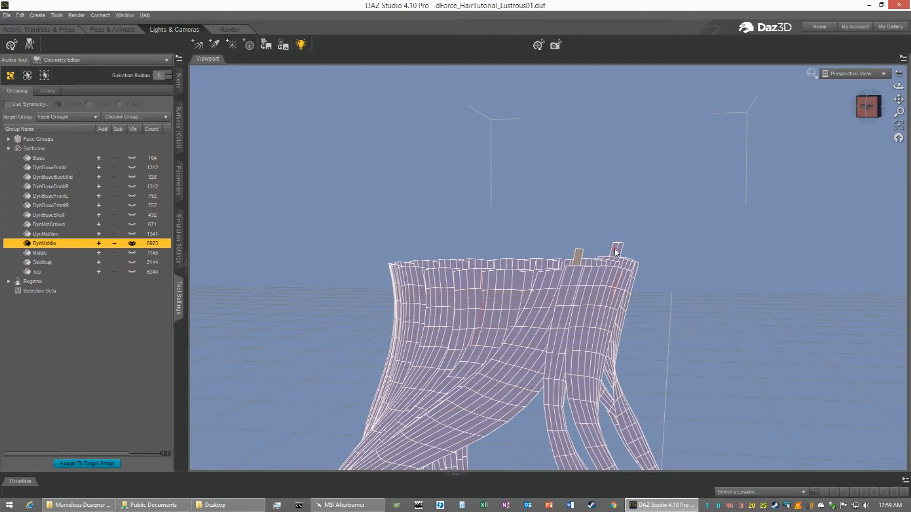
left_click_drag(871, 111, 718, 157)
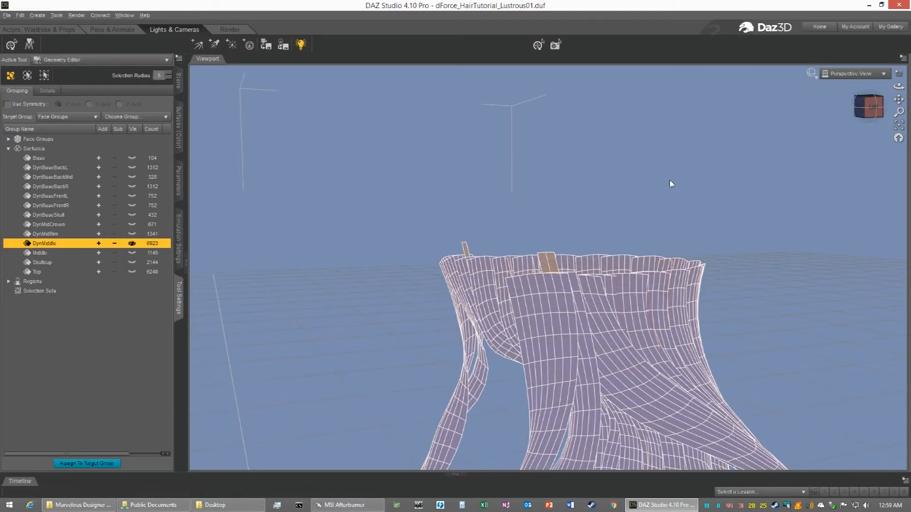
right_click(543, 261)
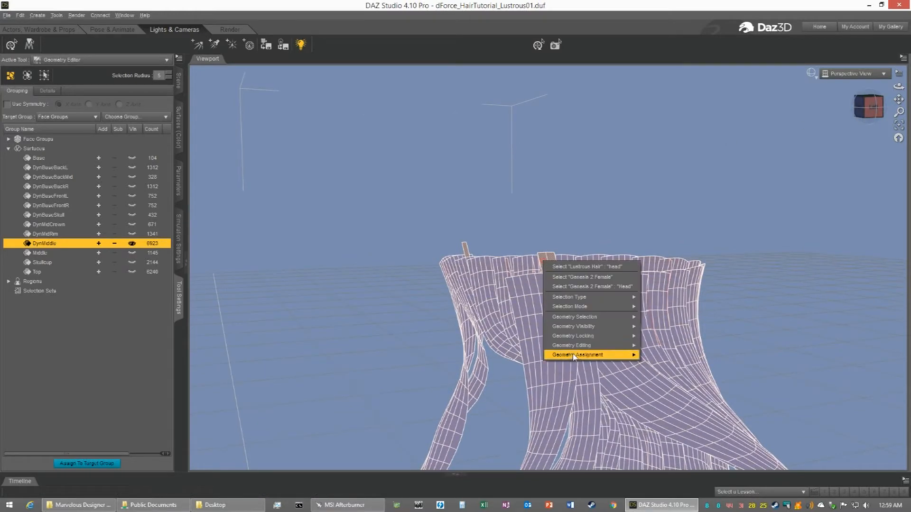
mouse_move(584, 355)
mouse_move(707, 406)
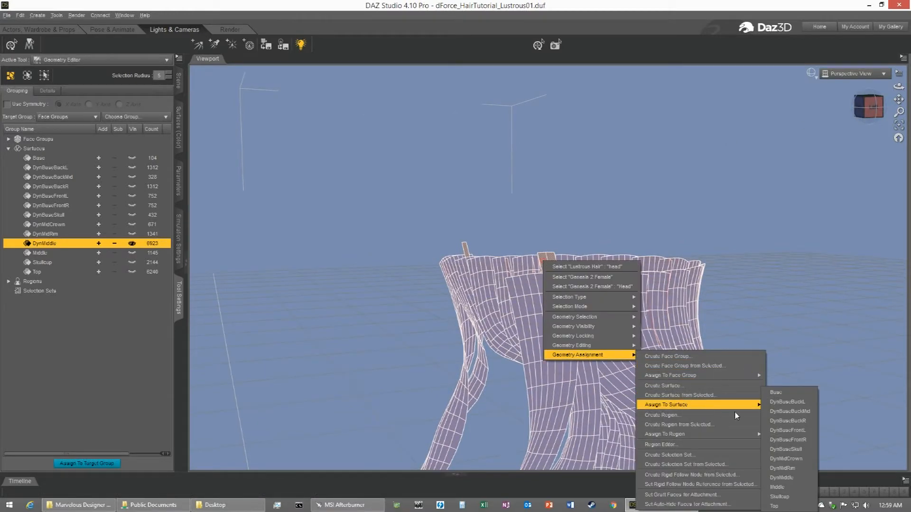
left_click(799, 469)
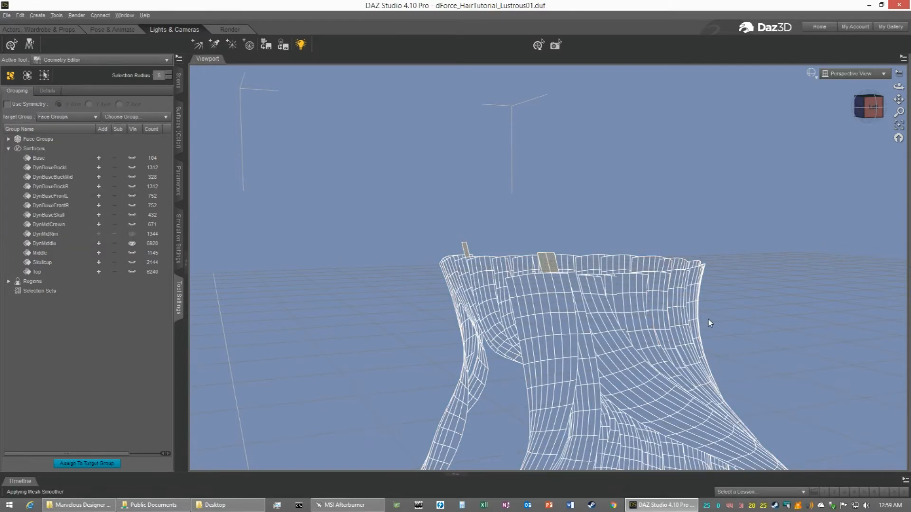
left_click(134, 234)
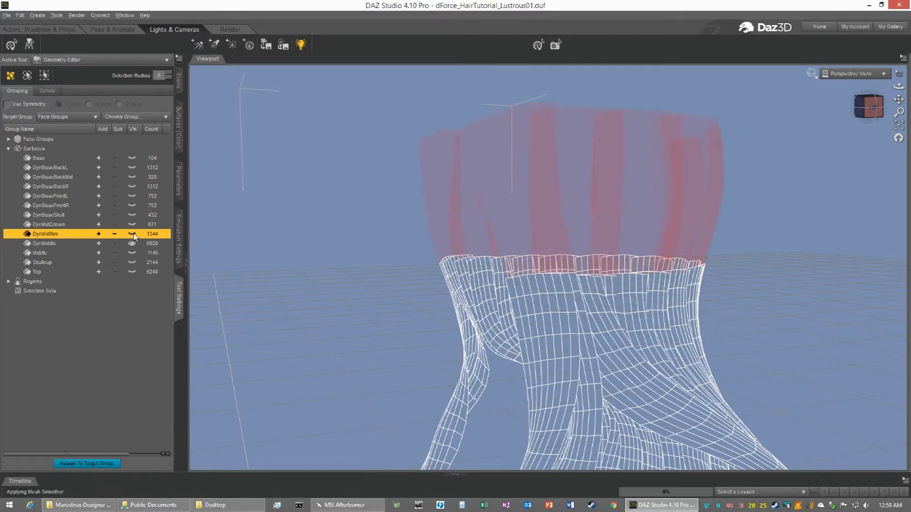
left_click(46, 243)
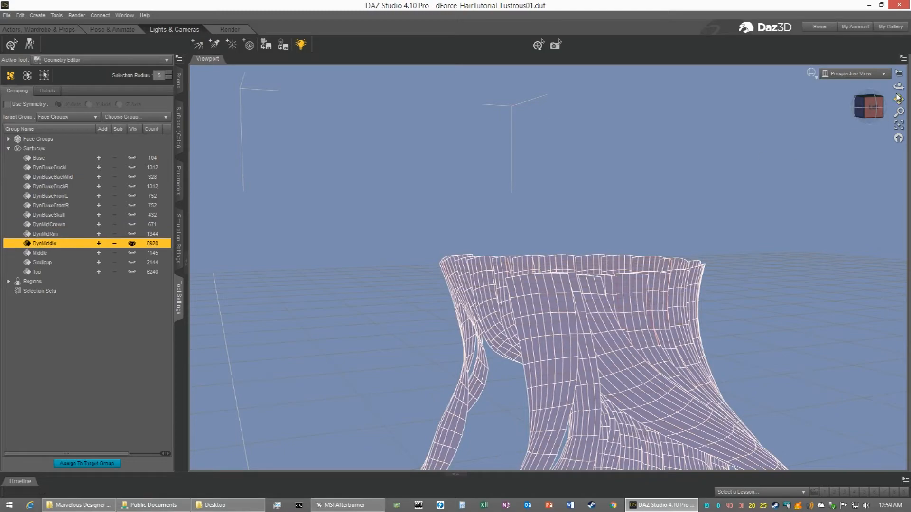
Step: Show the Genesis 2 Female figure and compare DynMiddle's upper edge with the face and ears from both sides
left_click_drag(875, 109, 891, 113)
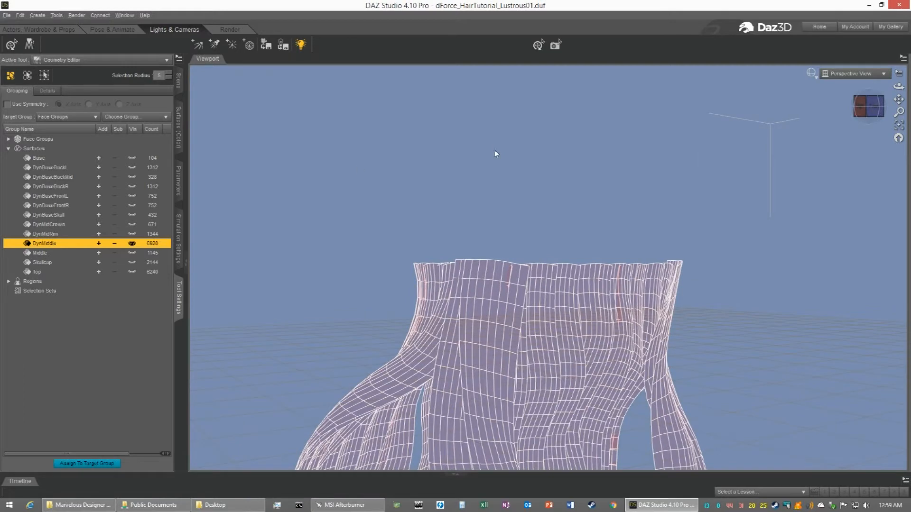
left_click(178, 81)
left_click(8, 86)
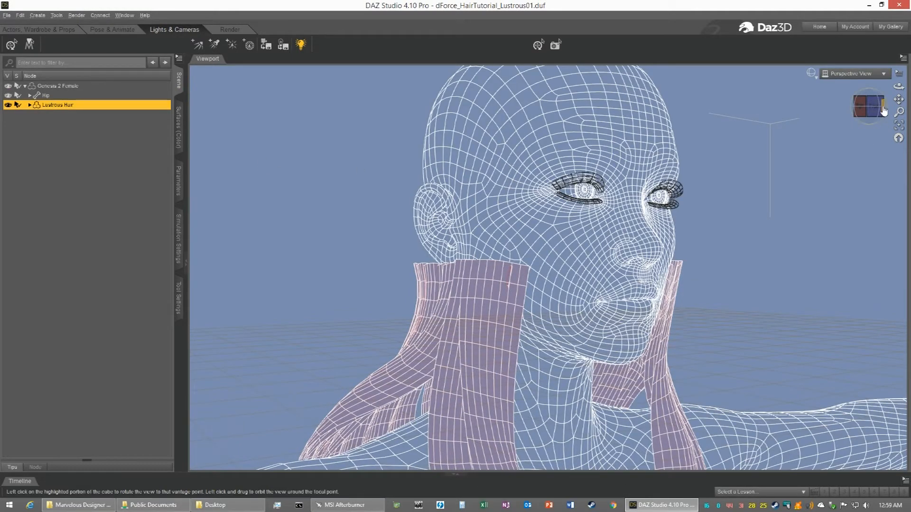
left_click_drag(899, 99, 904, 83)
left_click_drag(878, 114, 845, 107)
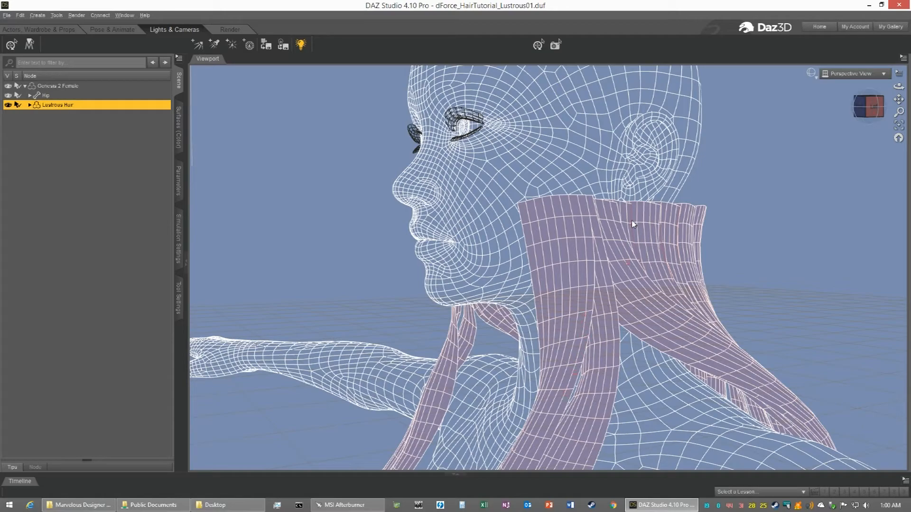
left_click_drag(899, 99, 850, 107)
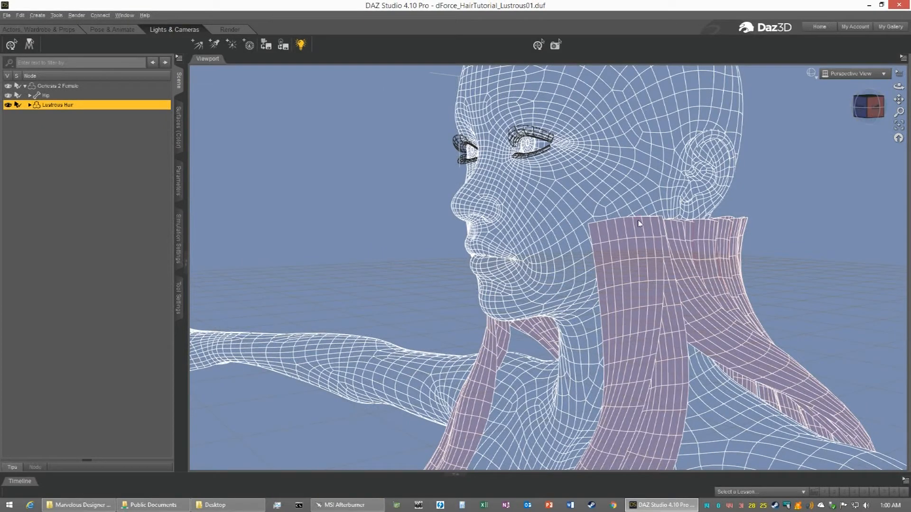
Step: Select the upper four polygon rows of the front strand beside the figure's left cheek, and hide the Genesis 2 Female figure
mouse_move(598, 241)
left_mouse_down()
mouse_move(659, 234)
mouse_move(663, 250)
mouse_move(669, 293)
mouse_move(609, 303)
left_mouse_up()
left_click_drag(654, 251, 636, 280)
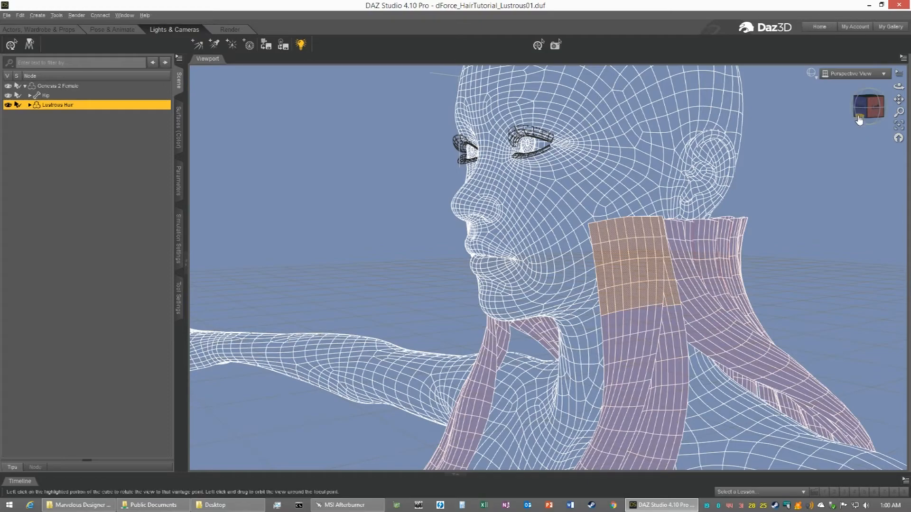
left_click_drag(859, 115, 888, 115)
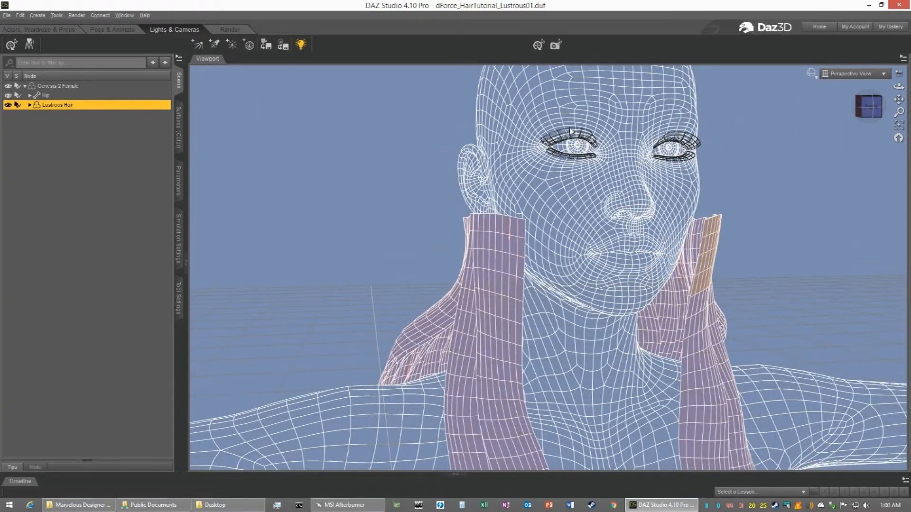
left_click(8, 87)
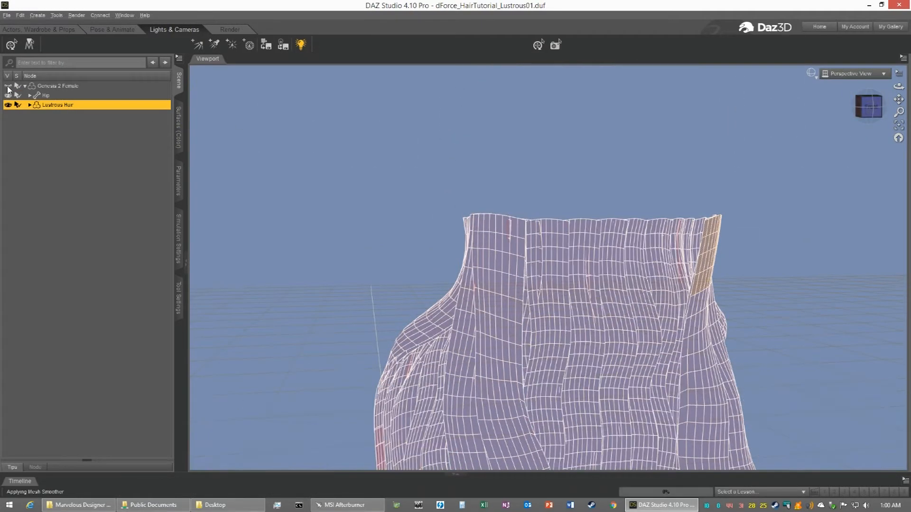
left_click(179, 292)
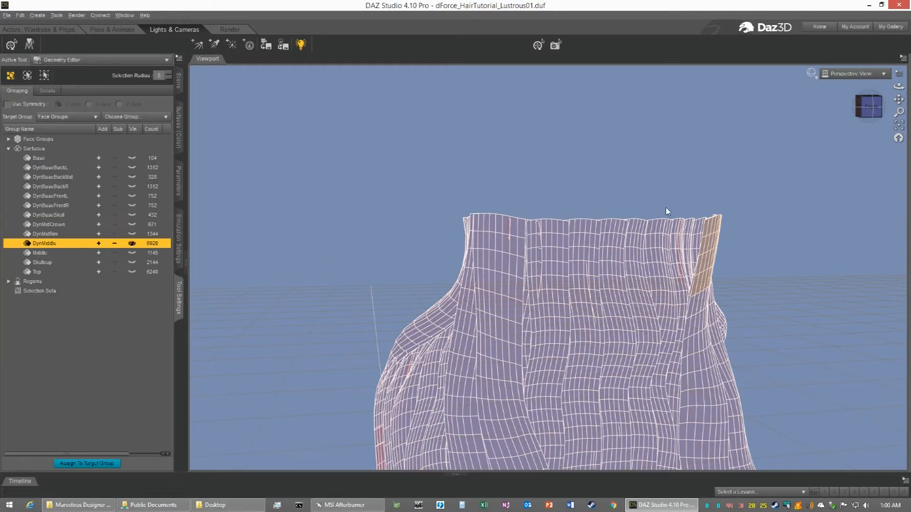
Step: Add the upper polygons on the inner layers of the left cheek strand to the selection
left_click_drag(868, 107, 874, 126)
scroll(622, 132, "up", 10)
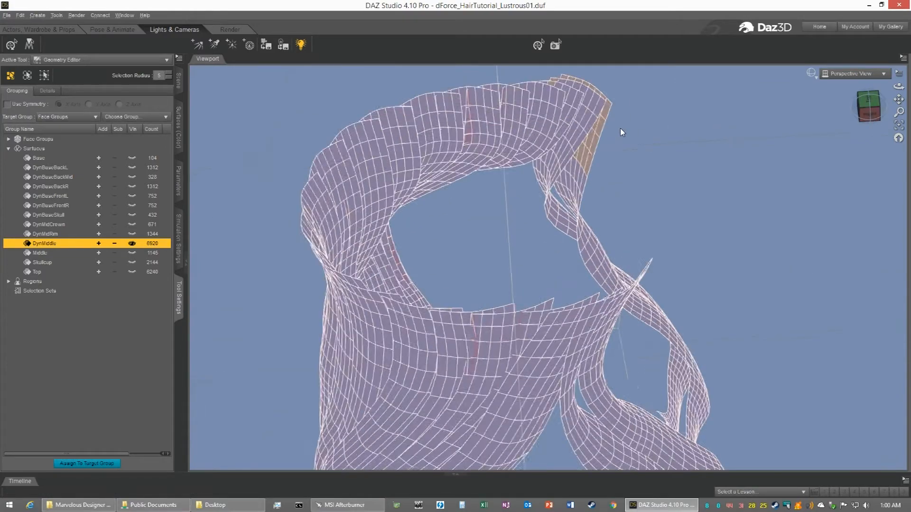
scroll(814, 126, "down", 10)
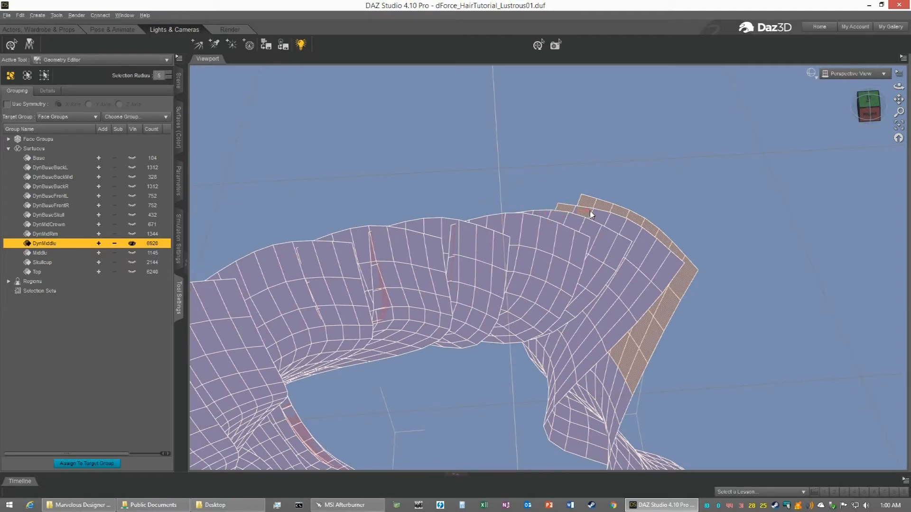
mouse_move(615, 221)
left_mouse_down()
mouse_move(636, 226)
mouse_move(659, 251)
mouse_move(633, 291)
mouse_move(605, 307)
mouse_move(619, 329)
left_mouse_up()
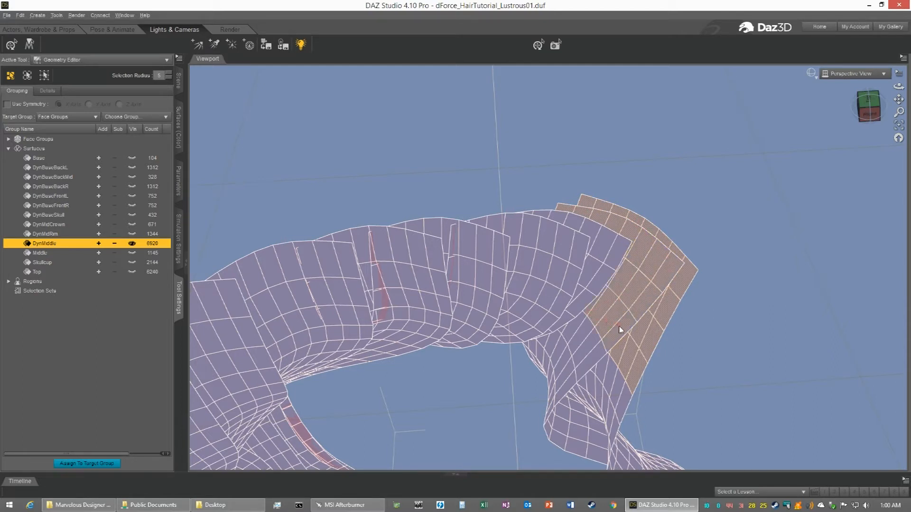
left_click_drag(868, 113, 872, 129)
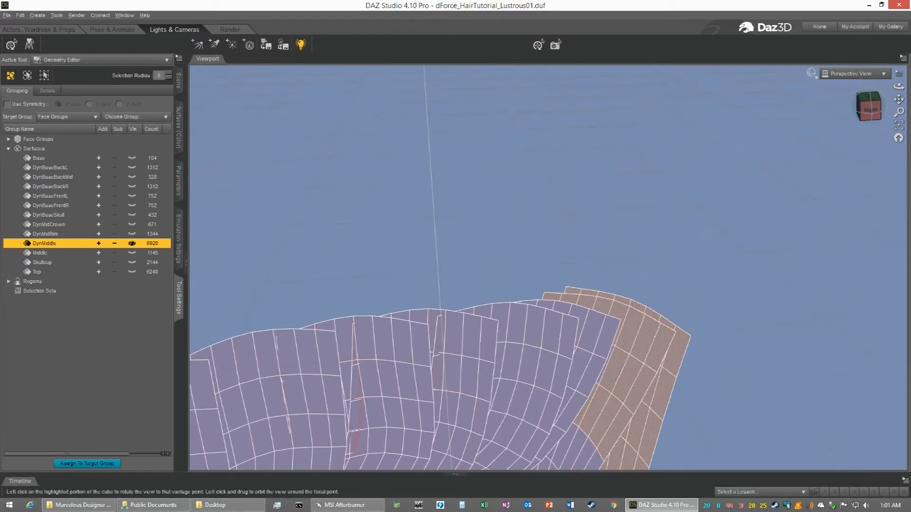
mouse_move(898, 99)
left_mouse_down()
mouse_move(893, 79)
mouse_move(900, 98)
left_mouse_up()
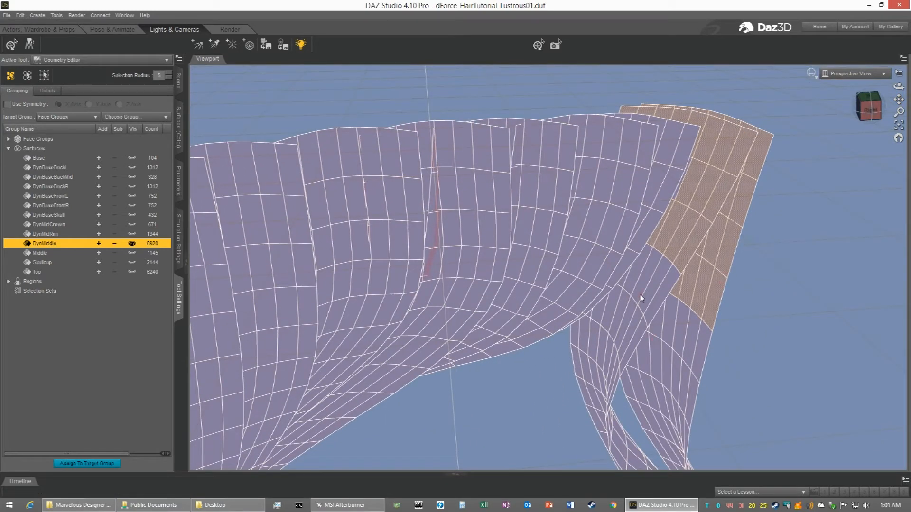
left_click_drag(624, 289, 657, 295)
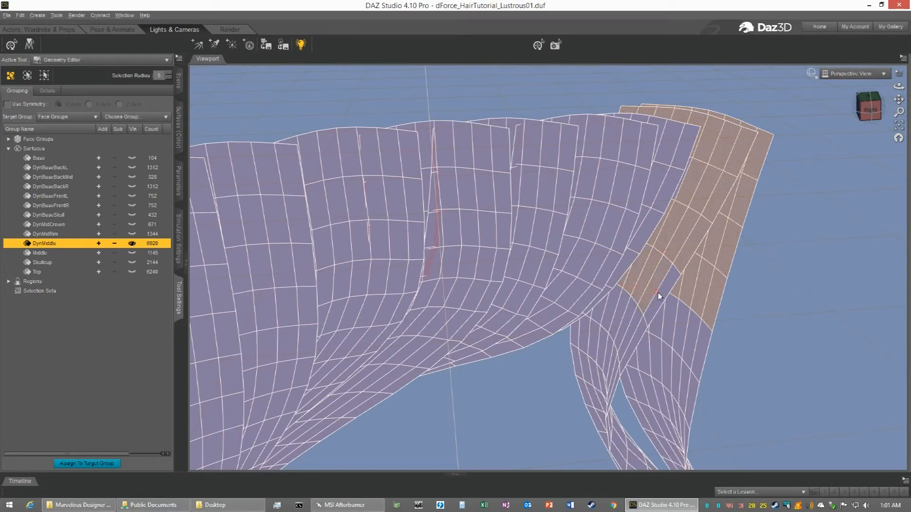
Step: Add the skipped polygons between the left cheek strand's overlapping layers, and check that the selected block is complete
scroll(691, 218, "up", 5)
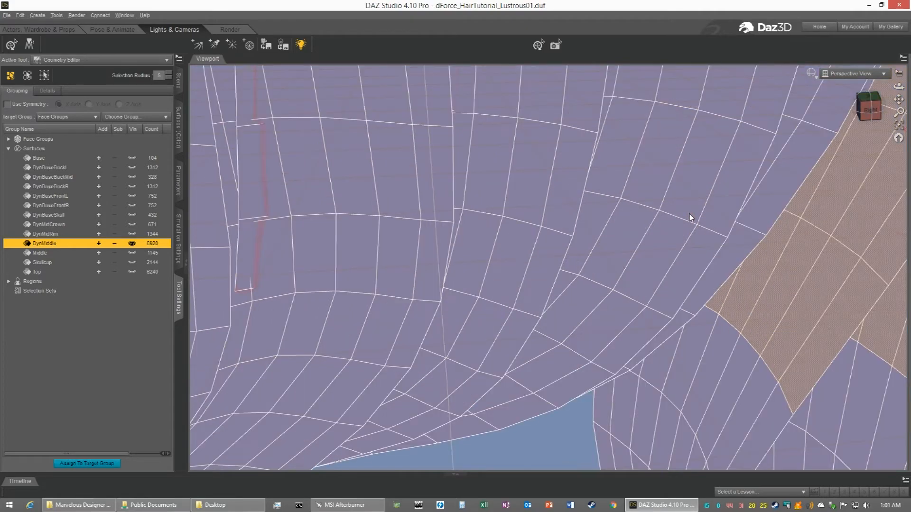
left_click_drag(868, 113, 890, 105)
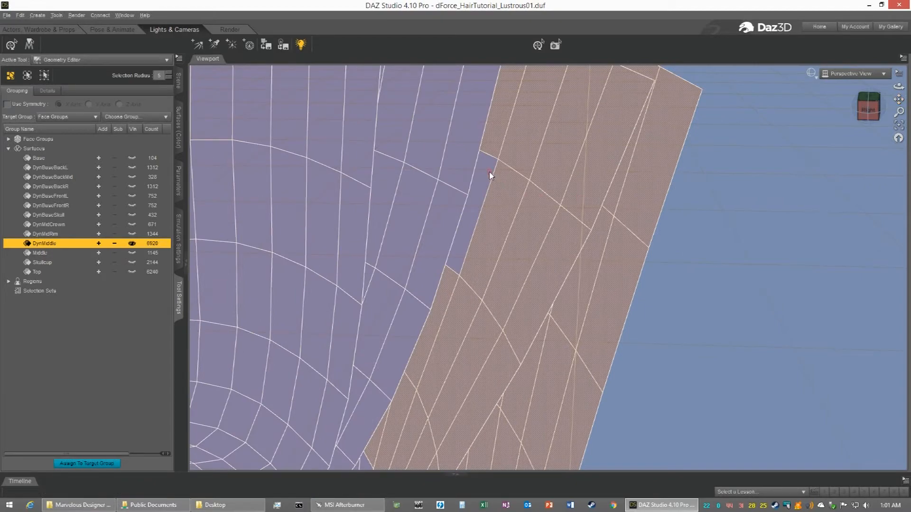
left_click(898, 126)
left_click_drag(869, 117, 843, 129)
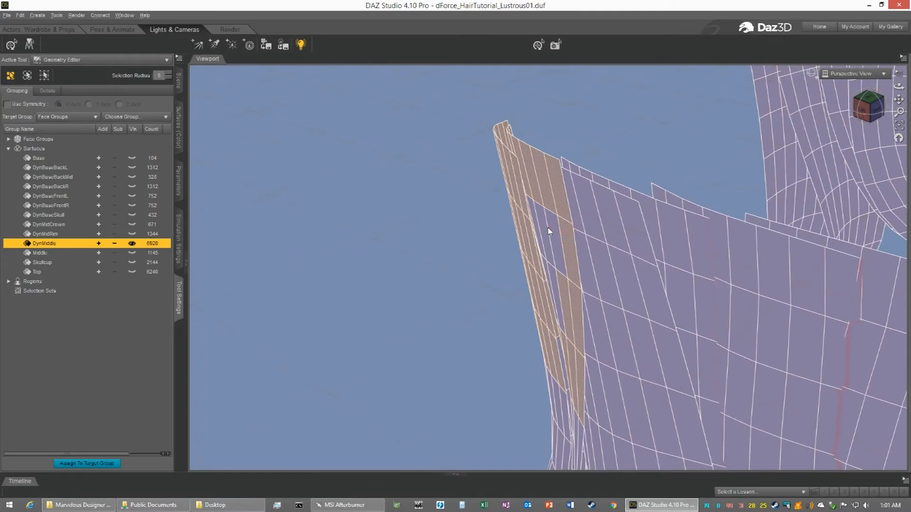
left_click_drag(541, 218, 552, 287)
left_click_drag(548, 329, 556, 346)
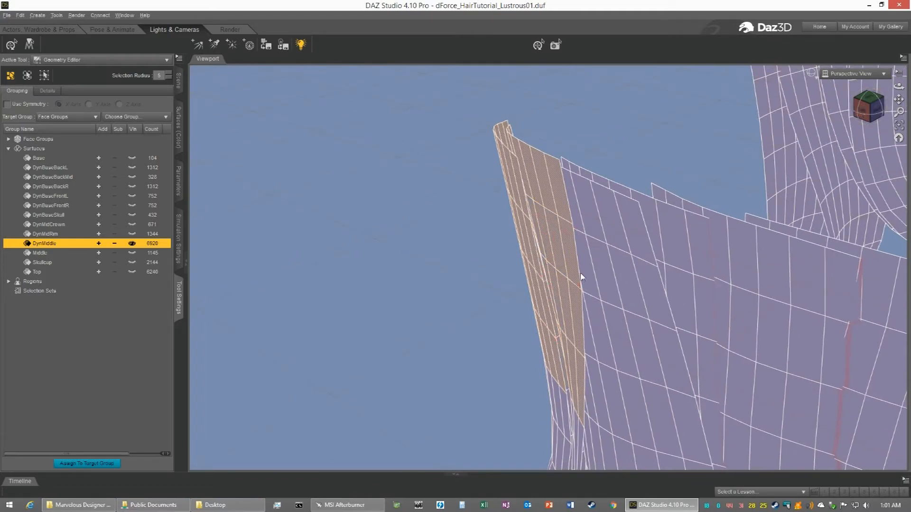
mouse_move(868, 108)
left_mouse_down()
mouse_move(847, 119)
mouse_move(868, 115)
left_mouse_up()
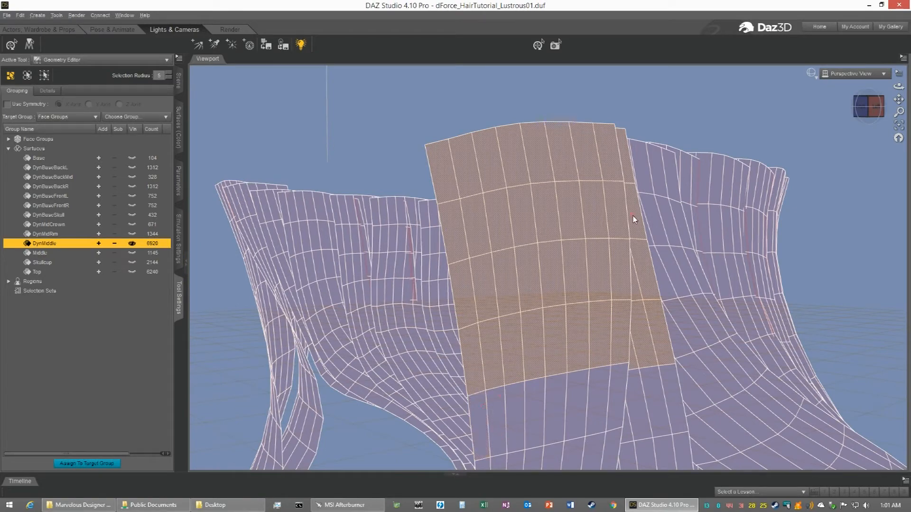
Step: Add the upper four polygon rows of the front strand on the figure's right cheek to the selection
mouse_move(869, 114)
left_mouse_down()
mouse_move(887, 113)
mouse_move(881, 138)
mouse_move(872, 95)
mouse_move(840, 99)
mouse_move(858, 97)
mouse_move(854, 82)
mouse_move(856, 99)
mouse_move(873, 97)
mouse_move(864, 114)
left_mouse_up()
scroll(779, 144, "down", 3)
scroll(779, 144, "down", 6)
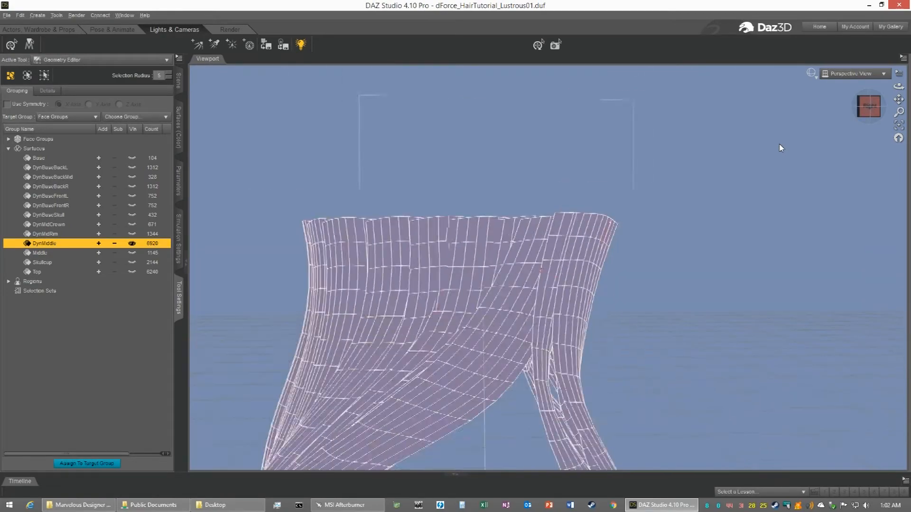
scroll(779, 144, "up", 3)
mouse_move(865, 112)
left_mouse_down()
mouse_move(806, 115)
mouse_move(802, 124)
mouse_move(880, 106)
left_mouse_up()
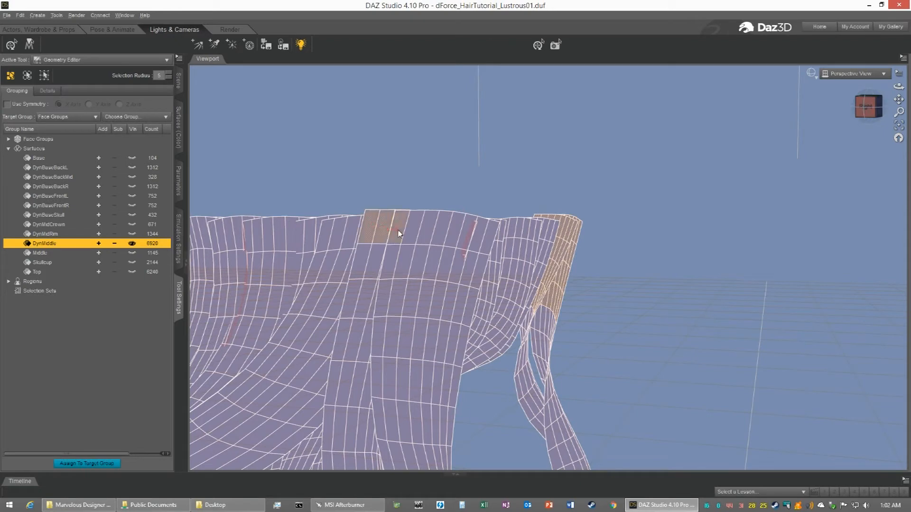
mouse_move(469, 236)
left_mouse_down()
mouse_move(486, 238)
mouse_move(475, 259)
mouse_move(475, 304)
left_mouse_up()
left_click_drag(463, 338, 359, 336)
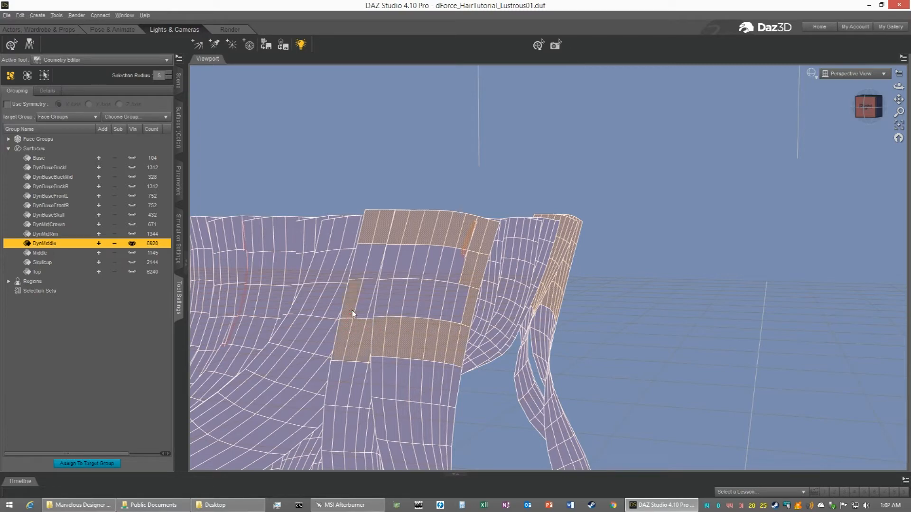
mouse_move(402, 300)
left_mouse_down()
mouse_move(464, 301)
mouse_move(405, 278)
left_mouse_up()
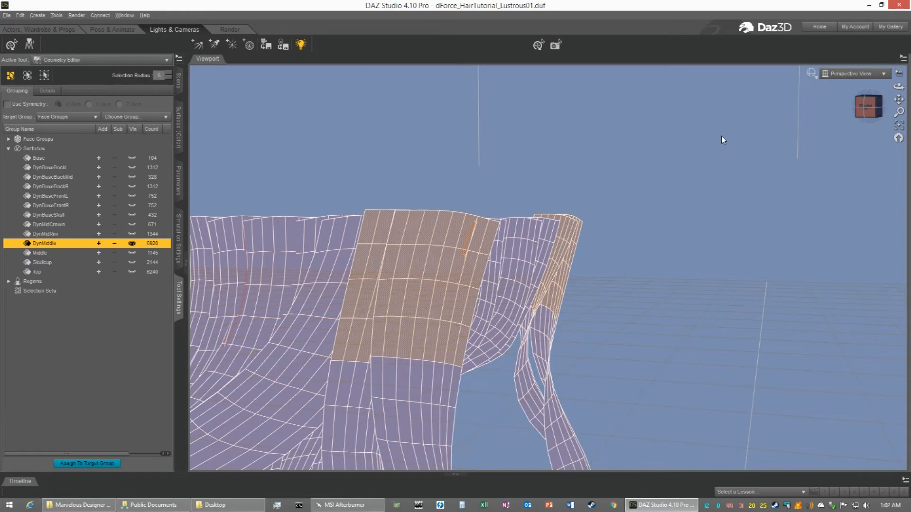
Step: Add the right cheek strand's inner-layer polygons to the selection, and inspect both cheek blocks for missed polygons
left_click_drag(861, 110, 893, 121)
left_click(898, 124)
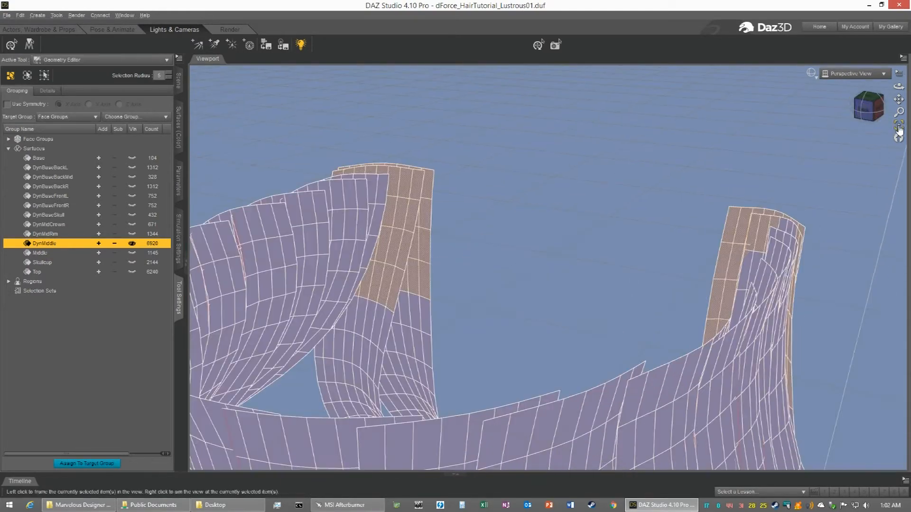
left_click(872, 114)
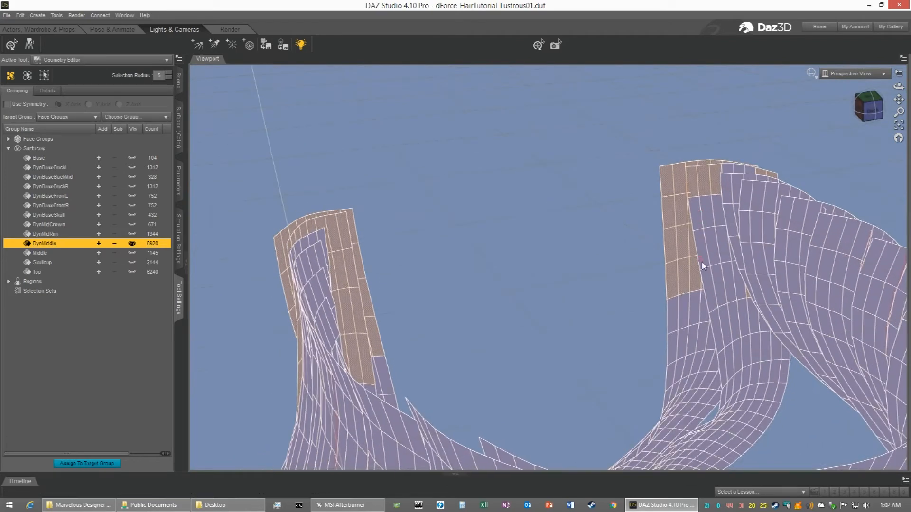
left_click_drag(739, 289, 716, 288)
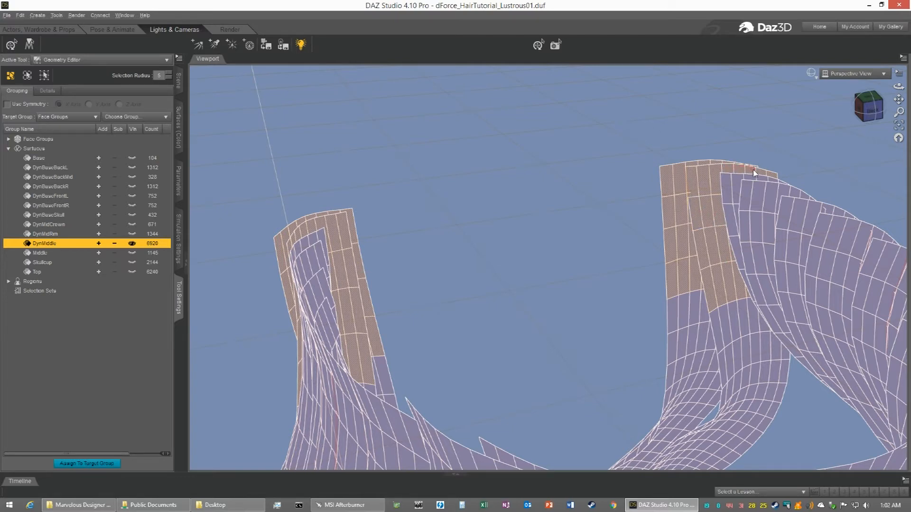
scroll(753, 169, "up", 10)
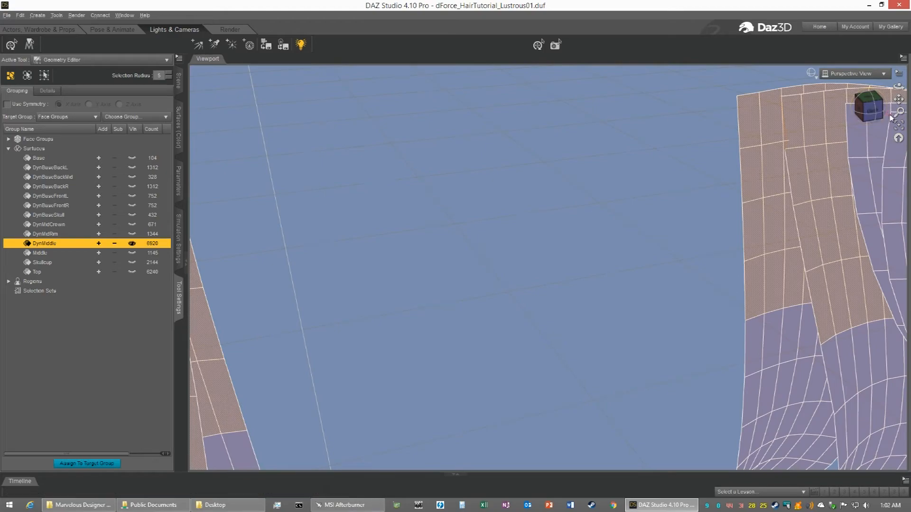
left_click_drag(898, 100, 646, 159)
left_click_drag(868, 112, 763, 170)
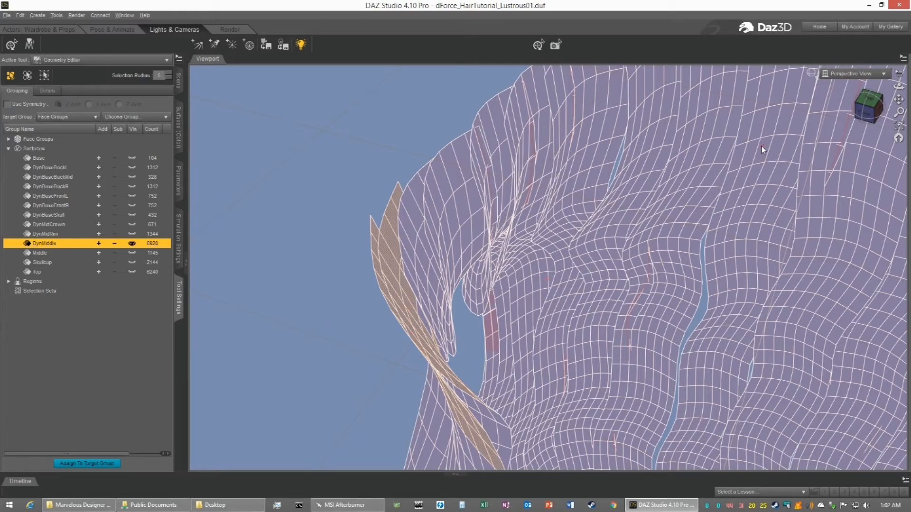
left_click(862, 117)
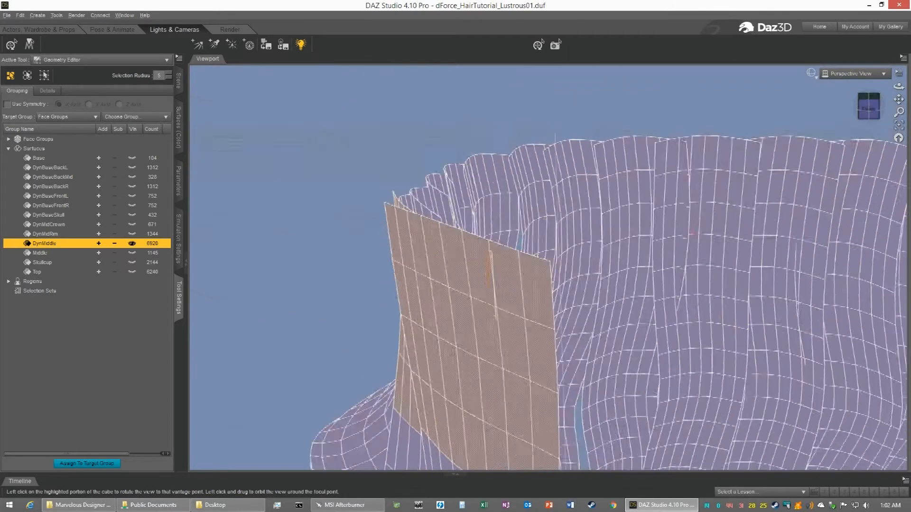
mouse_move(862, 117)
left_mouse_down()
mouse_move(891, 114)
mouse_move(825, 121)
mouse_move(848, 115)
left_mouse_up()
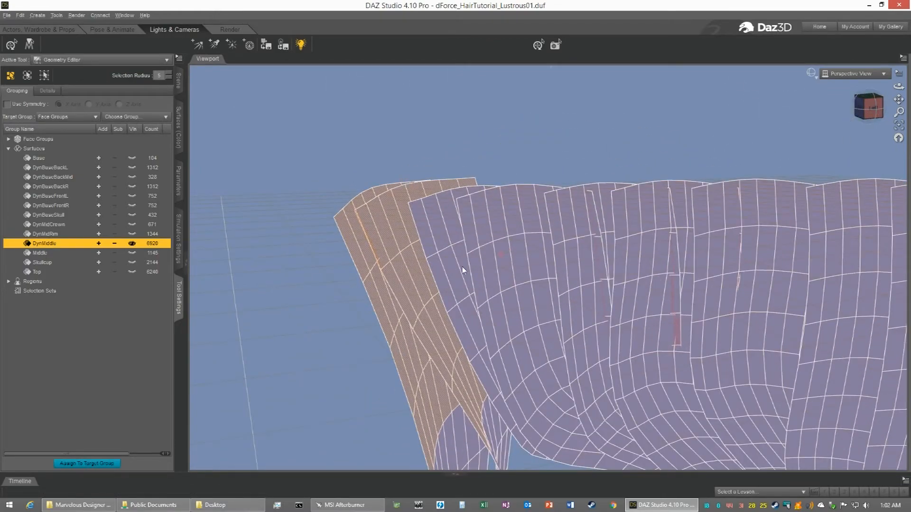
Step: Create a surface named DynMidCheeks from the selected polygons, and hide it with DynMiddle highlighted in the surface groups
right_click(403, 281)
mouse_move(472, 376)
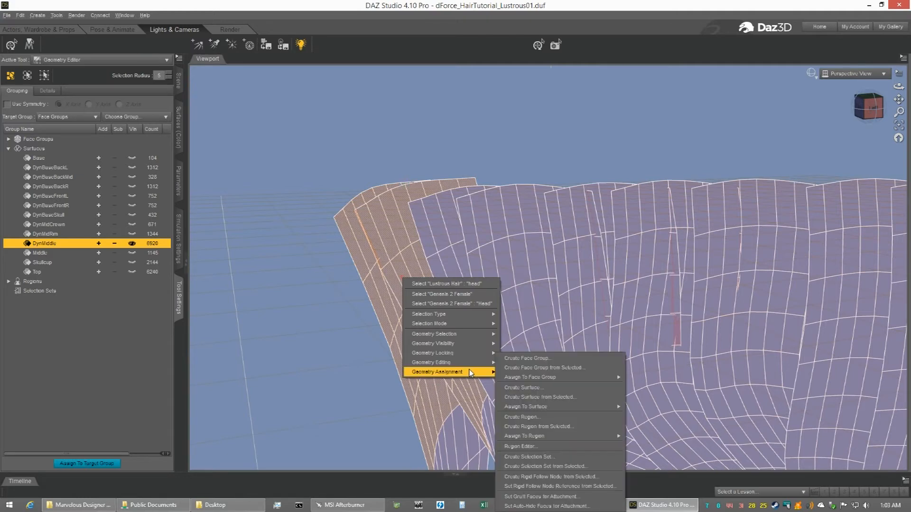
left_click(538, 397)
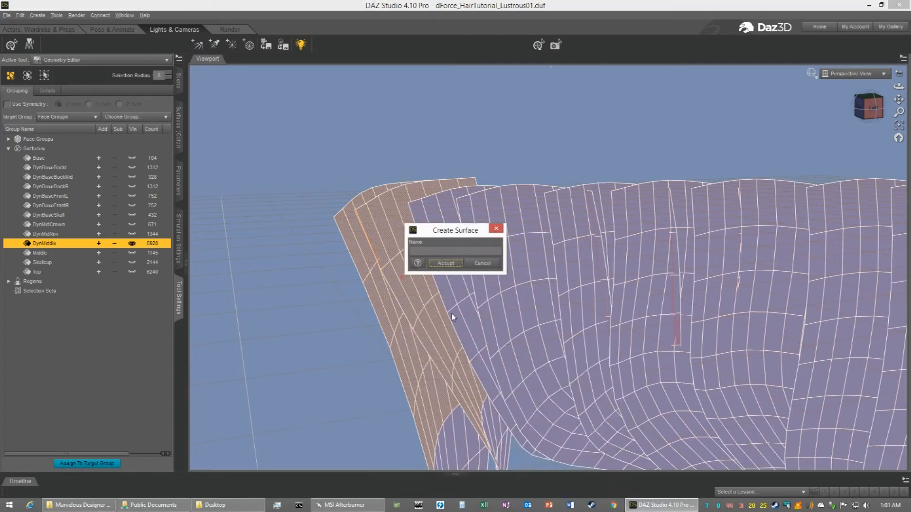
left_click(426, 250)
left_click(446, 264)
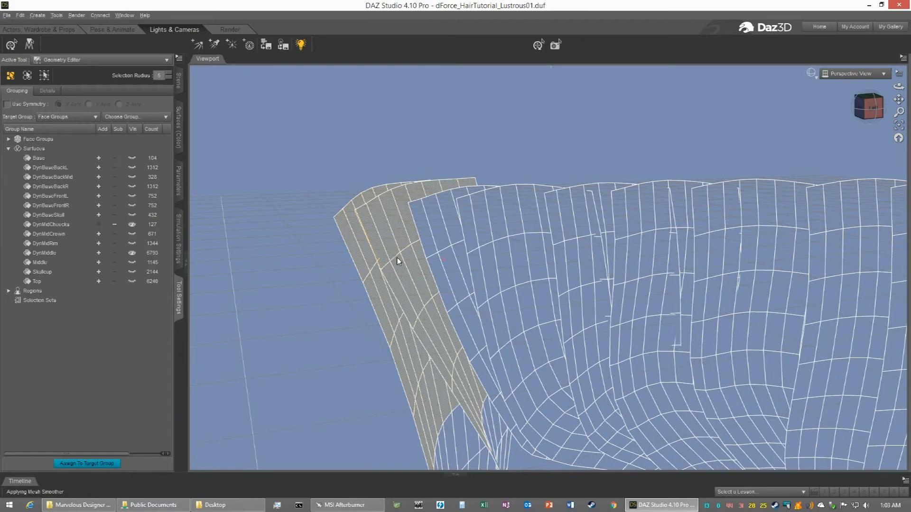
left_click(131, 226)
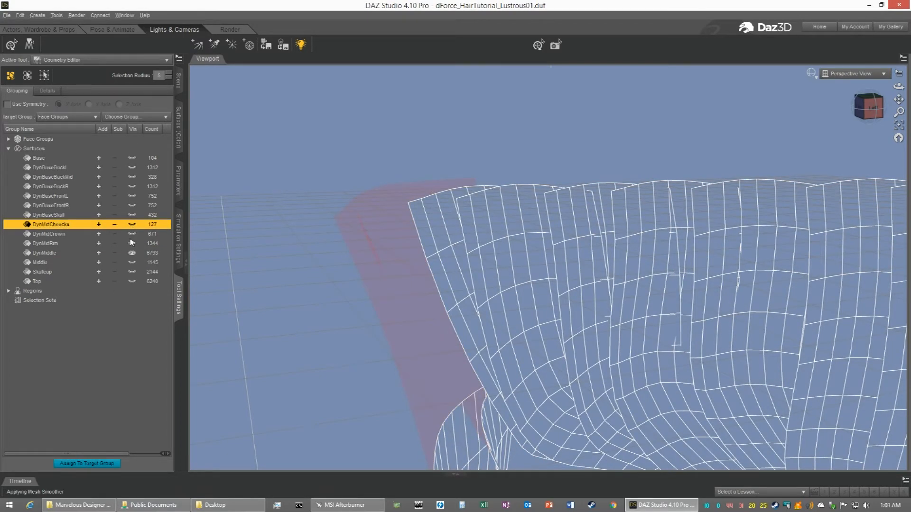
left_click(50, 252)
Step: Assign the leftover polygon near the upper cheek strand to the cheek surface, and keep that surface hidden
scroll(580, 220, "down", 3)
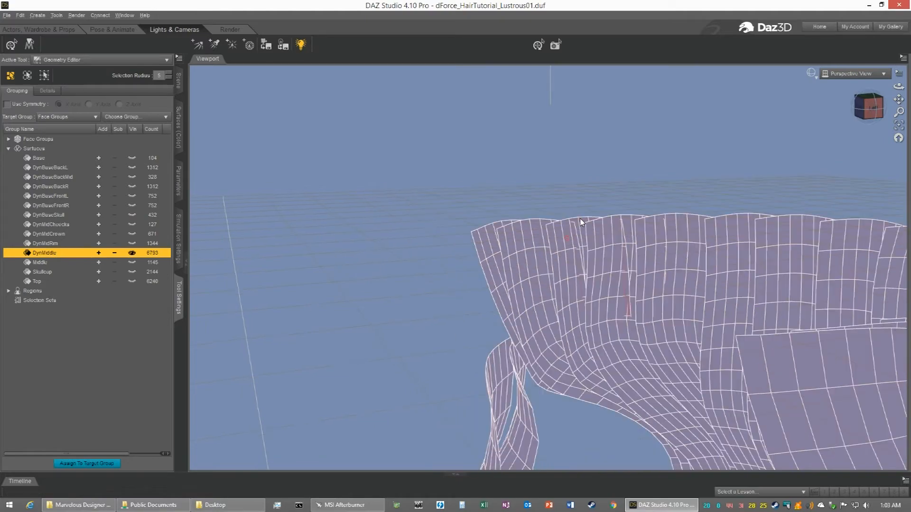
left_click(868, 107)
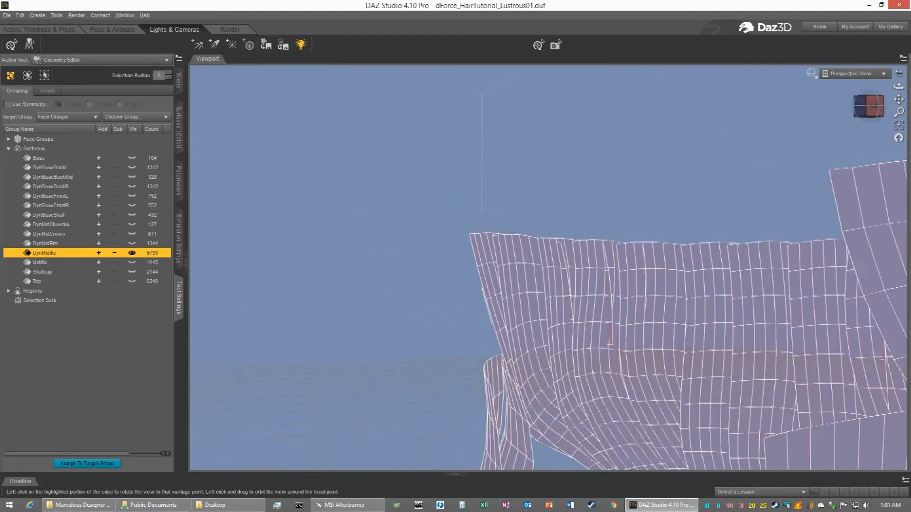
left_click_drag(868, 107, 639, 207)
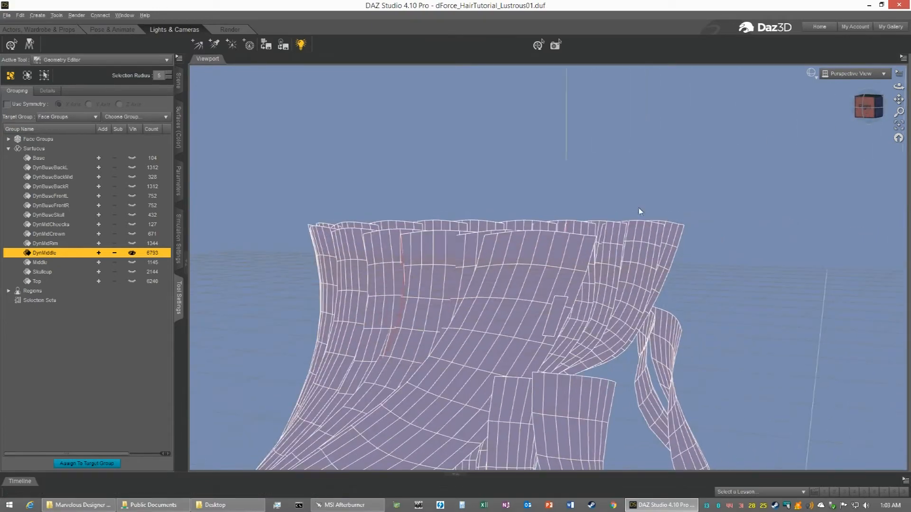
right_click(556, 322)
mouse_move(611, 415)
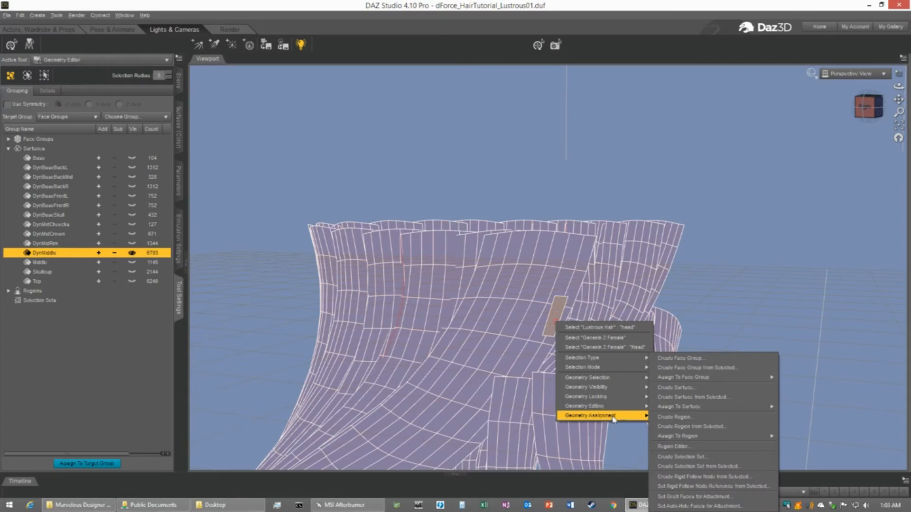
mouse_move(701, 438)
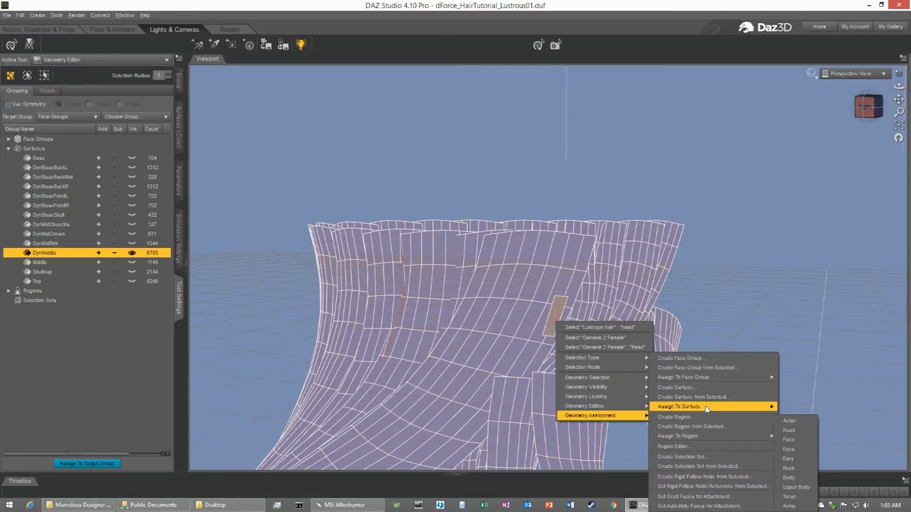
mouse_move(706, 408)
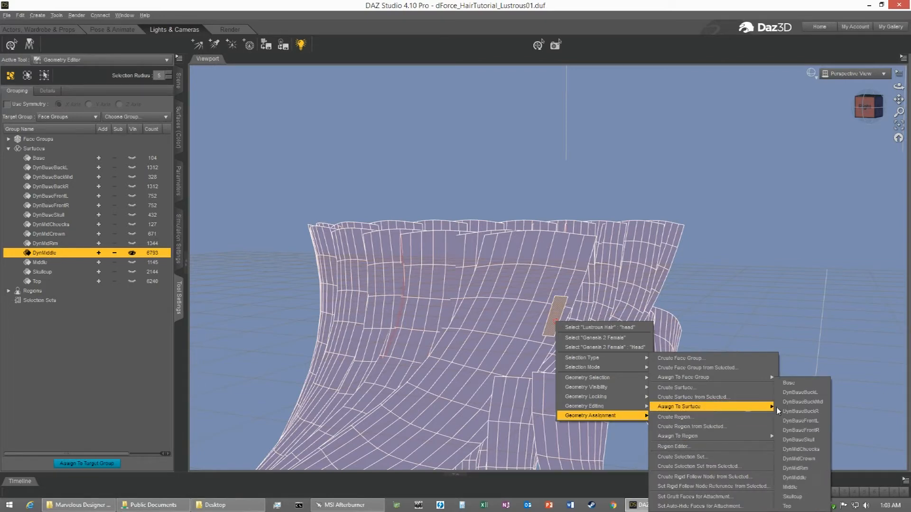
left_click(801, 449)
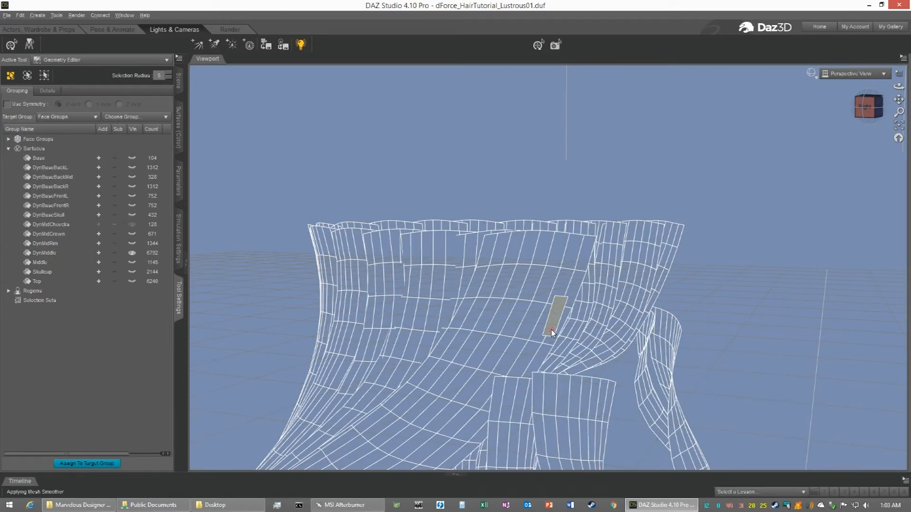
left_click(132, 228)
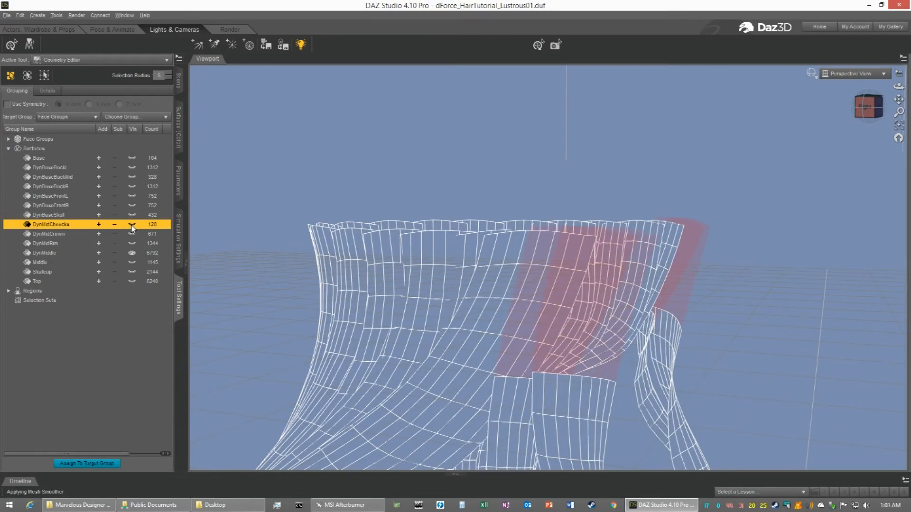
Step: Correct the spelling of the cheek surface's name to DynMidCheeks
double_click(60, 226)
left_click(66, 225)
key("Return")
Step: Examine the hidden cheek blocks and the highlighted DynMiddle polygons from the front, side and above for leftovers
left_click_drag(868, 108, 797, 138)
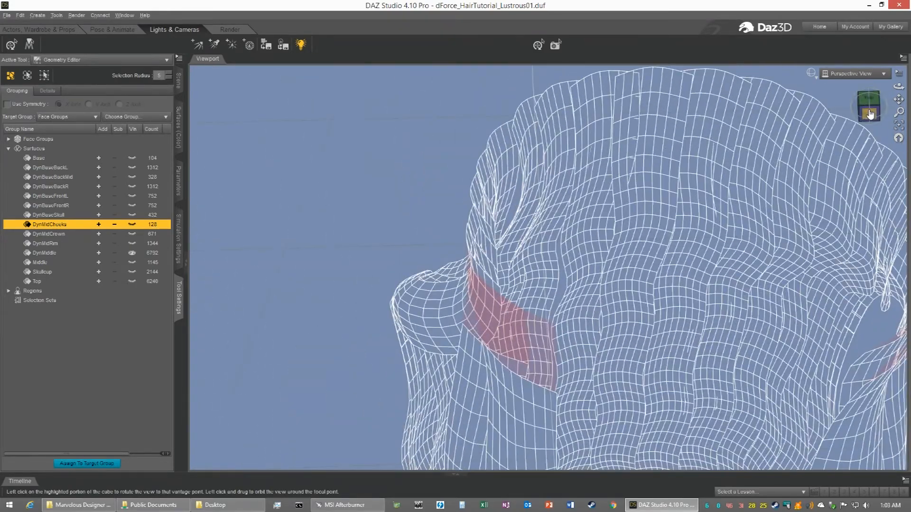
left_click(898, 126)
left_click_drag(868, 112, 874, 116)
scroll(872, 120, "up", 5)
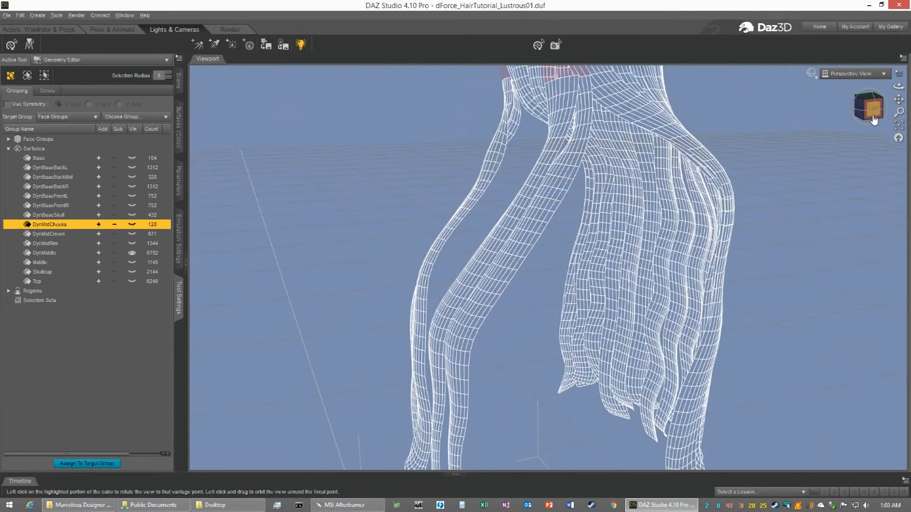
left_click_drag(899, 99, 907, 258)
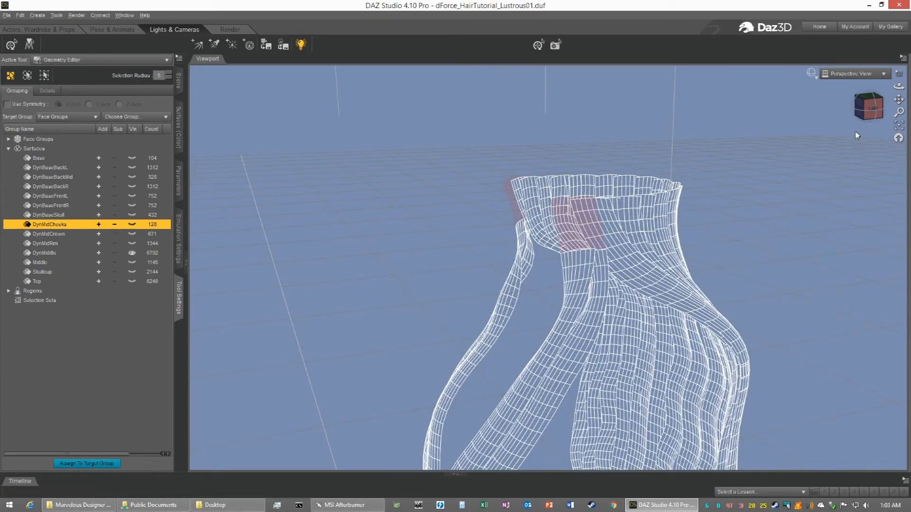
scroll(855, 127, "up", 4)
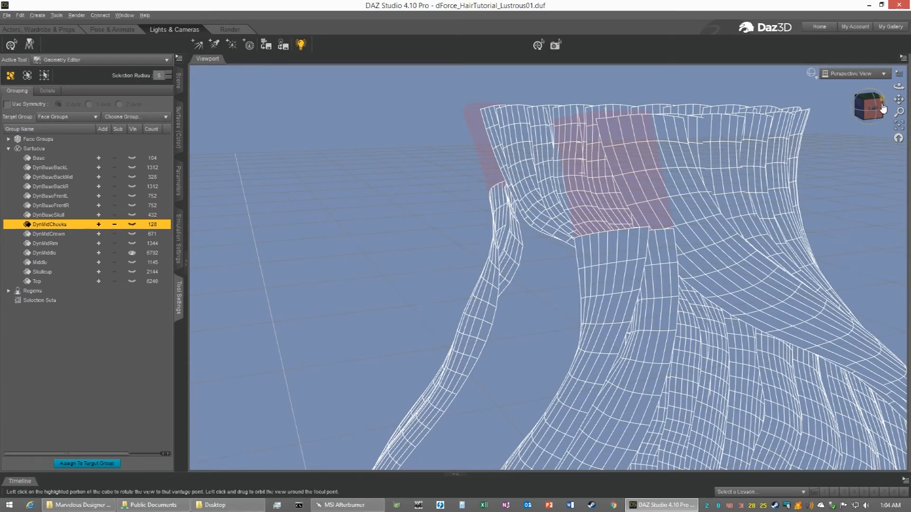
left_click_drag(871, 108, 890, 122)
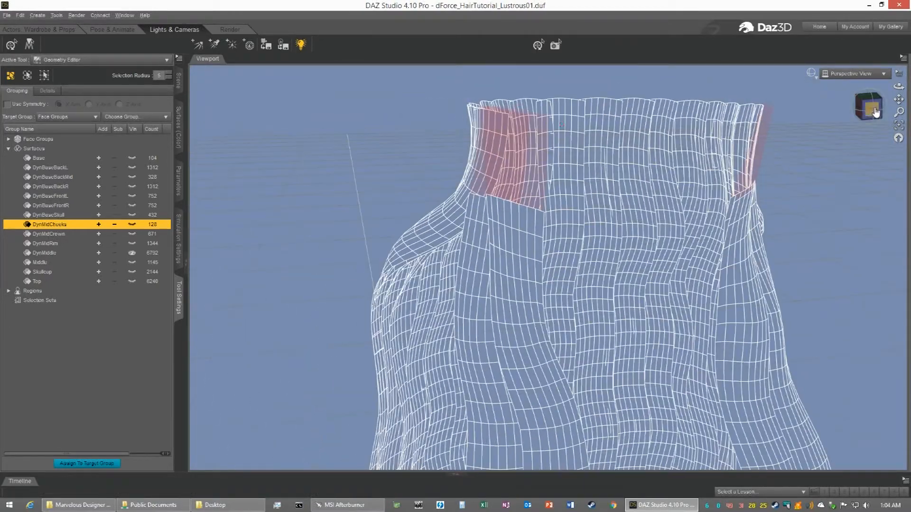
left_click(44, 253)
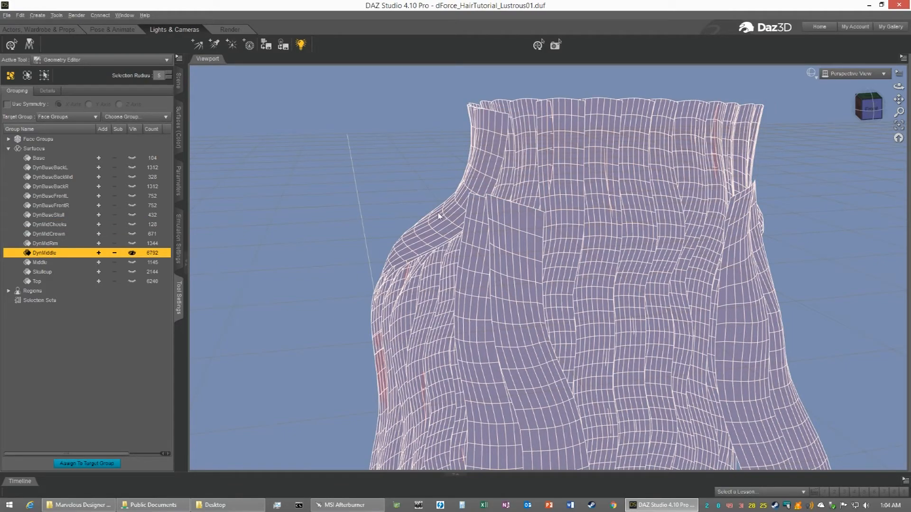
left_click_drag(871, 112, 857, 141)
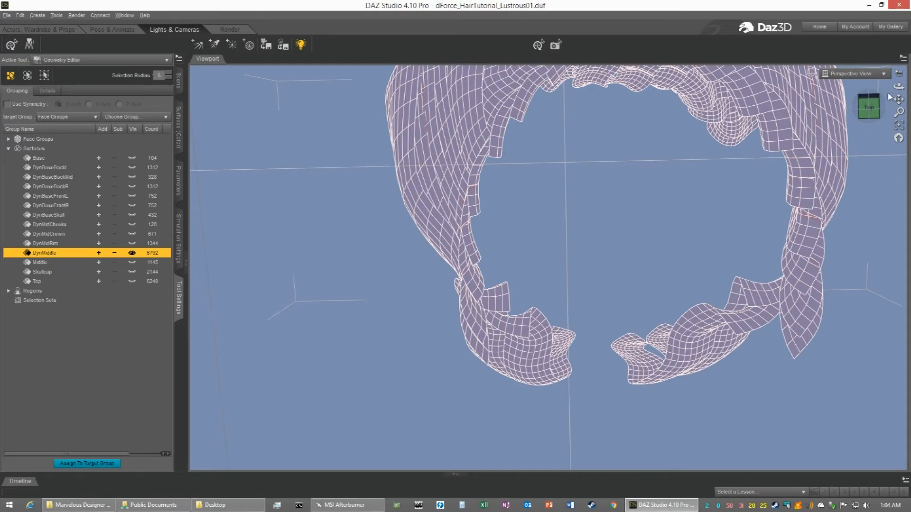
Step: Select the upper polygon rows of both layers of the front neck strand on the figure's left, including the inner edge
left_click_drag(898, 100, 872, 113)
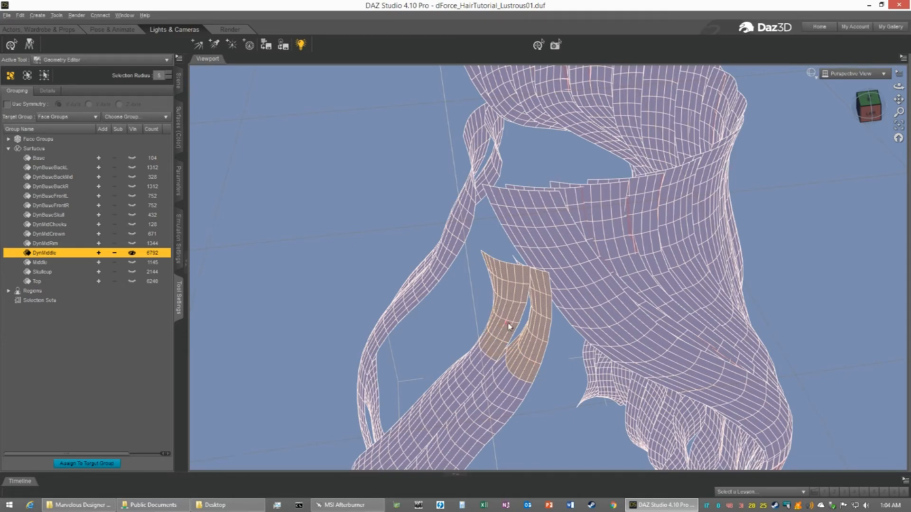
scroll(508, 326, "down", 2)
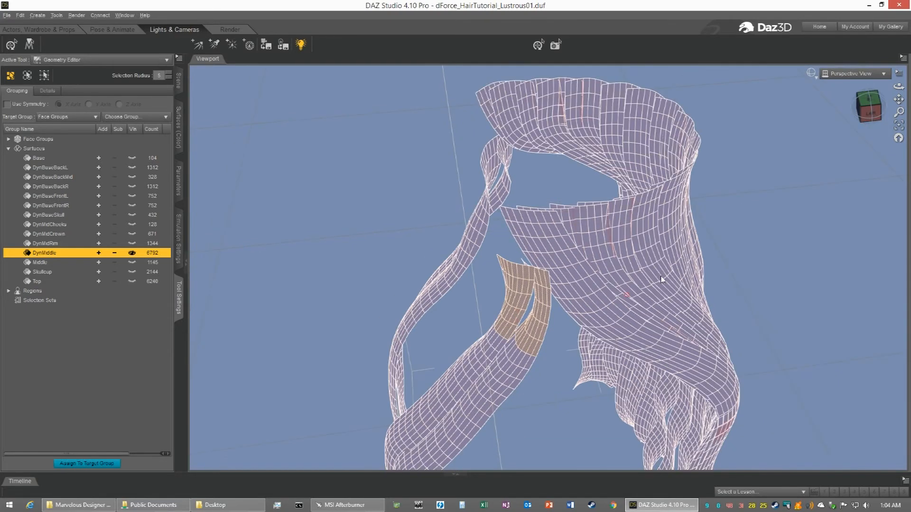
left_click(899, 125)
left_click(874, 117)
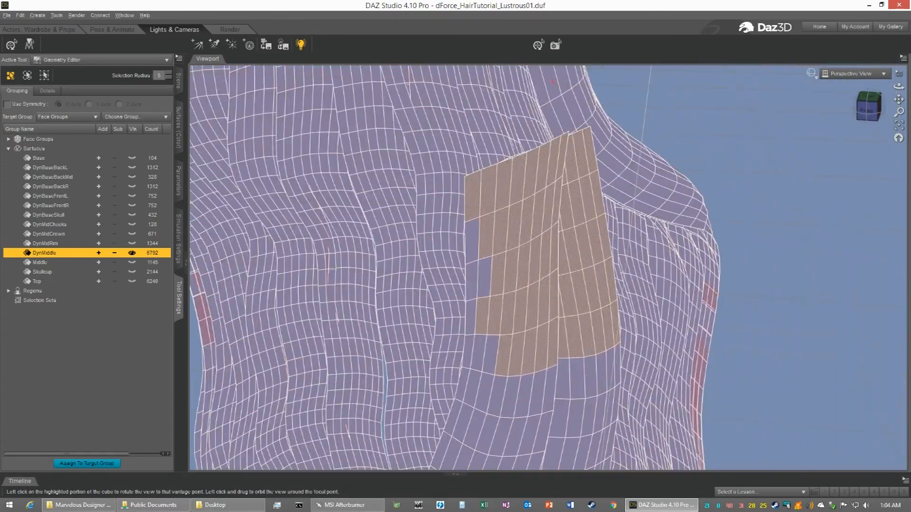
left_click_drag(874, 118, 682, 180)
left_click_drag(482, 272, 486, 301)
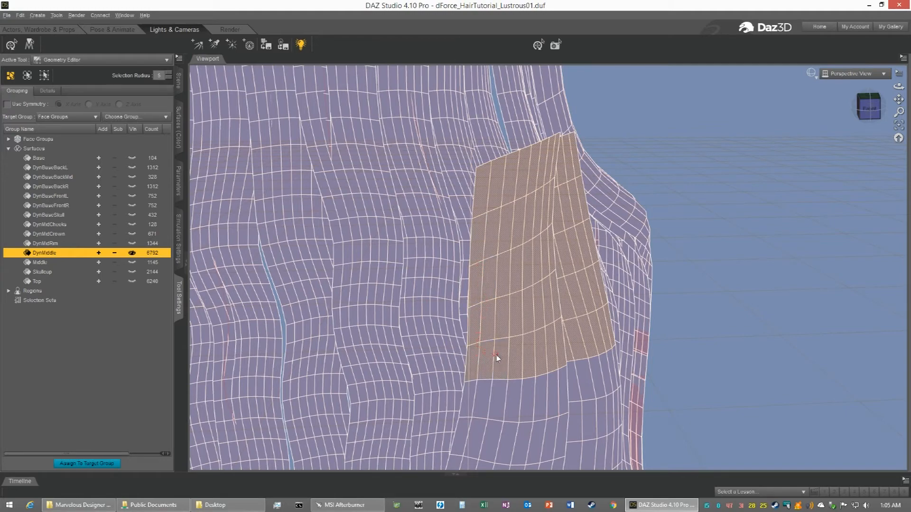
Step: Add the skipped polygons on the left neck strand's overlapping layers, and deselect the one extending below the block's lower edge
left_click(870, 107)
left_click_drag(869, 107, 722, 143)
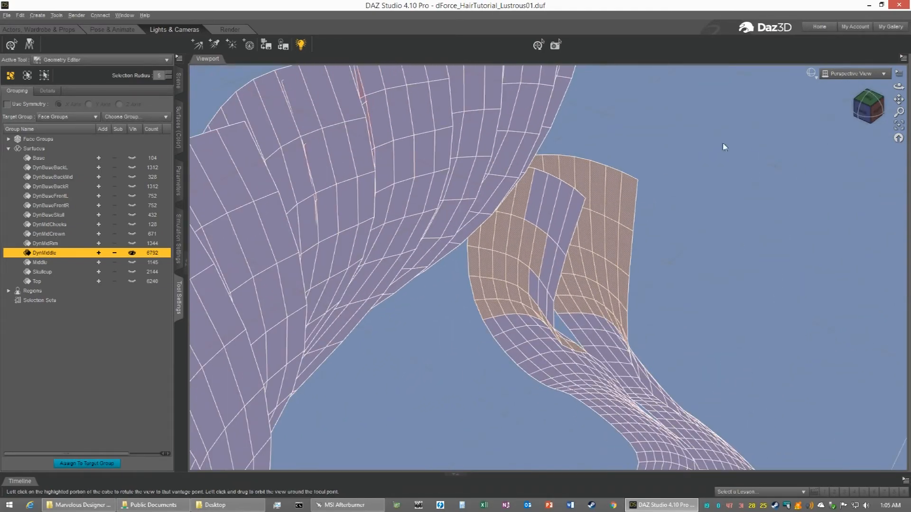
mouse_move(537, 203)
left_mouse_down()
mouse_move(576, 222)
mouse_move(558, 260)
left_mouse_up()
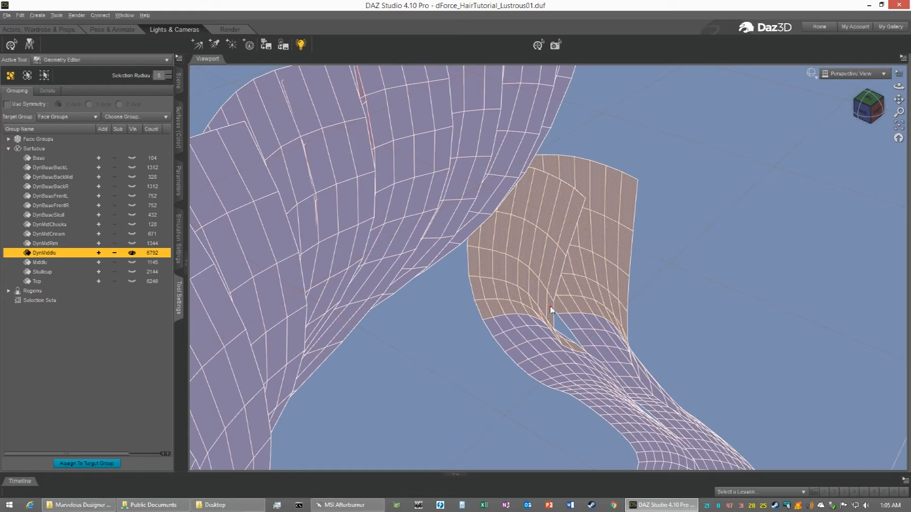
left_click_drag(866, 116, 890, 104)
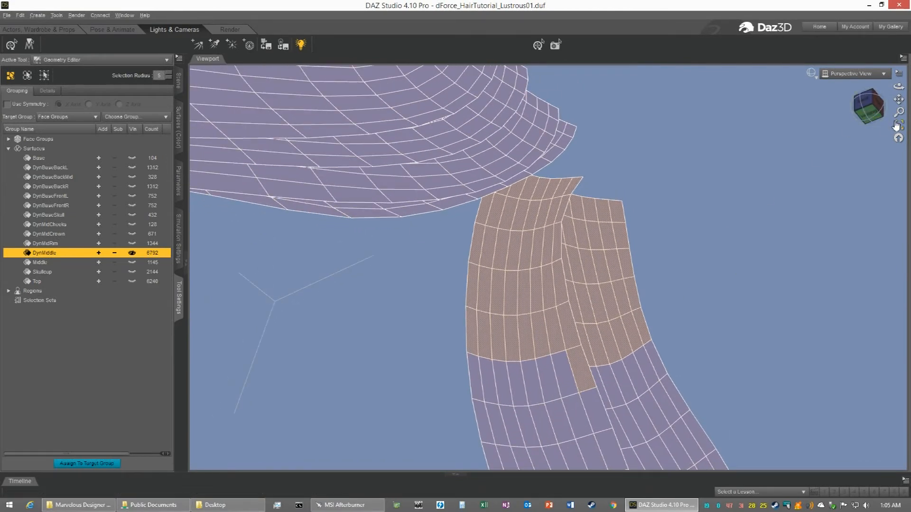
left_click_drag(899, 112, 899, 104)
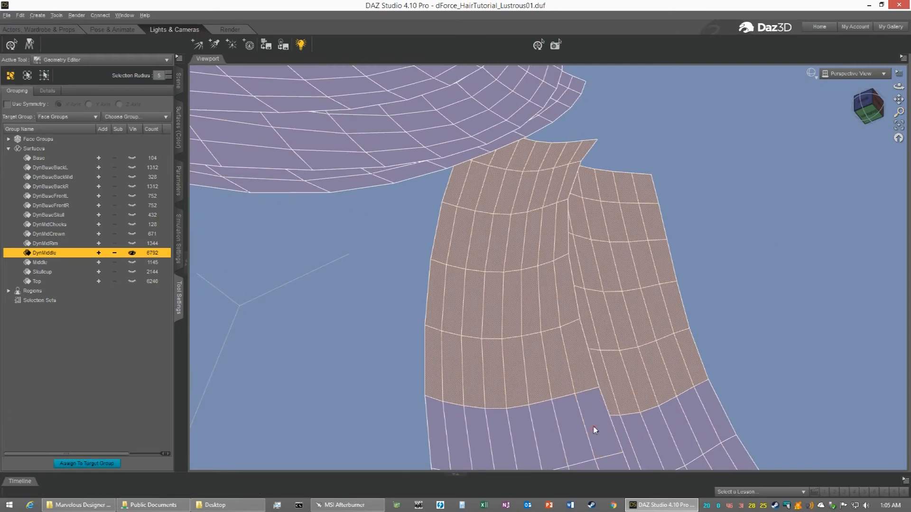
Step: Show the Genesis 2 Female figure for reference, and extend the selection one polygon row down the left neck strand
left_click_drag(884, 110, 721, 212)
left_click_drag(852, 101, 825, 116)
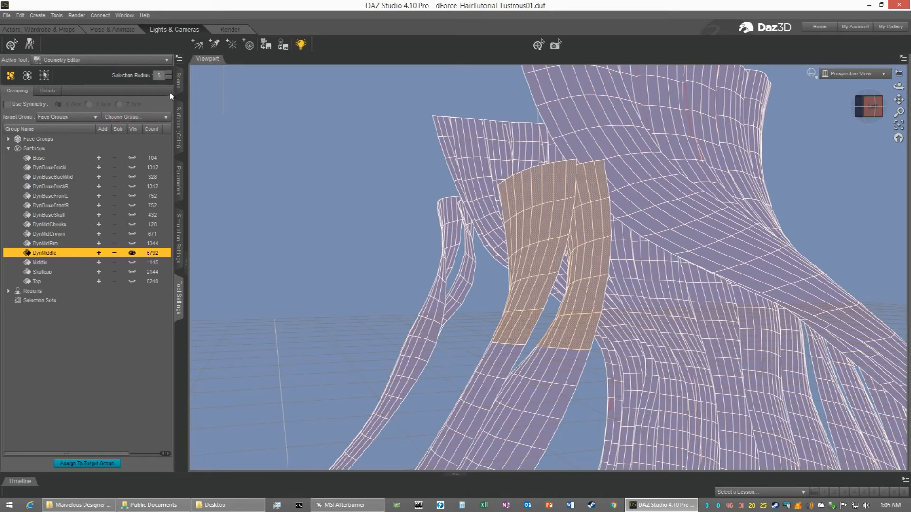
left_click(179, 79)
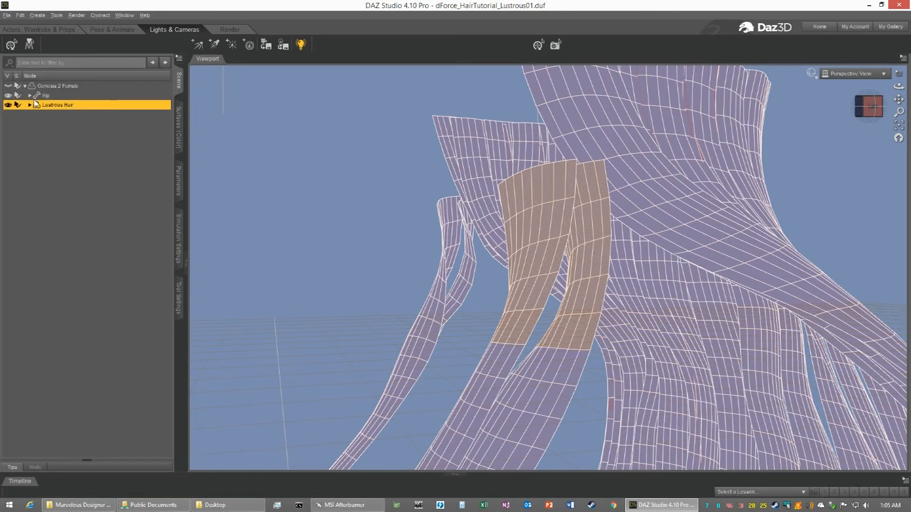
left_click(8, 87)
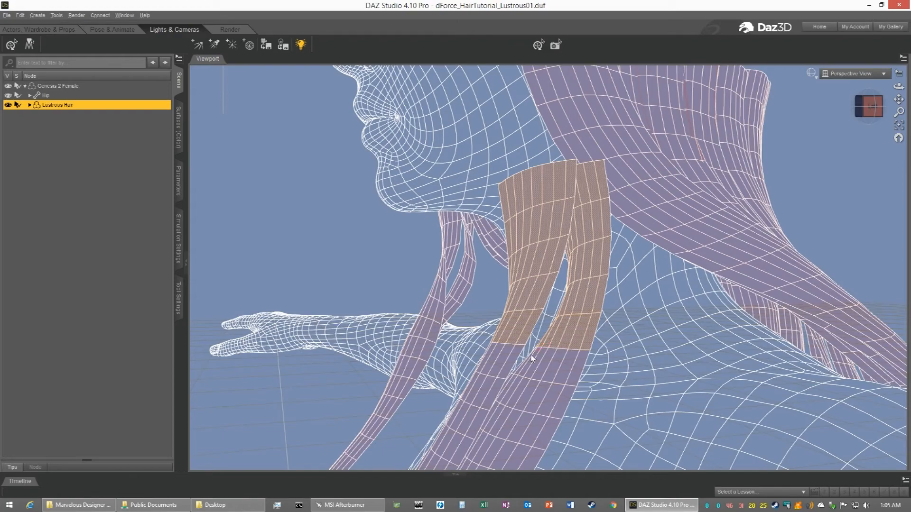
left_click_drag(872, 109, 897, 106)
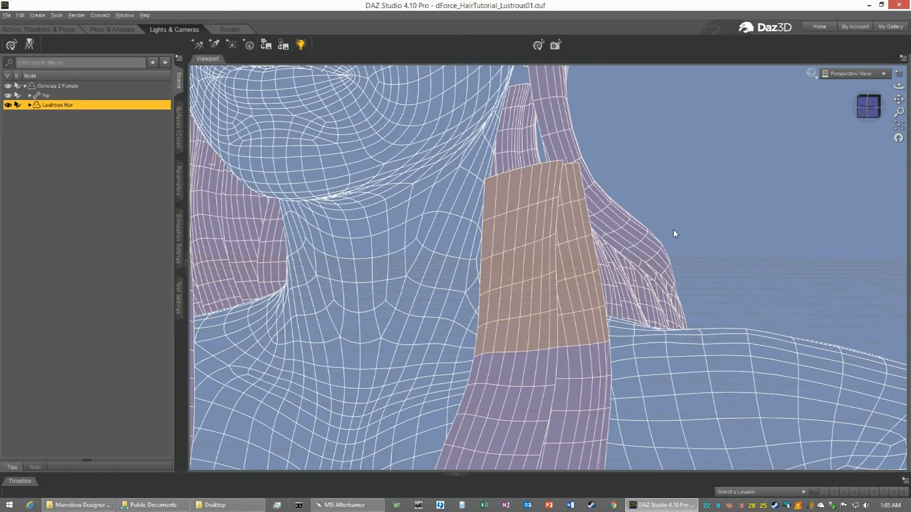
left_click_drag(478, 370, 607, 359)
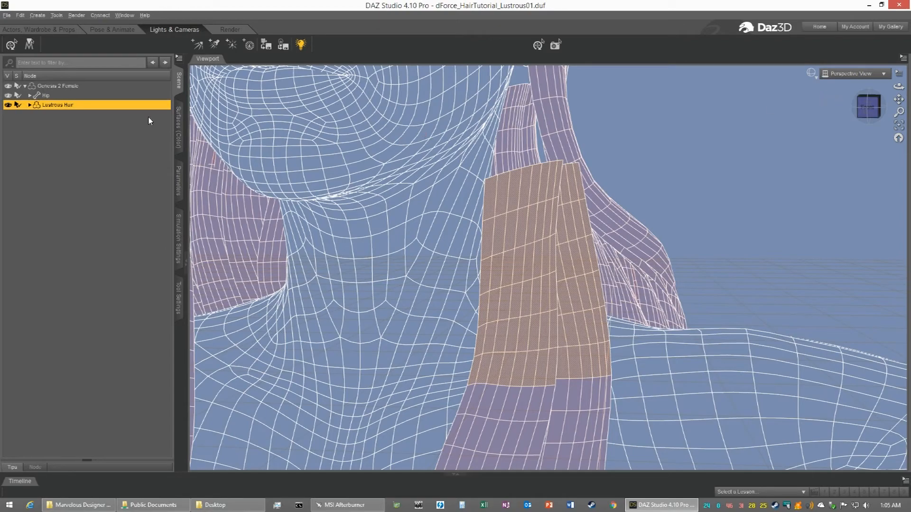
Step: Hide the Genesis 2 Female figure, and add the missed polygons between the neck strand's layers in the new bottom row
left_click(7, 86)
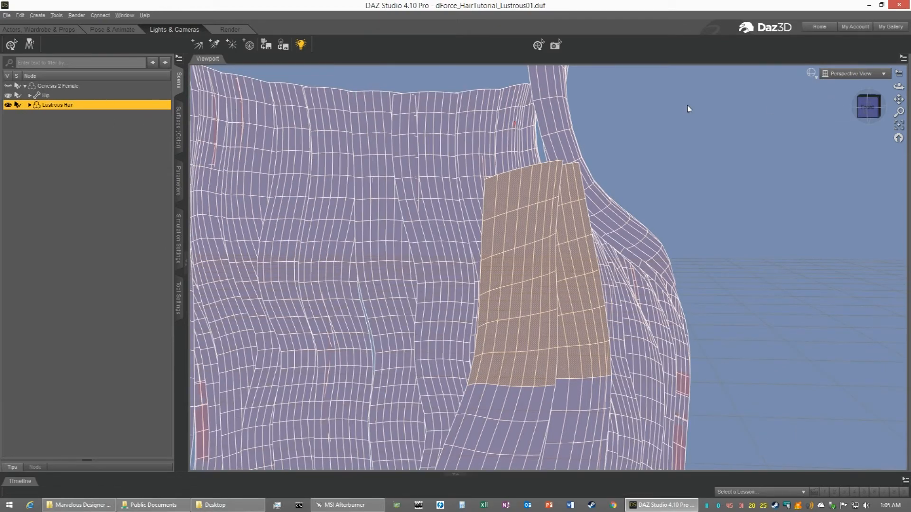
left_click_drag(867, 107, 897, 88)
scroll(570, 356, "up", 3)
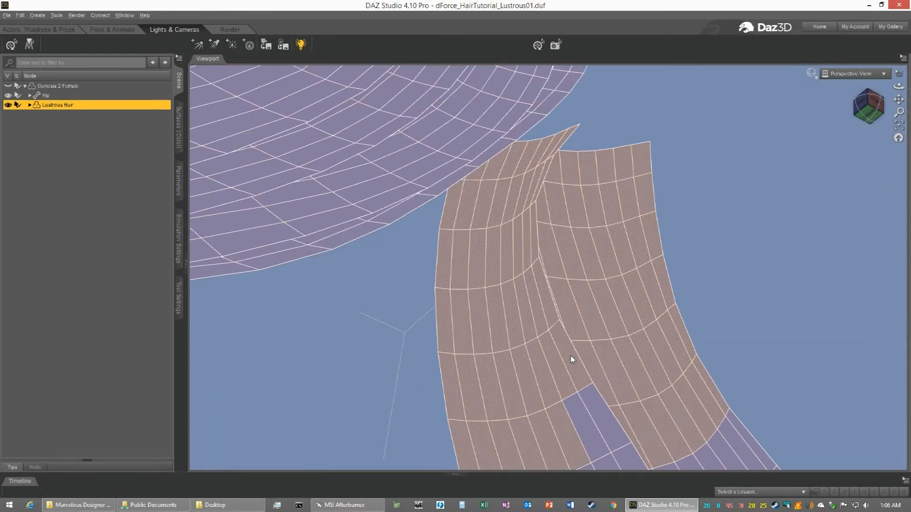
left_click(592, 415)
mouse_move(868, 107)
left_mouse_down()
mouse_move(876, 106)
mouse_move(864, 115)
left_mouse_up()
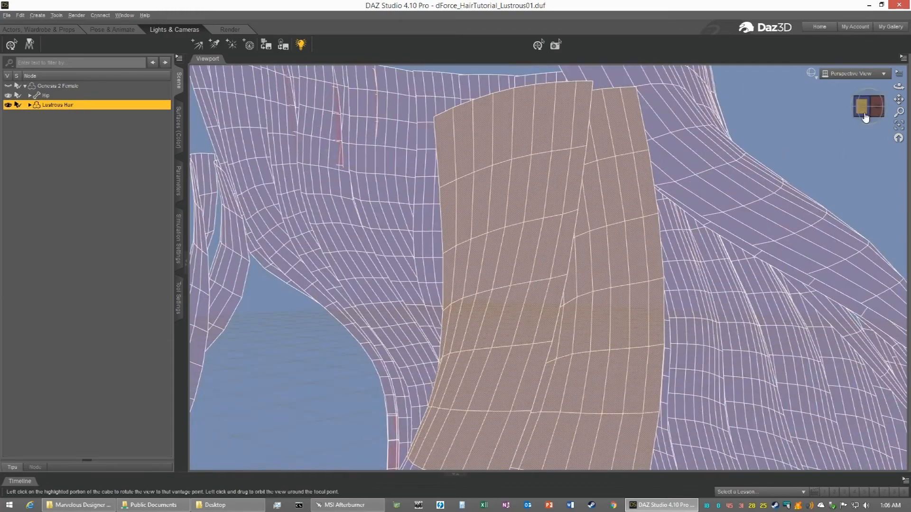
Step: Create a surface named DynMidNeckL from the selected left neck strand polygons
scroll(745, 189, "down", 5)
right_click(560, 293)
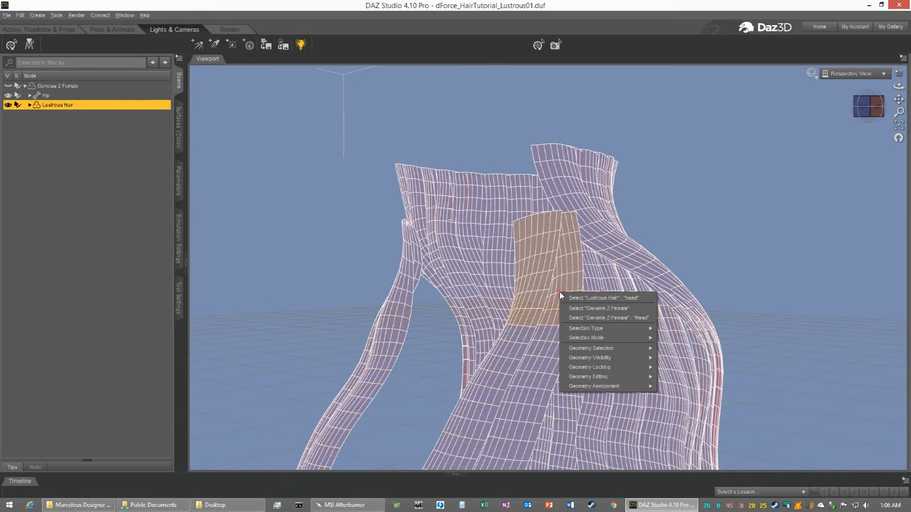
mouse_move(621, 386)
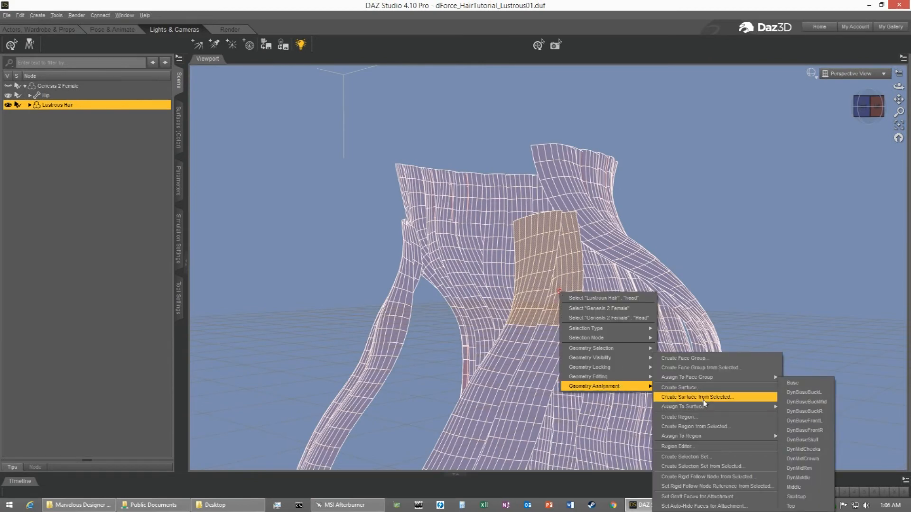
left_click(688, 398)
left_click(442, 254)
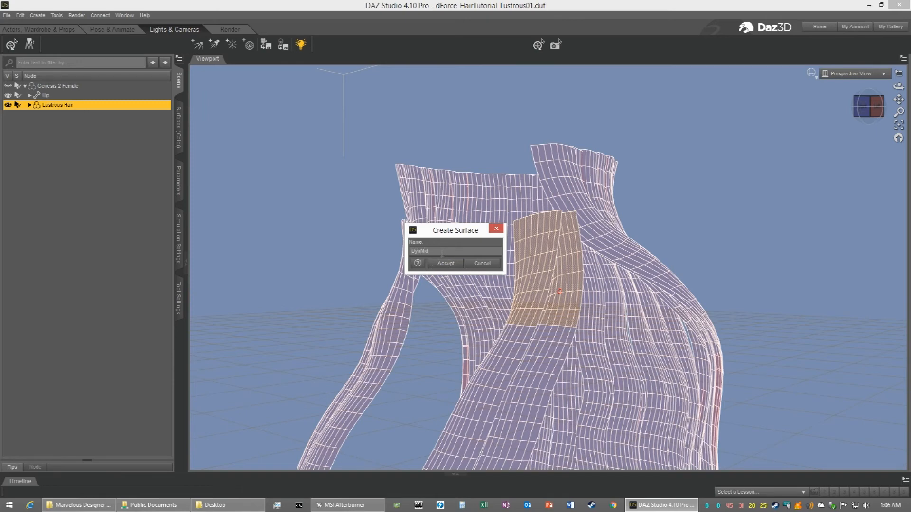
type("DynMidNeckL")
left_click(459, 267)
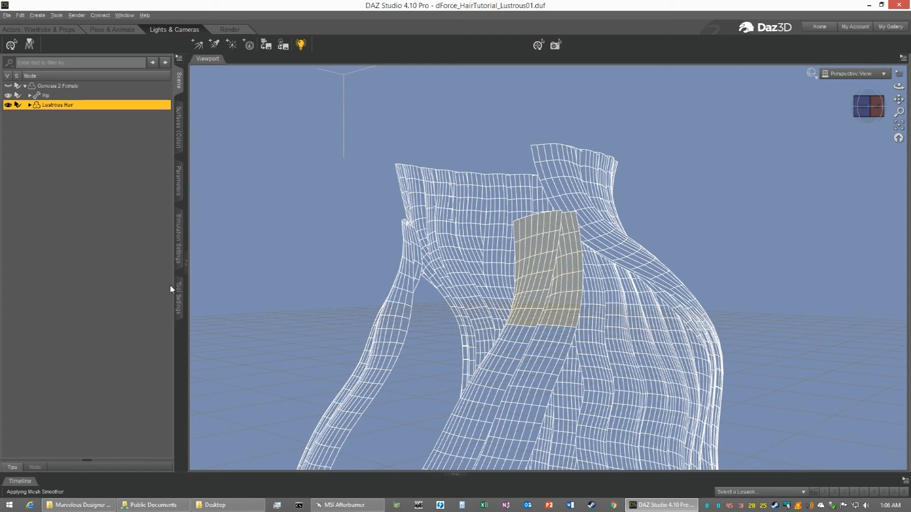
Step: Hide the DynMidNeckL surface and highlight the remaining DynMiddle surface in the Geometry Editor
left_click(179, 299)
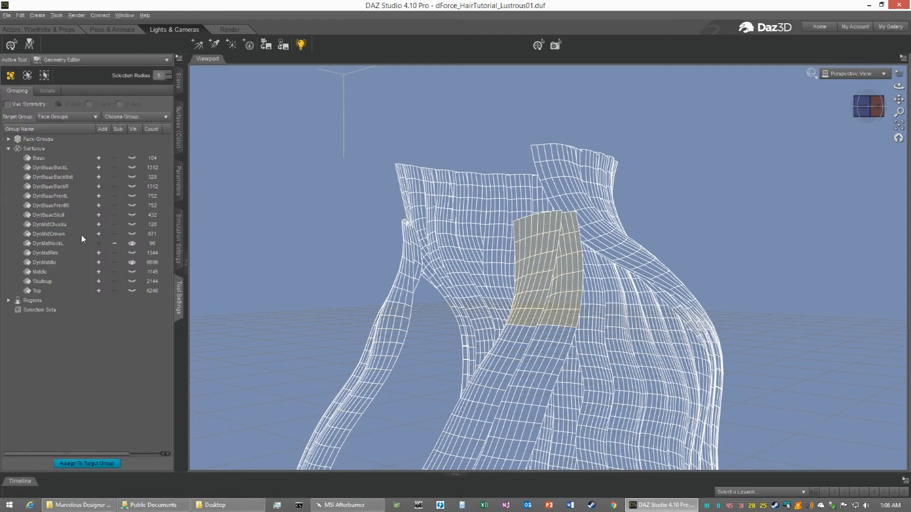
left_click(132, 245)
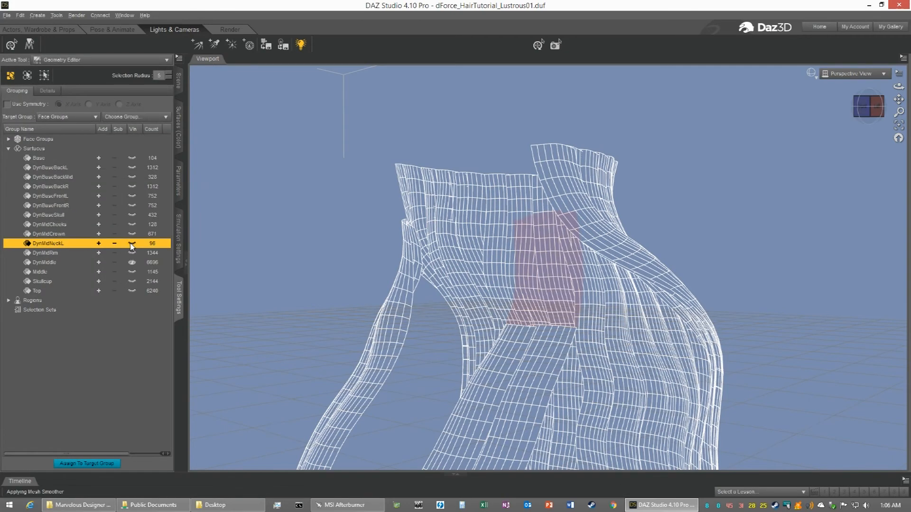
left_click(42, 264)
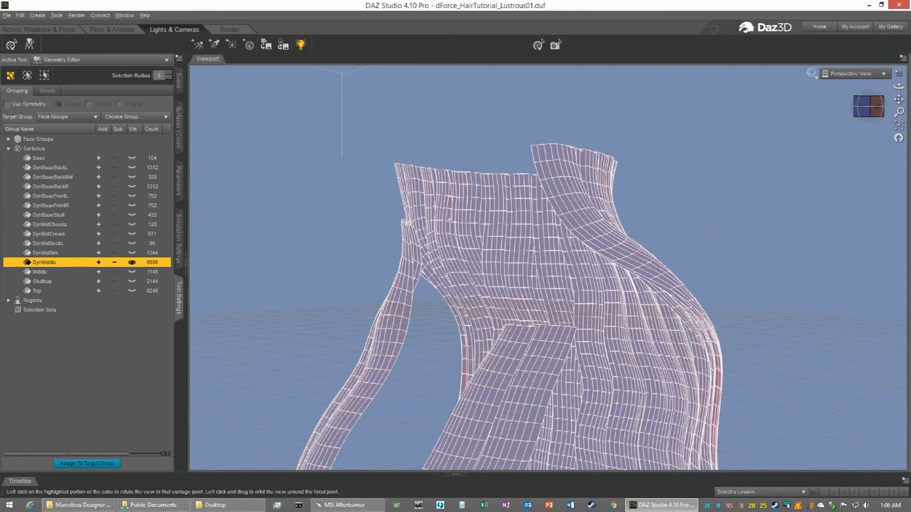
Step: Switch to lasso selection and select all polygons of the detached left front strand, viewing the hair from an angle that isolates it
left_click(861, 106)
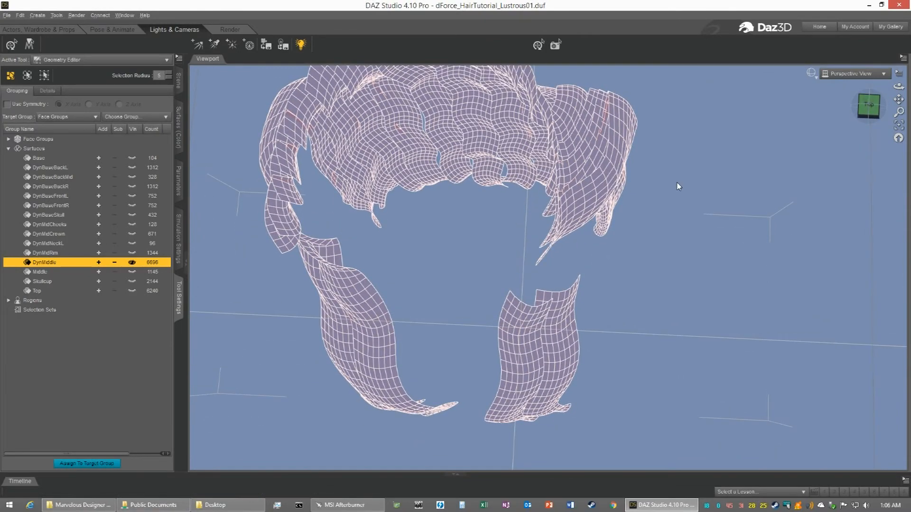
right_click(523, 332)
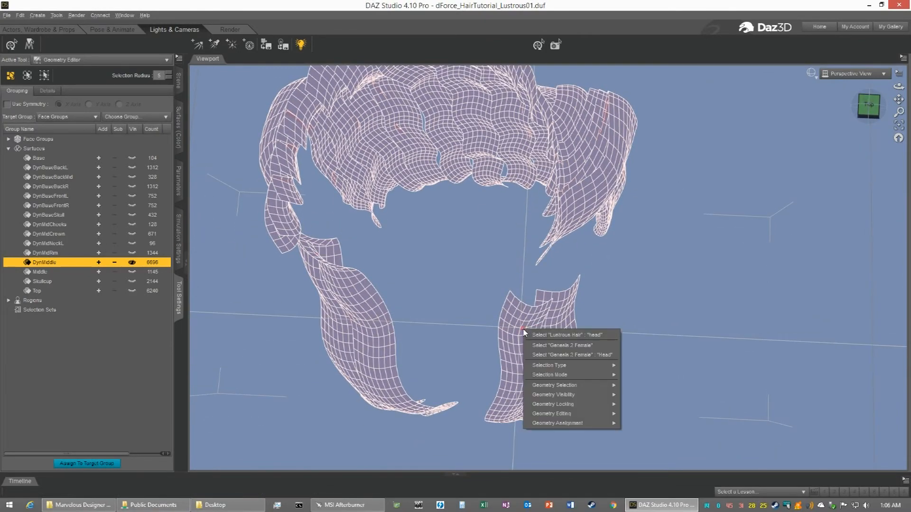
mouse_move(593, 376)
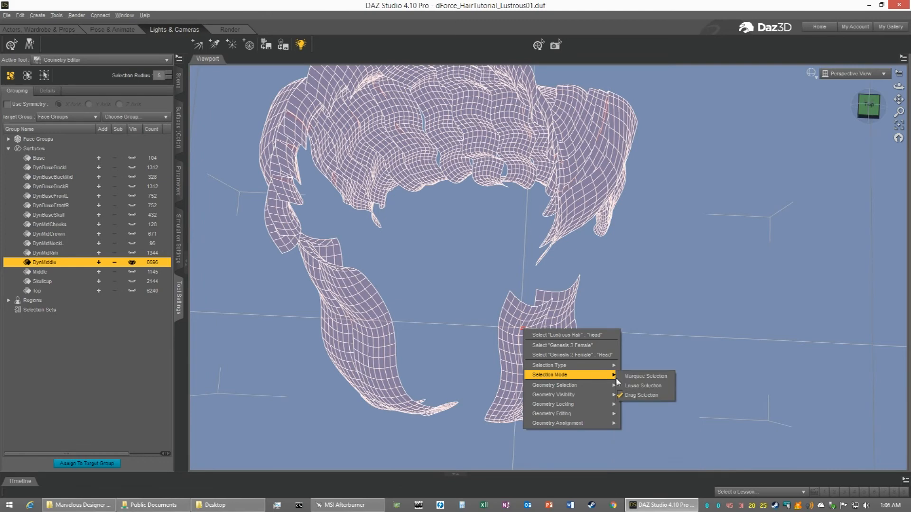
left_click(627, 385)
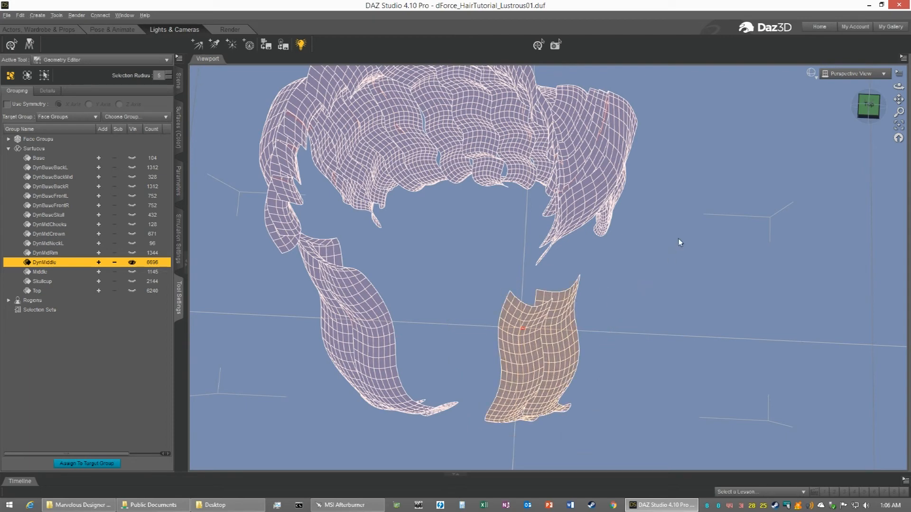
Step: Create a surface named DynMidFrontL from the selected left front strand polygons
mouse_move(867, 112)
left_mouse_down()
mouse_move(853, 95)
mouse_move(867, 111)
mouse_move(868, 97)
mouse_move(868, 112)
left_mouse_up()
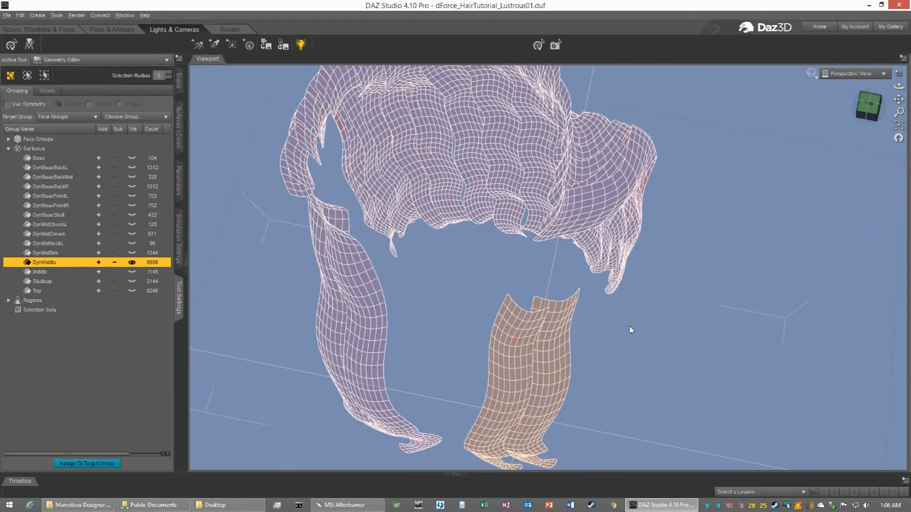
right_click(528, 360)
mouse_move(583, 452)
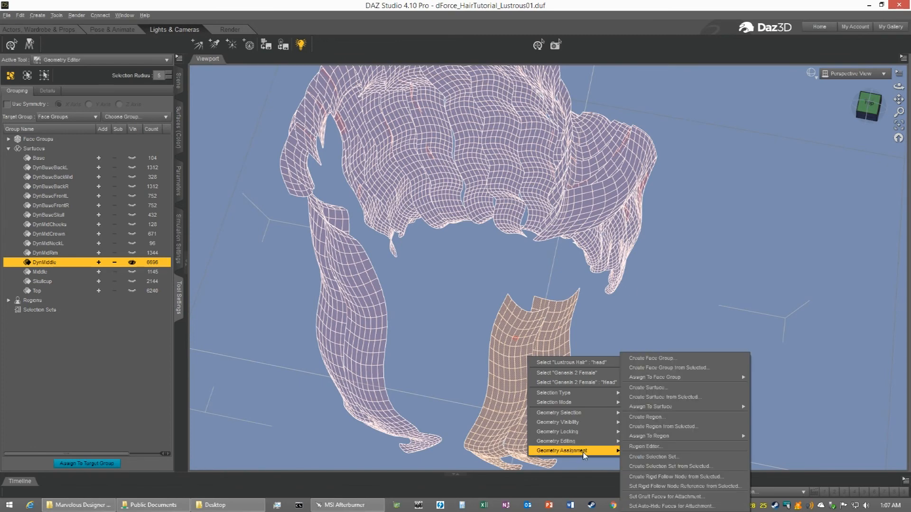
left_click(654, 398)
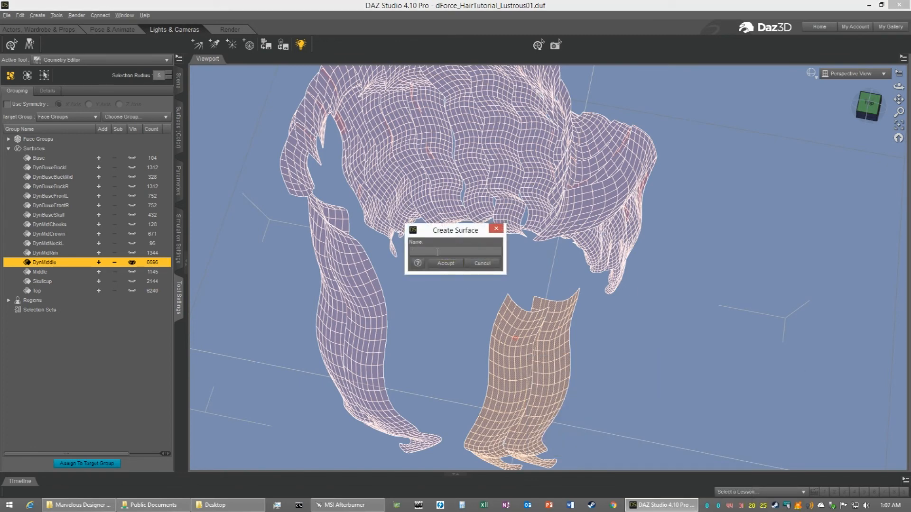
type("DynMidFrontL")
left_click(446, 263)
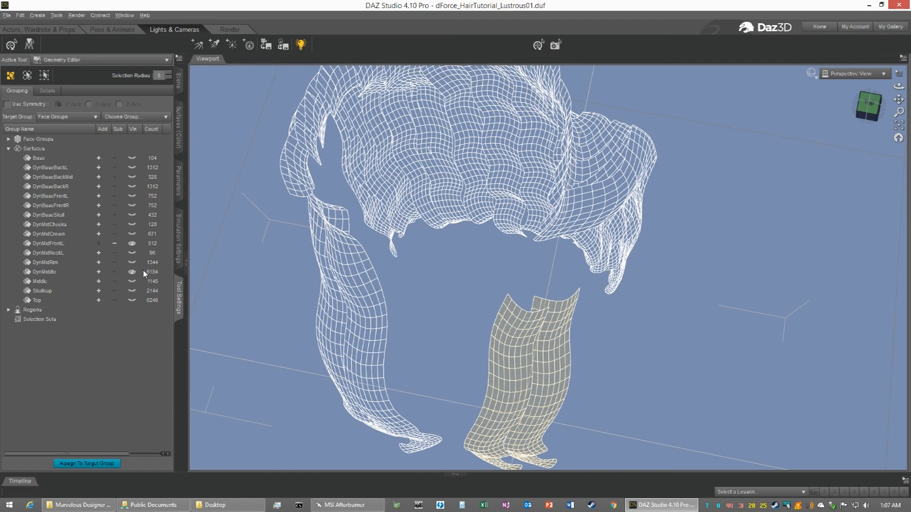
Step: Hide the DynMidFrontL surface and highlight the remaining DynMiddle polygons
left_click(132, 245)
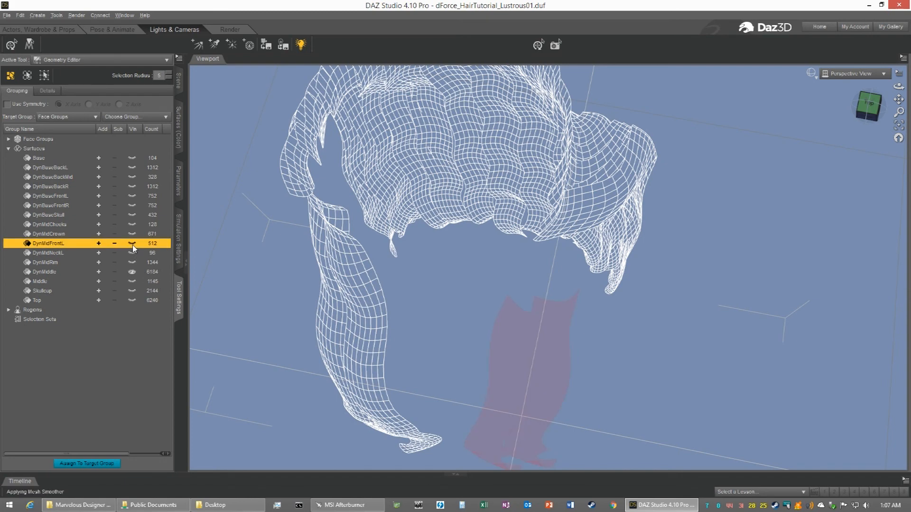
left_click(50, 273)
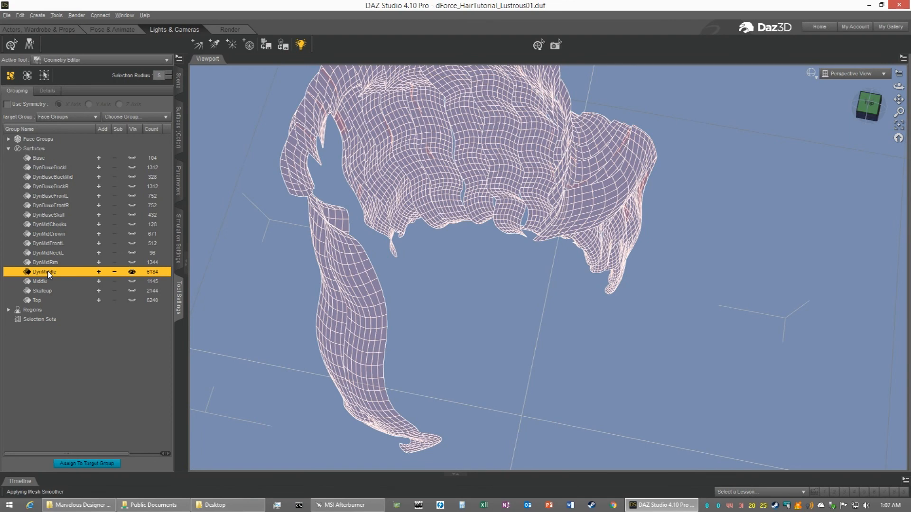